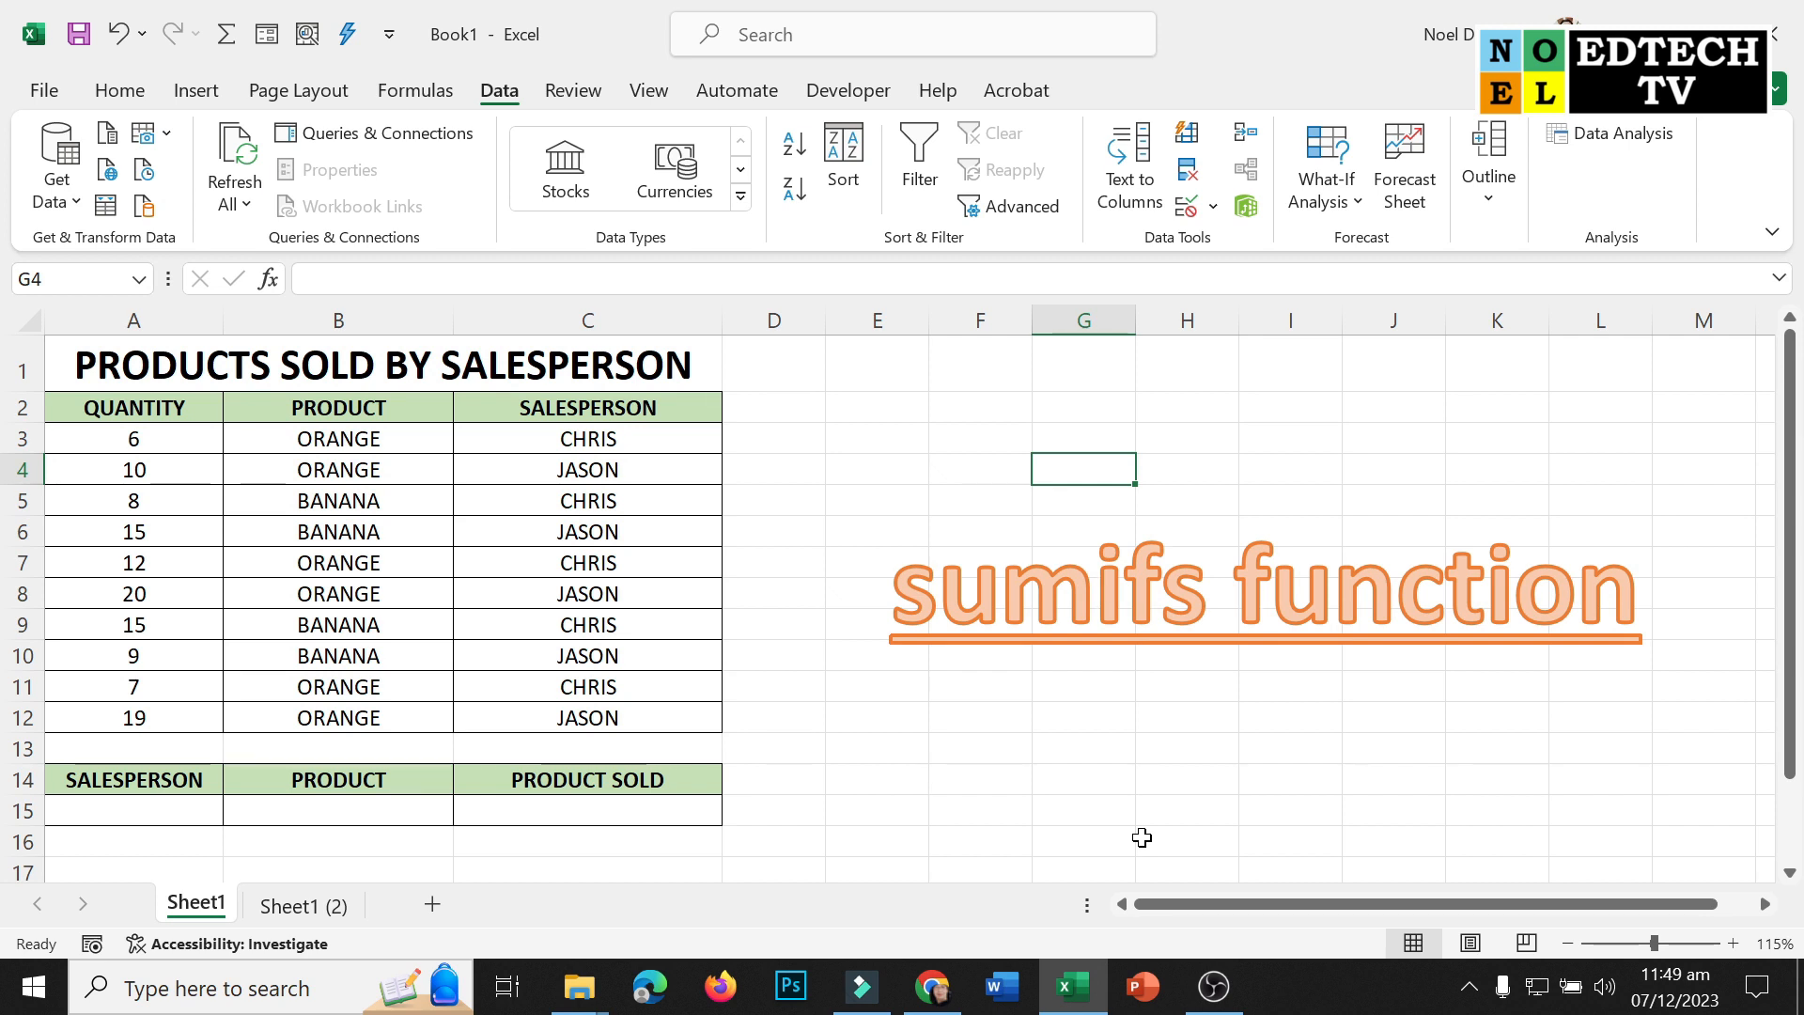
# Examine the quantity, product and salesperson columns of the PRODUCTS SOLD BY SALESPERSON table
pyautogui.moveTo(151, 406); pyautogui.dragTo(169, 720)
pyautogui.click(310, 402)
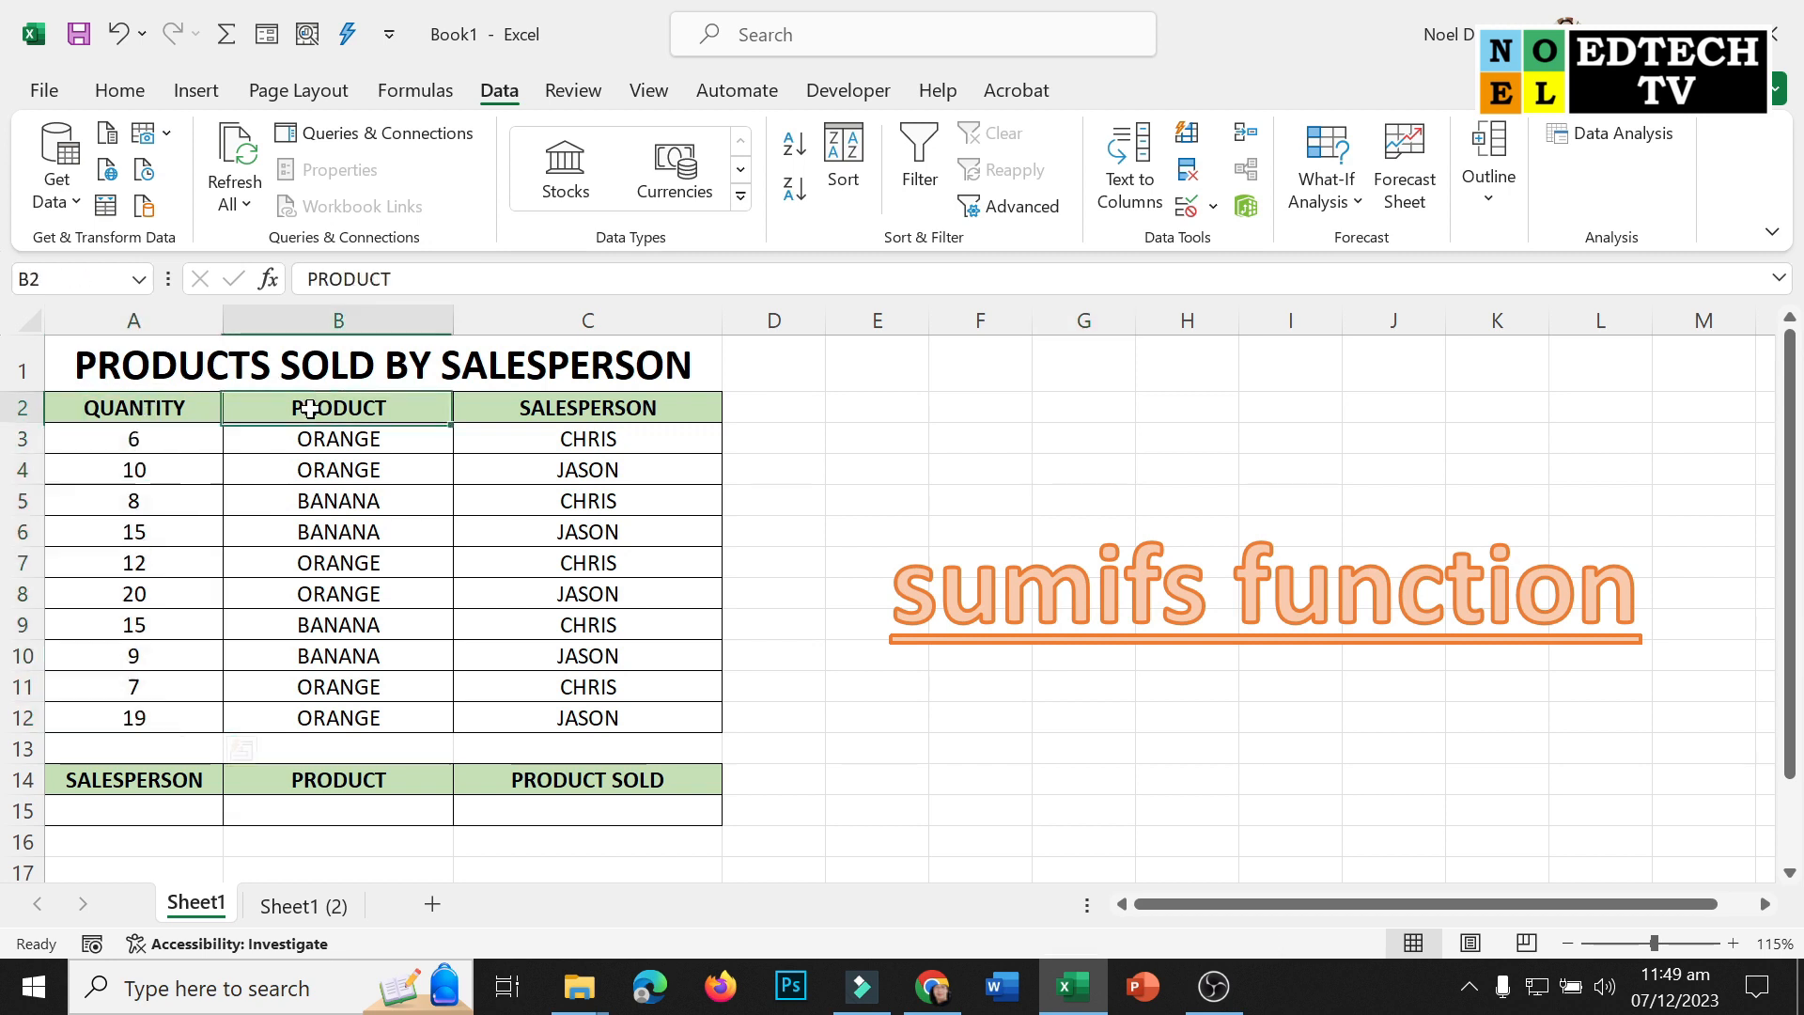
pyautogui.click(611, 409)
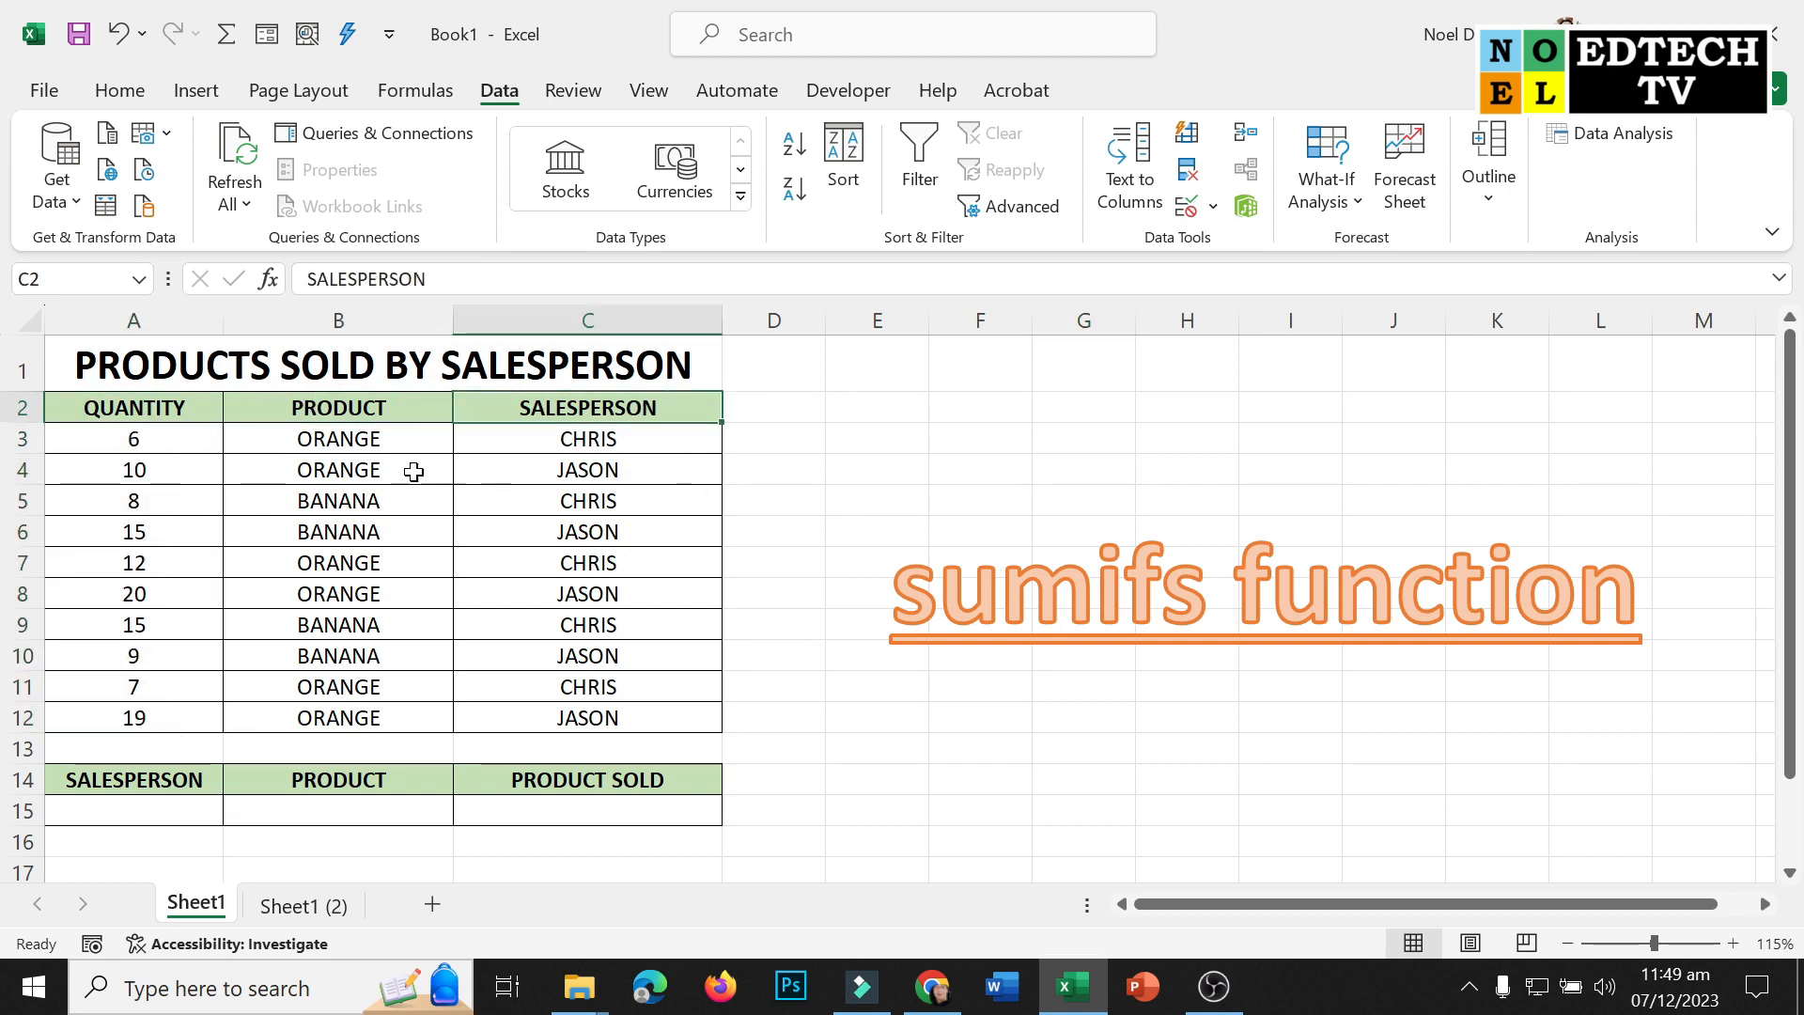
pyautogui.moveTo(413, 441); pyautogui.dragTo(394, 559)
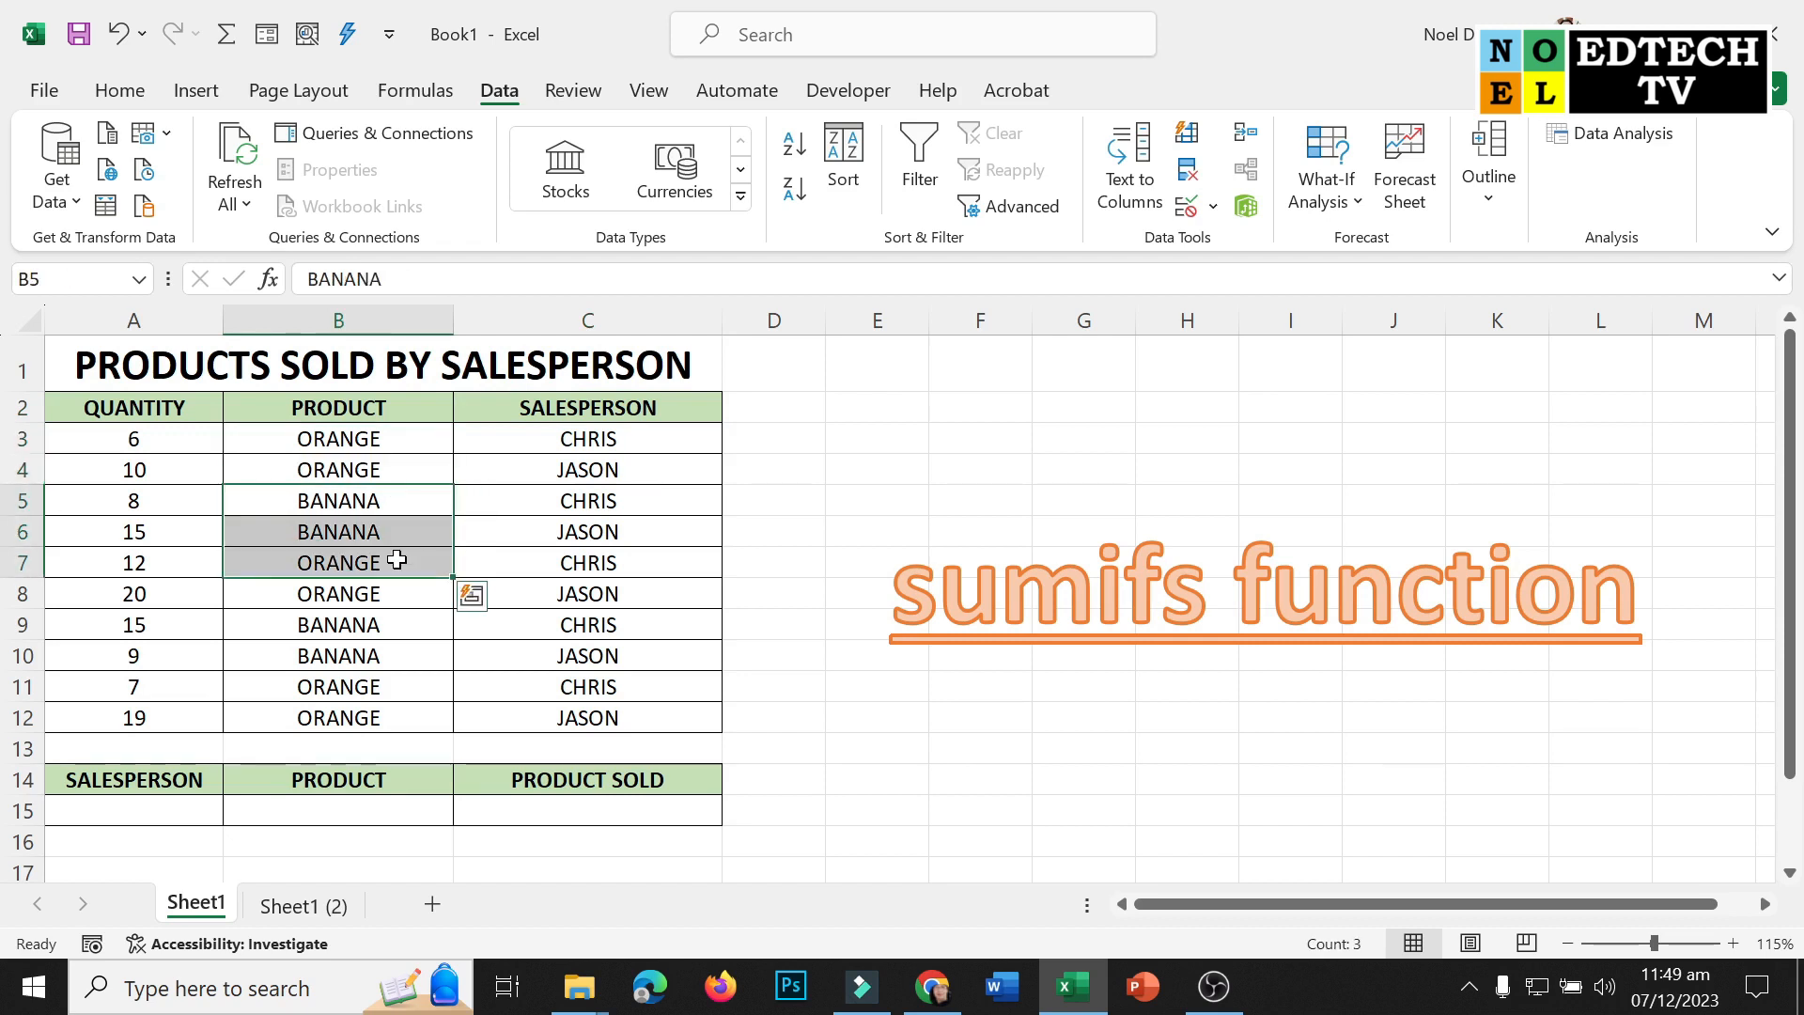
pyautogui.click(386, 658)
pyautogui.click(389, 707)
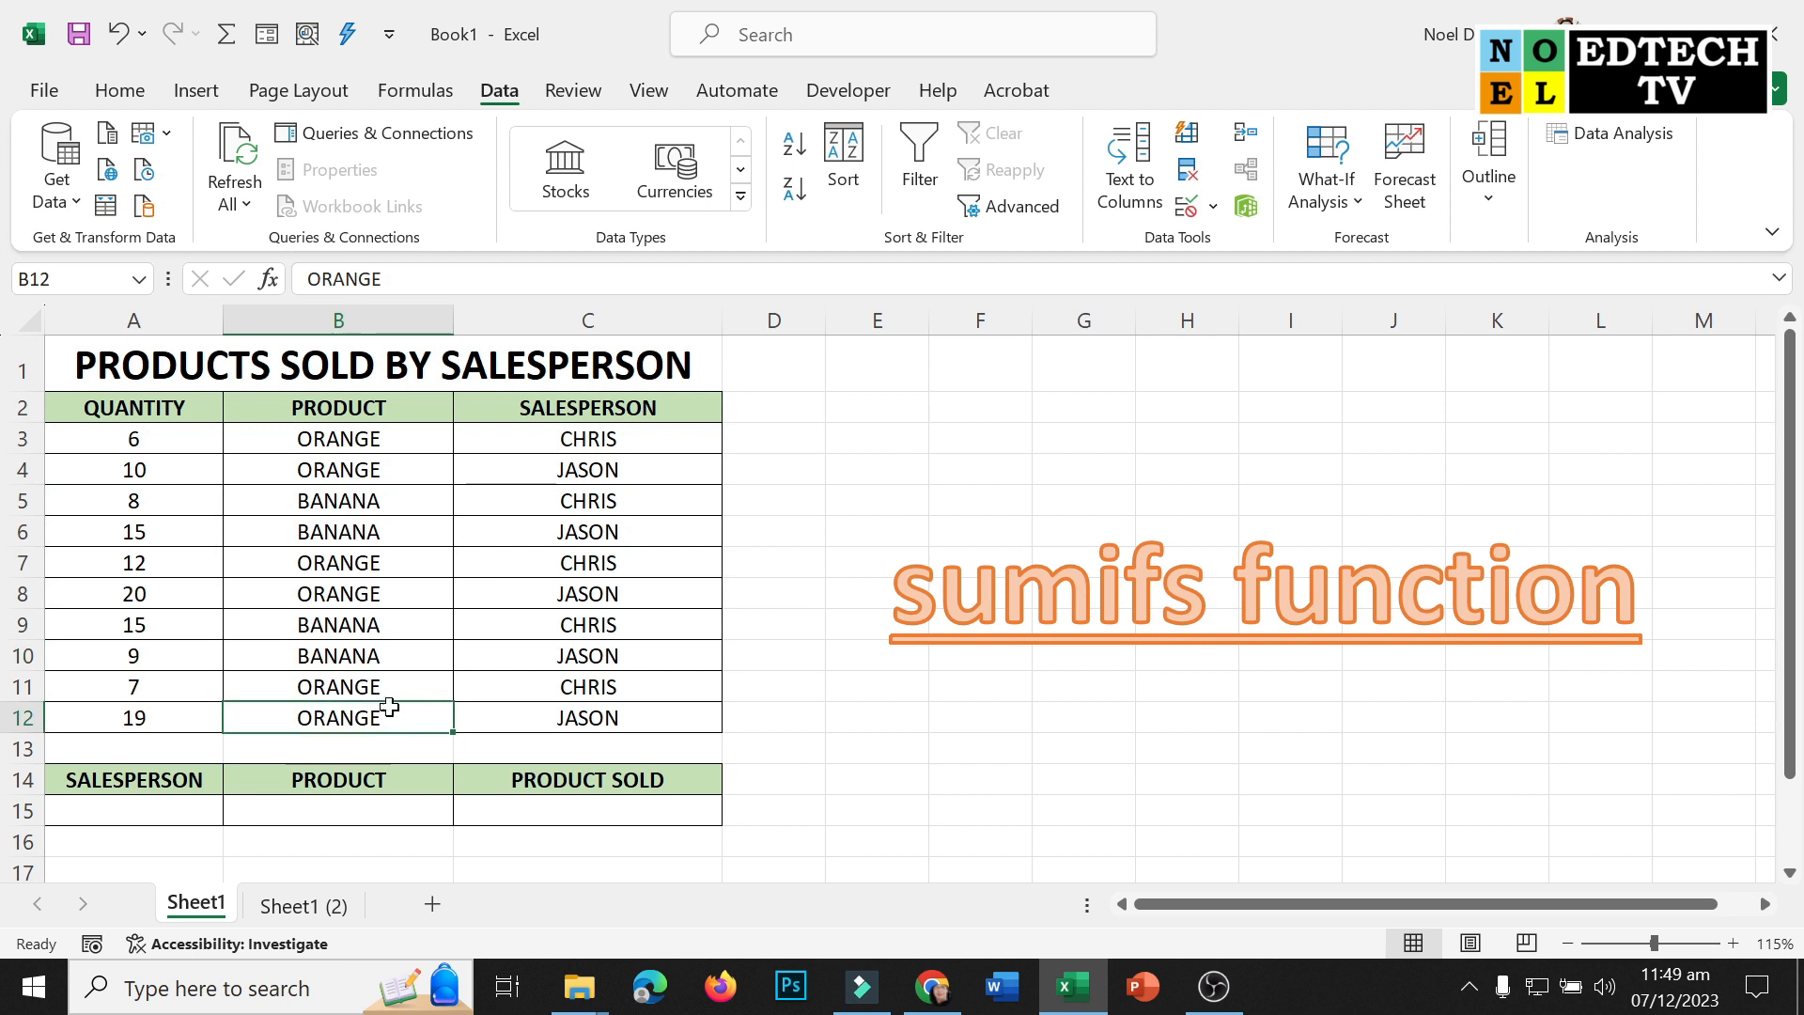
pyautogui.click(656, 457)
pyautogui.click(670, 443)
pyautogui.click(667, 512)
# Review which orange and banana rows belong to each salesperson, and the blank summary cells in row 15
pyautogui.click(580, 429)
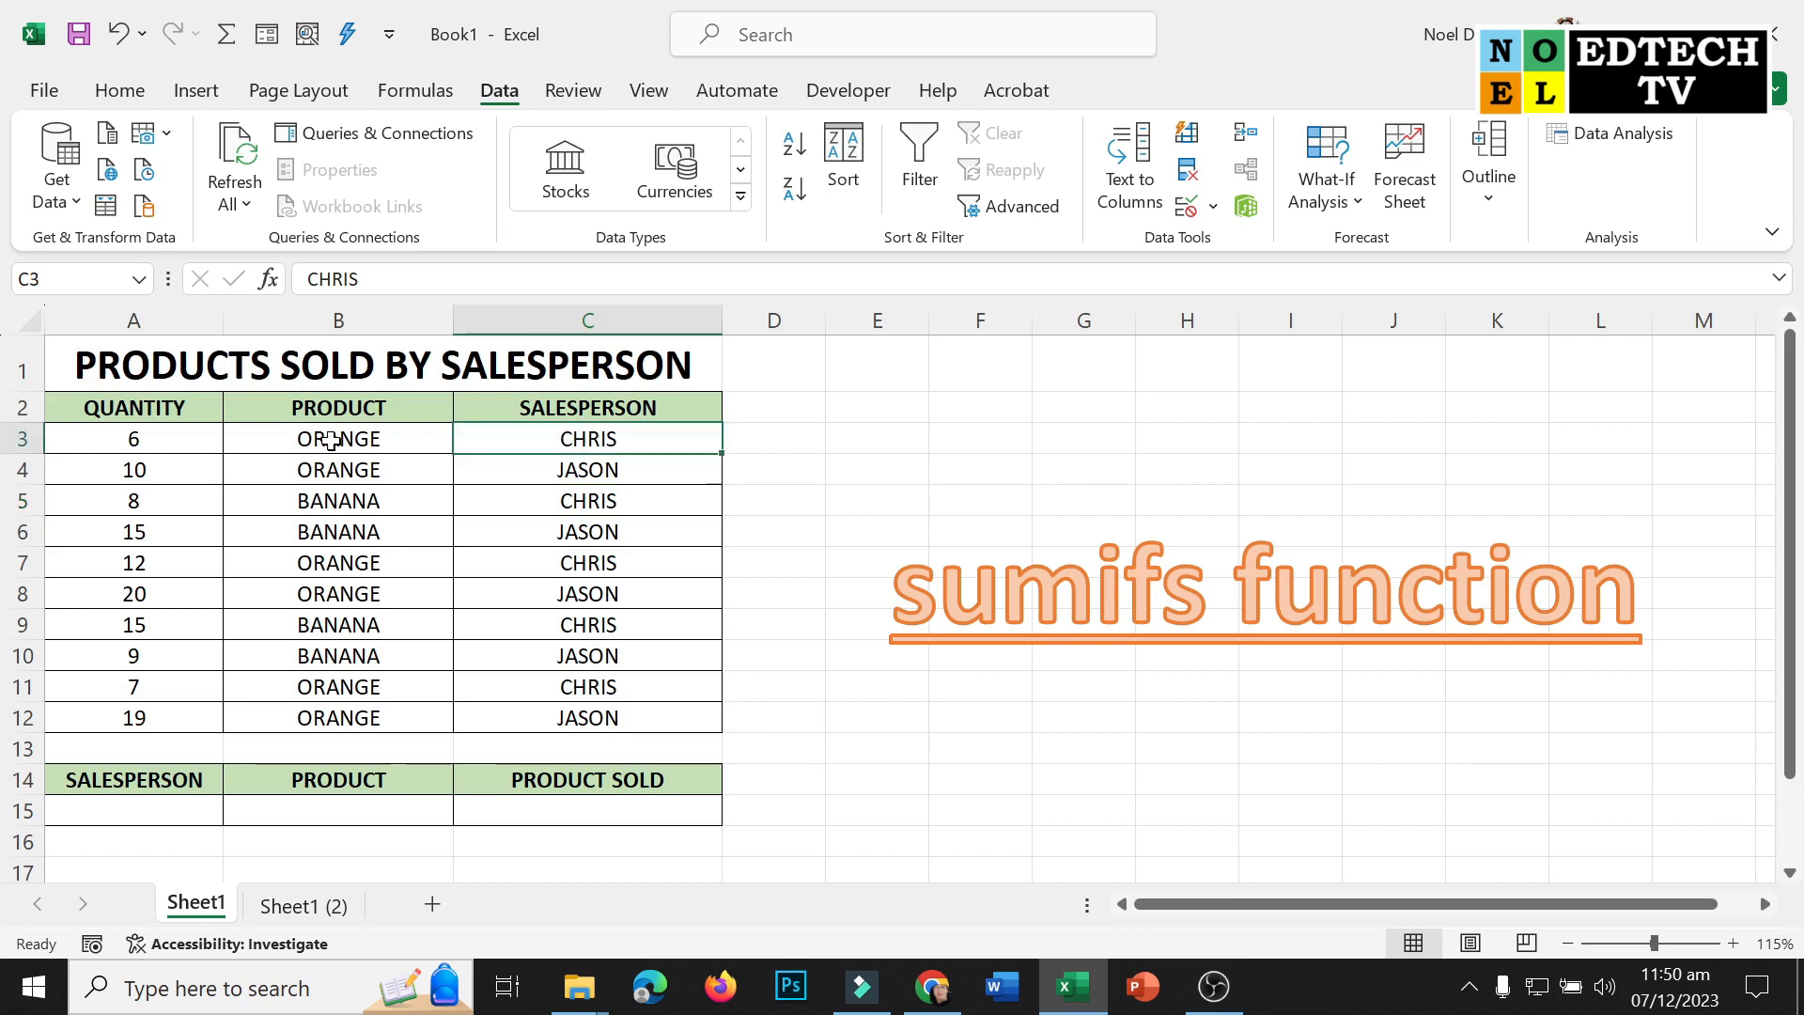
pyautogui.click(252, 432)
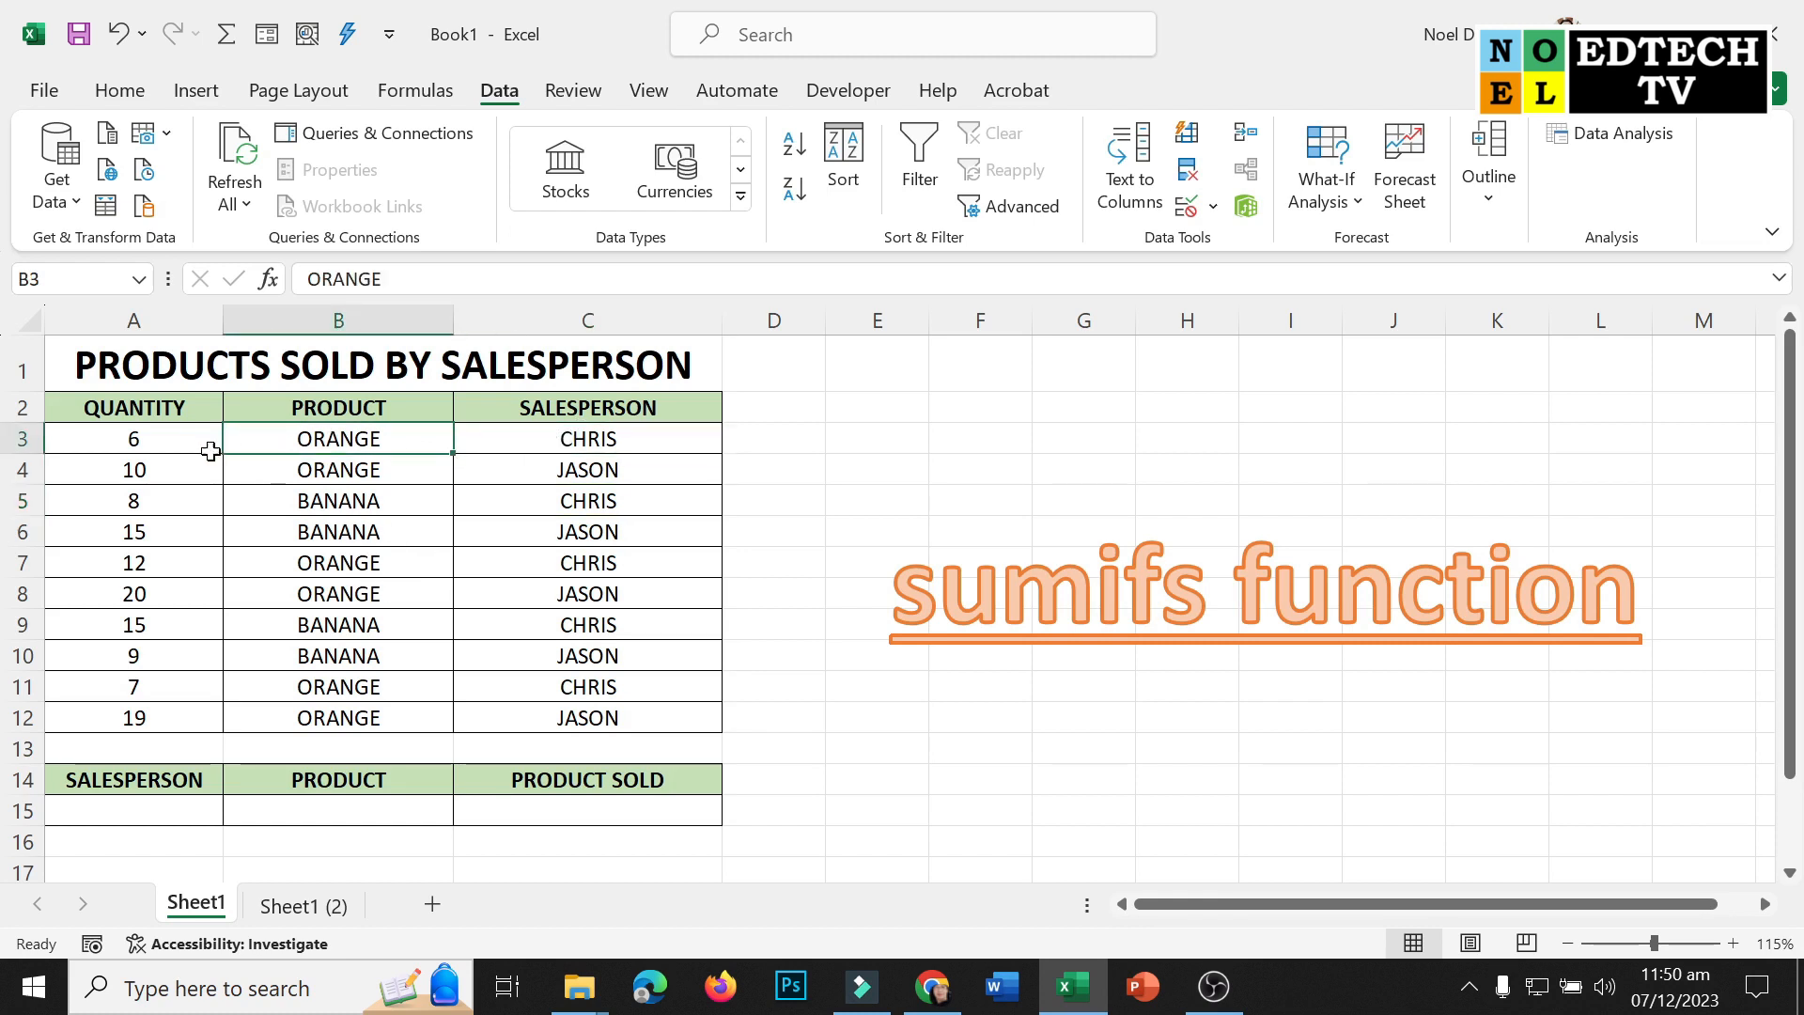
pyautogui.click(389, 567)
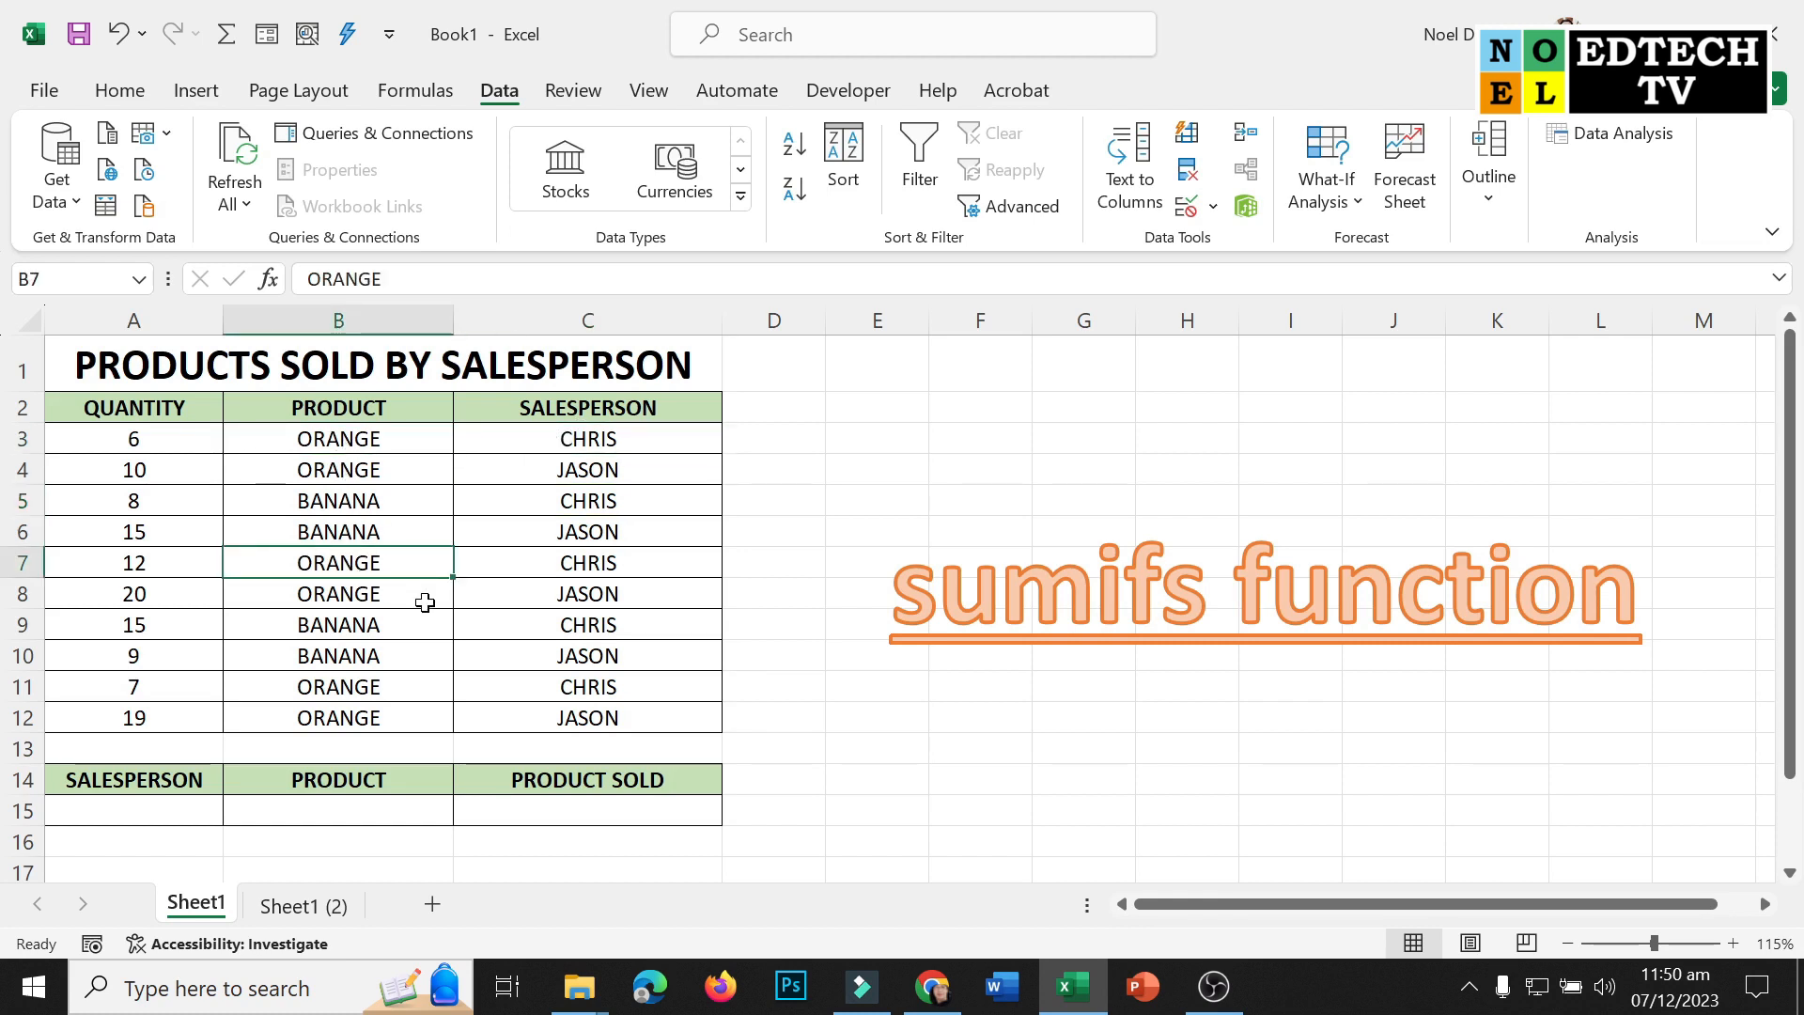
pyautogui.click(388, 690)
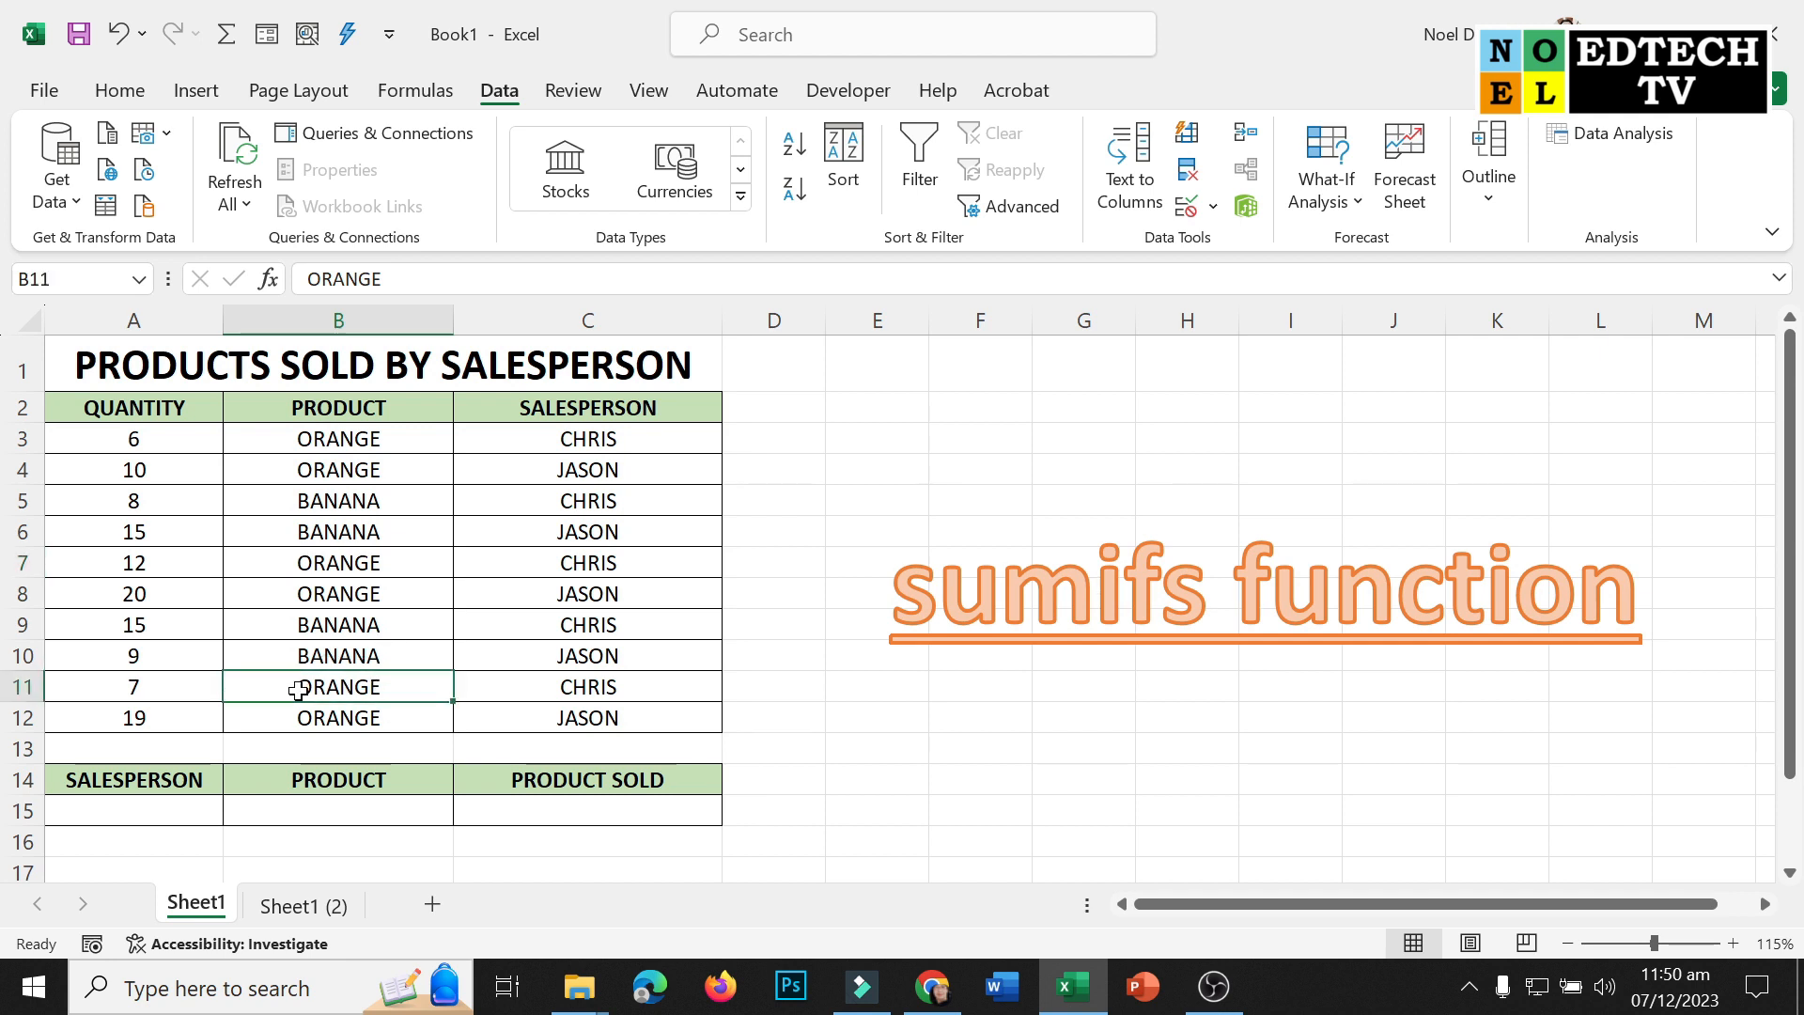
pyautogui.click(421, 503)
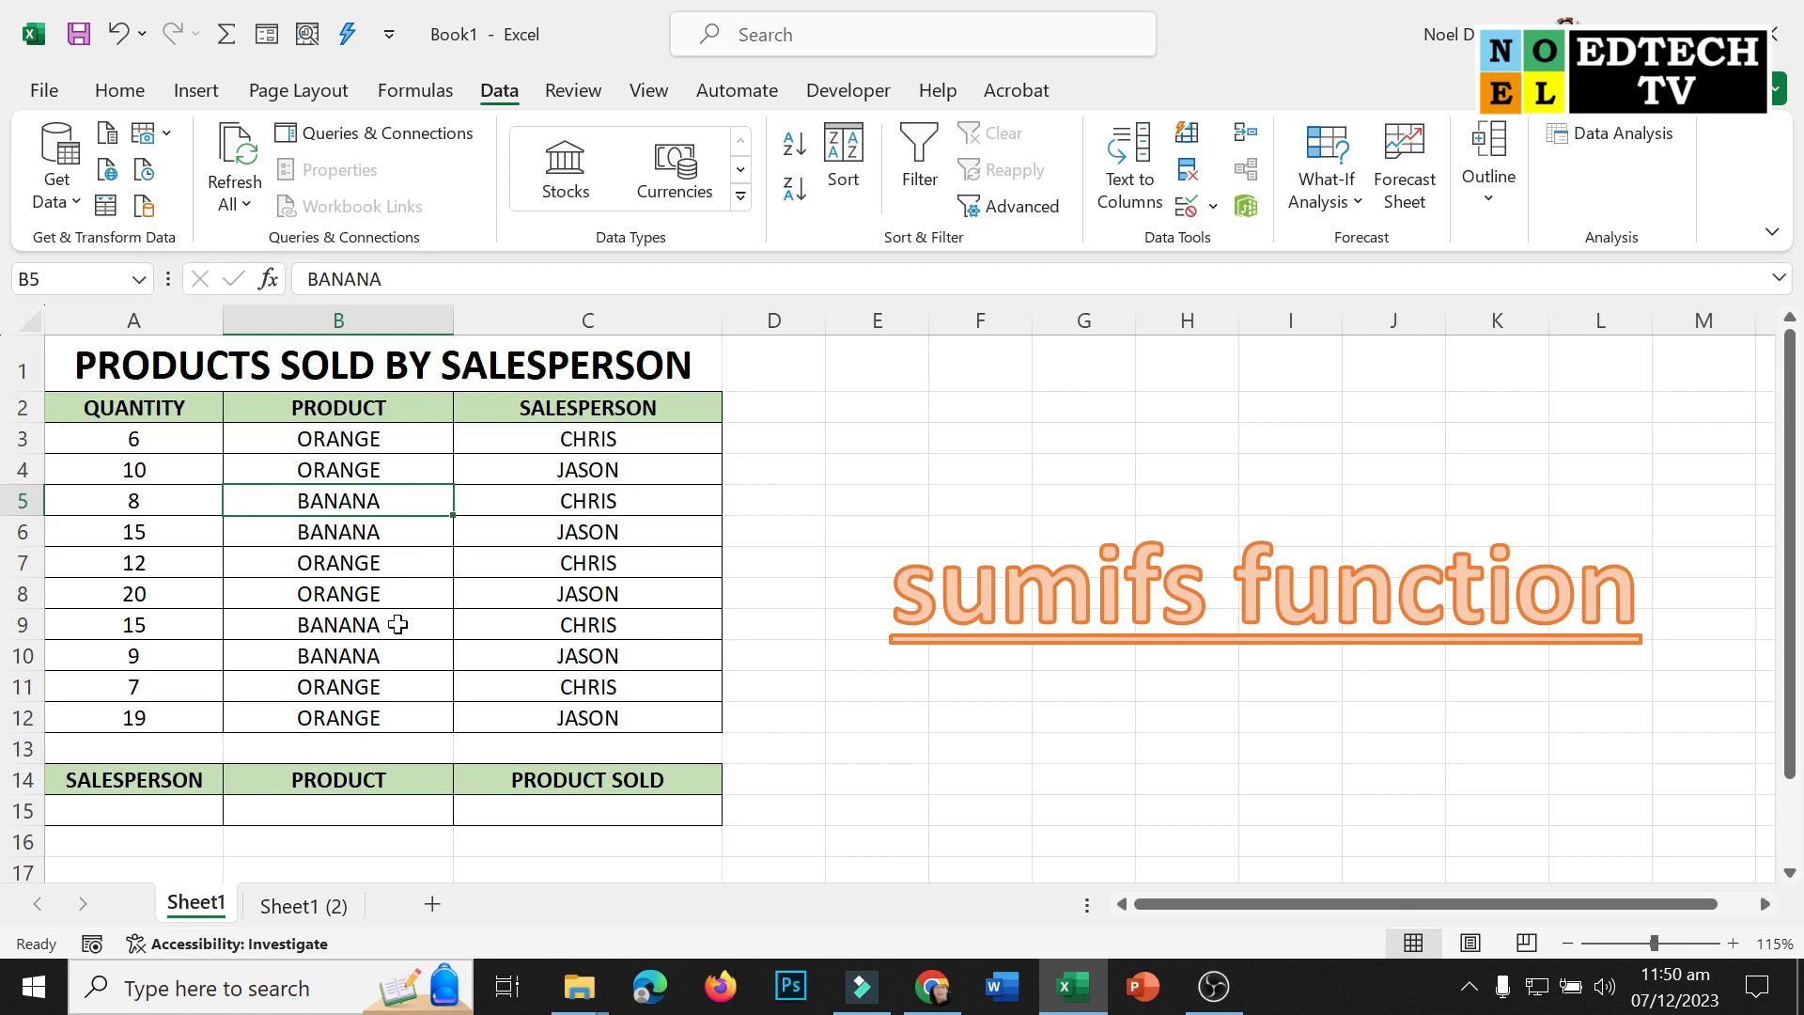
pyautogui.click(399, 624)
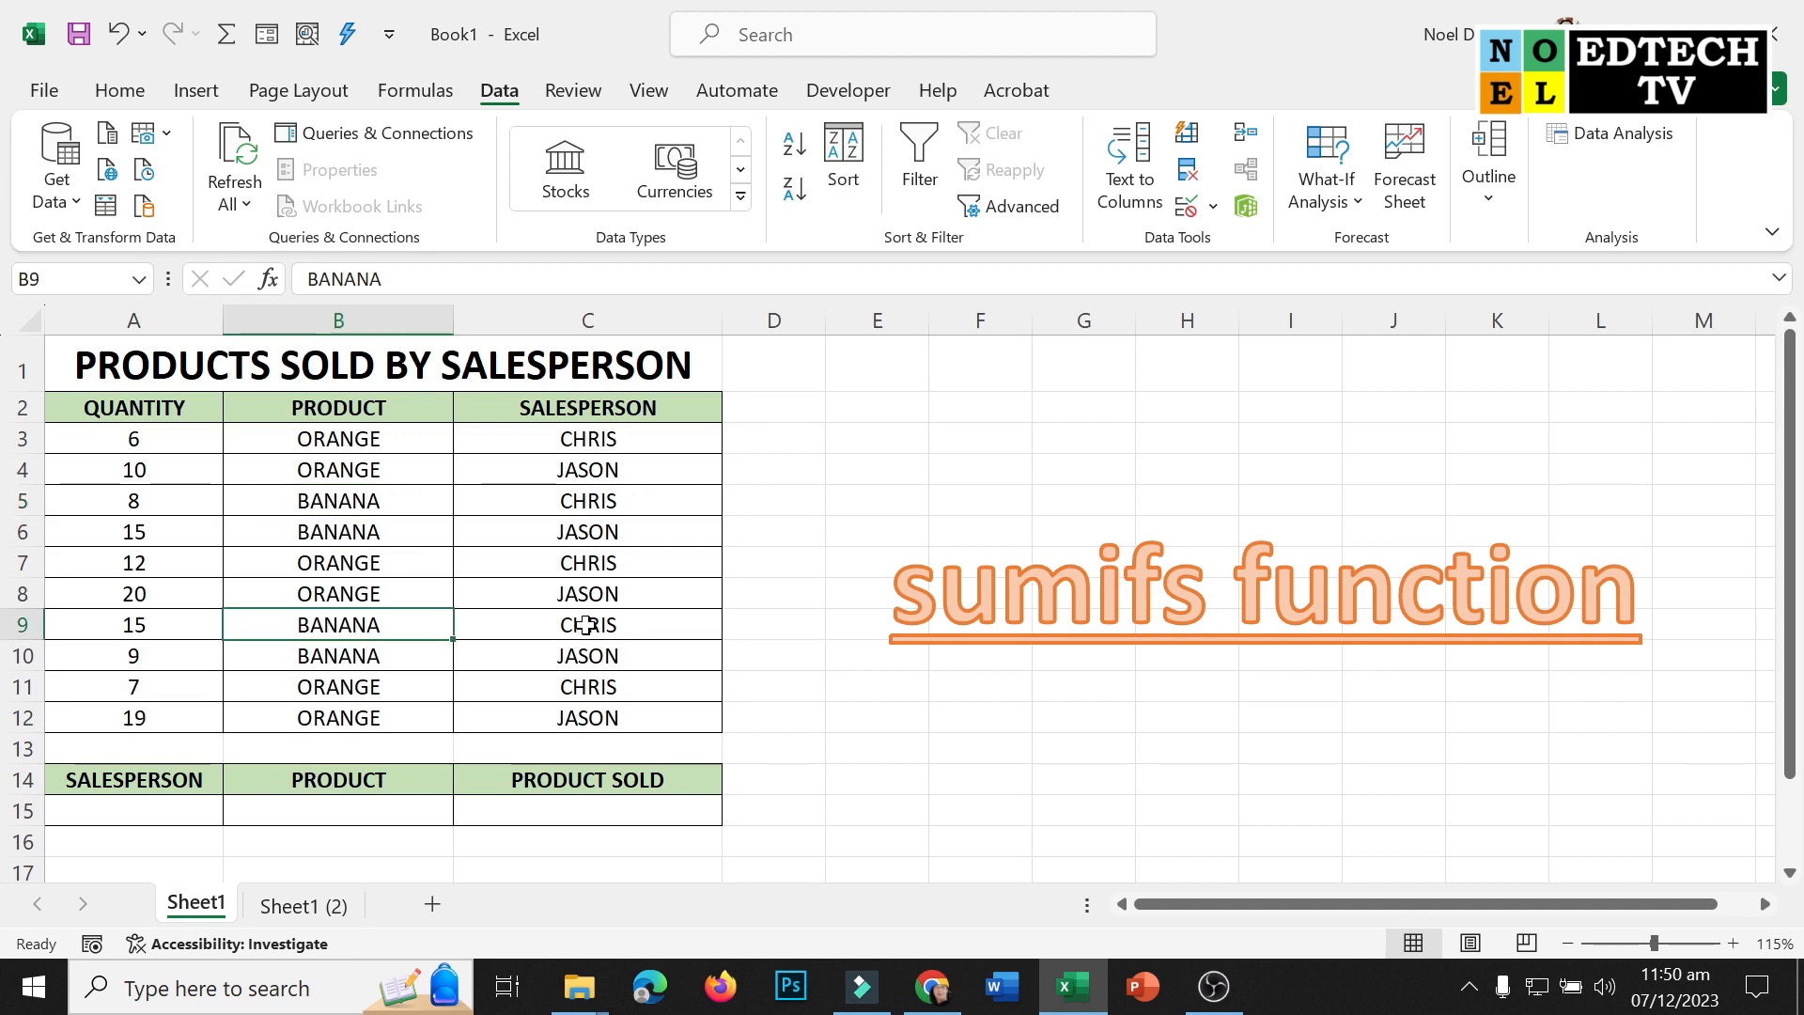
pyautogui.click(401, 467)
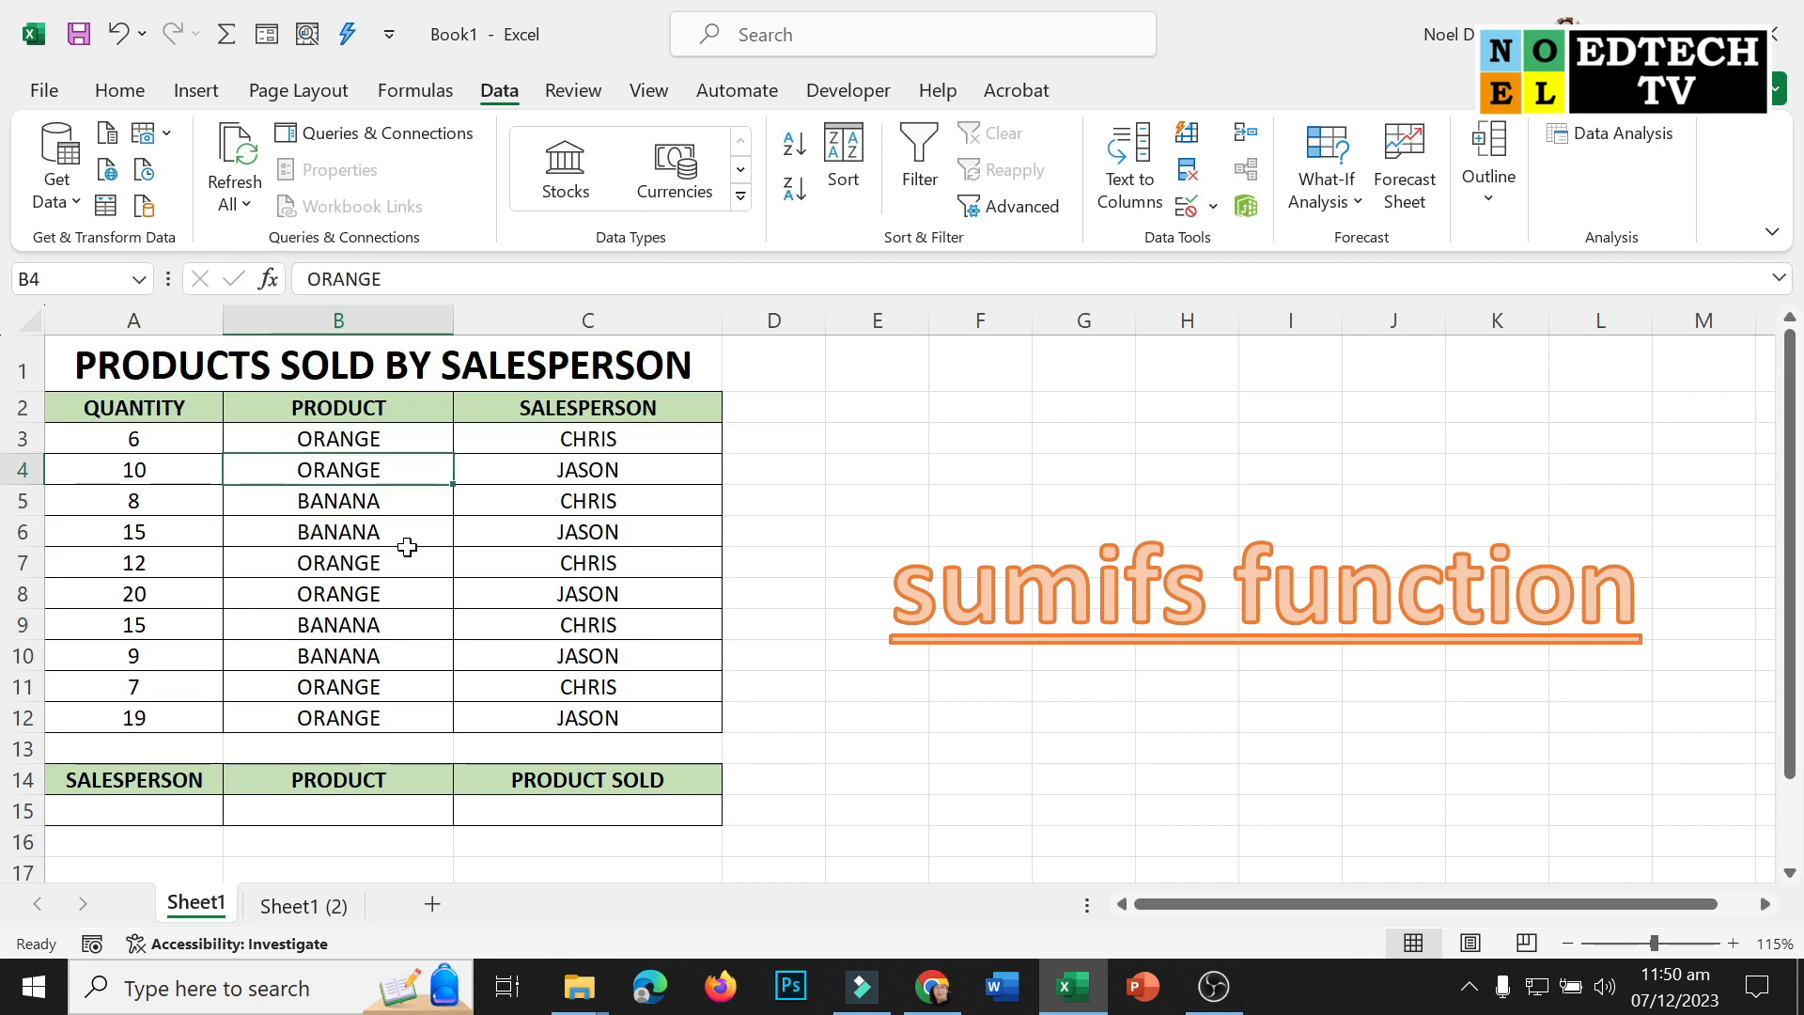
pyautogui.click(385, 594)
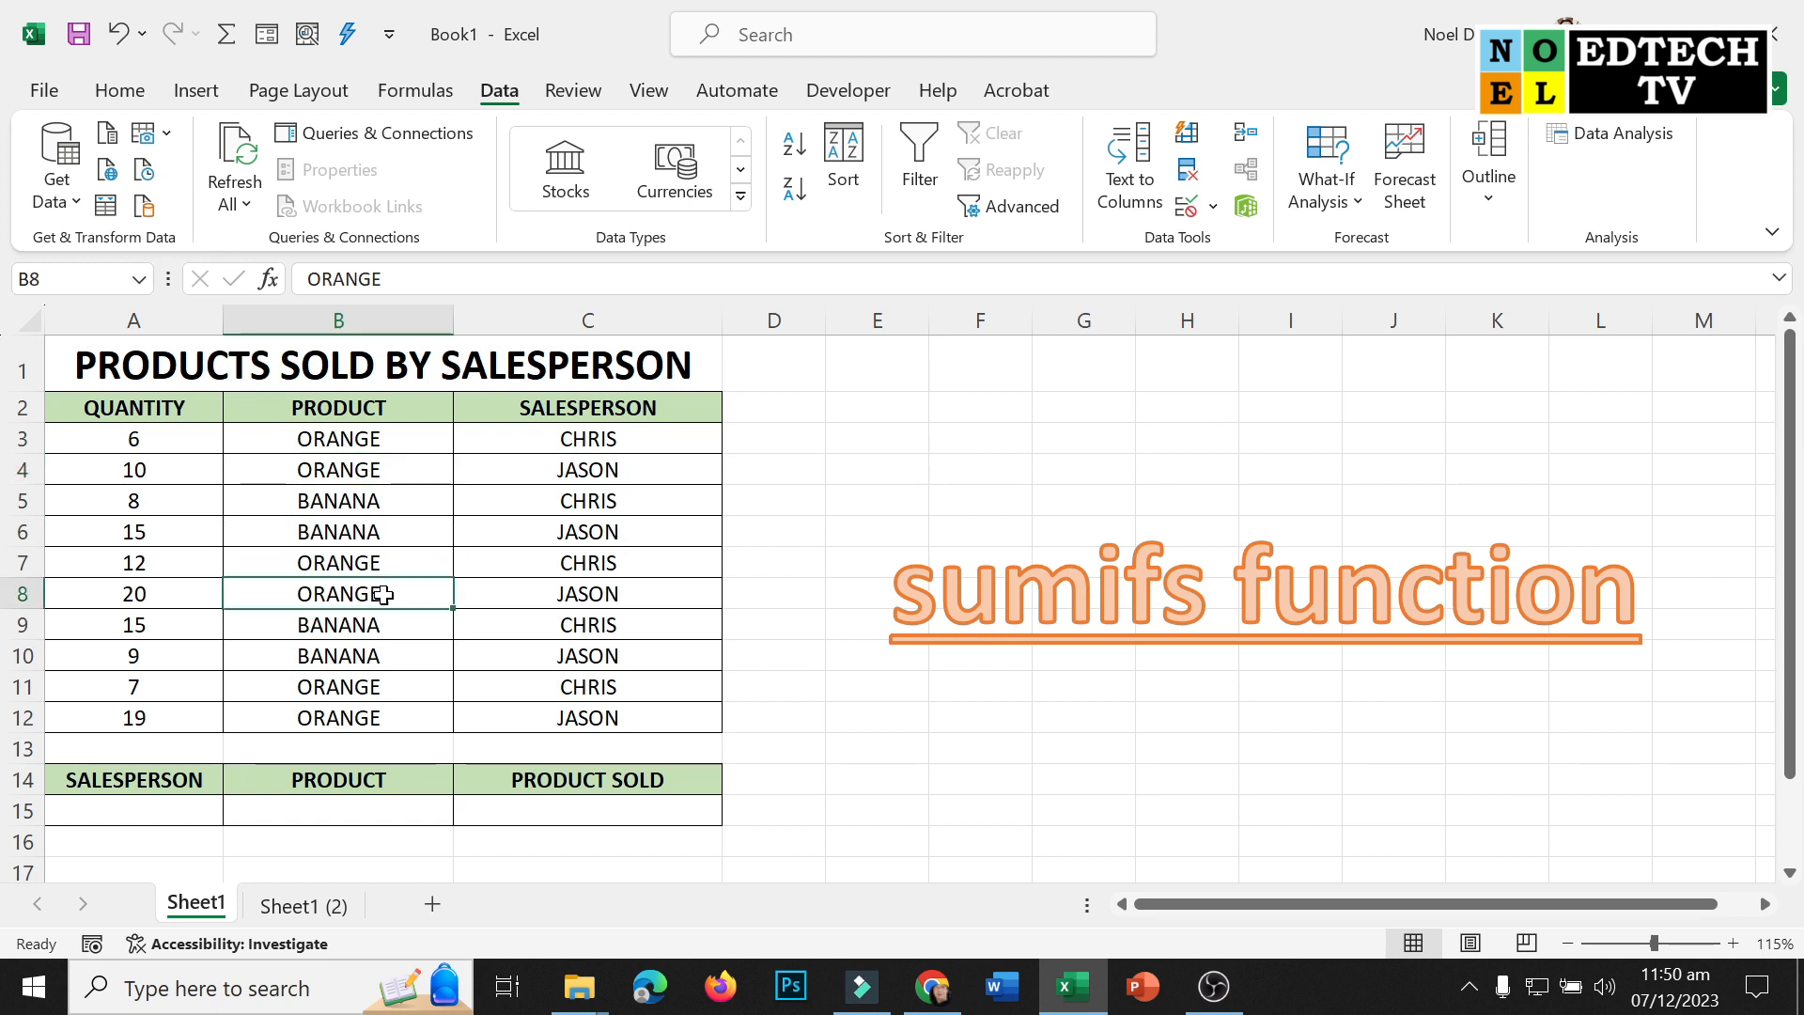
pyautogui.click(395, 719)
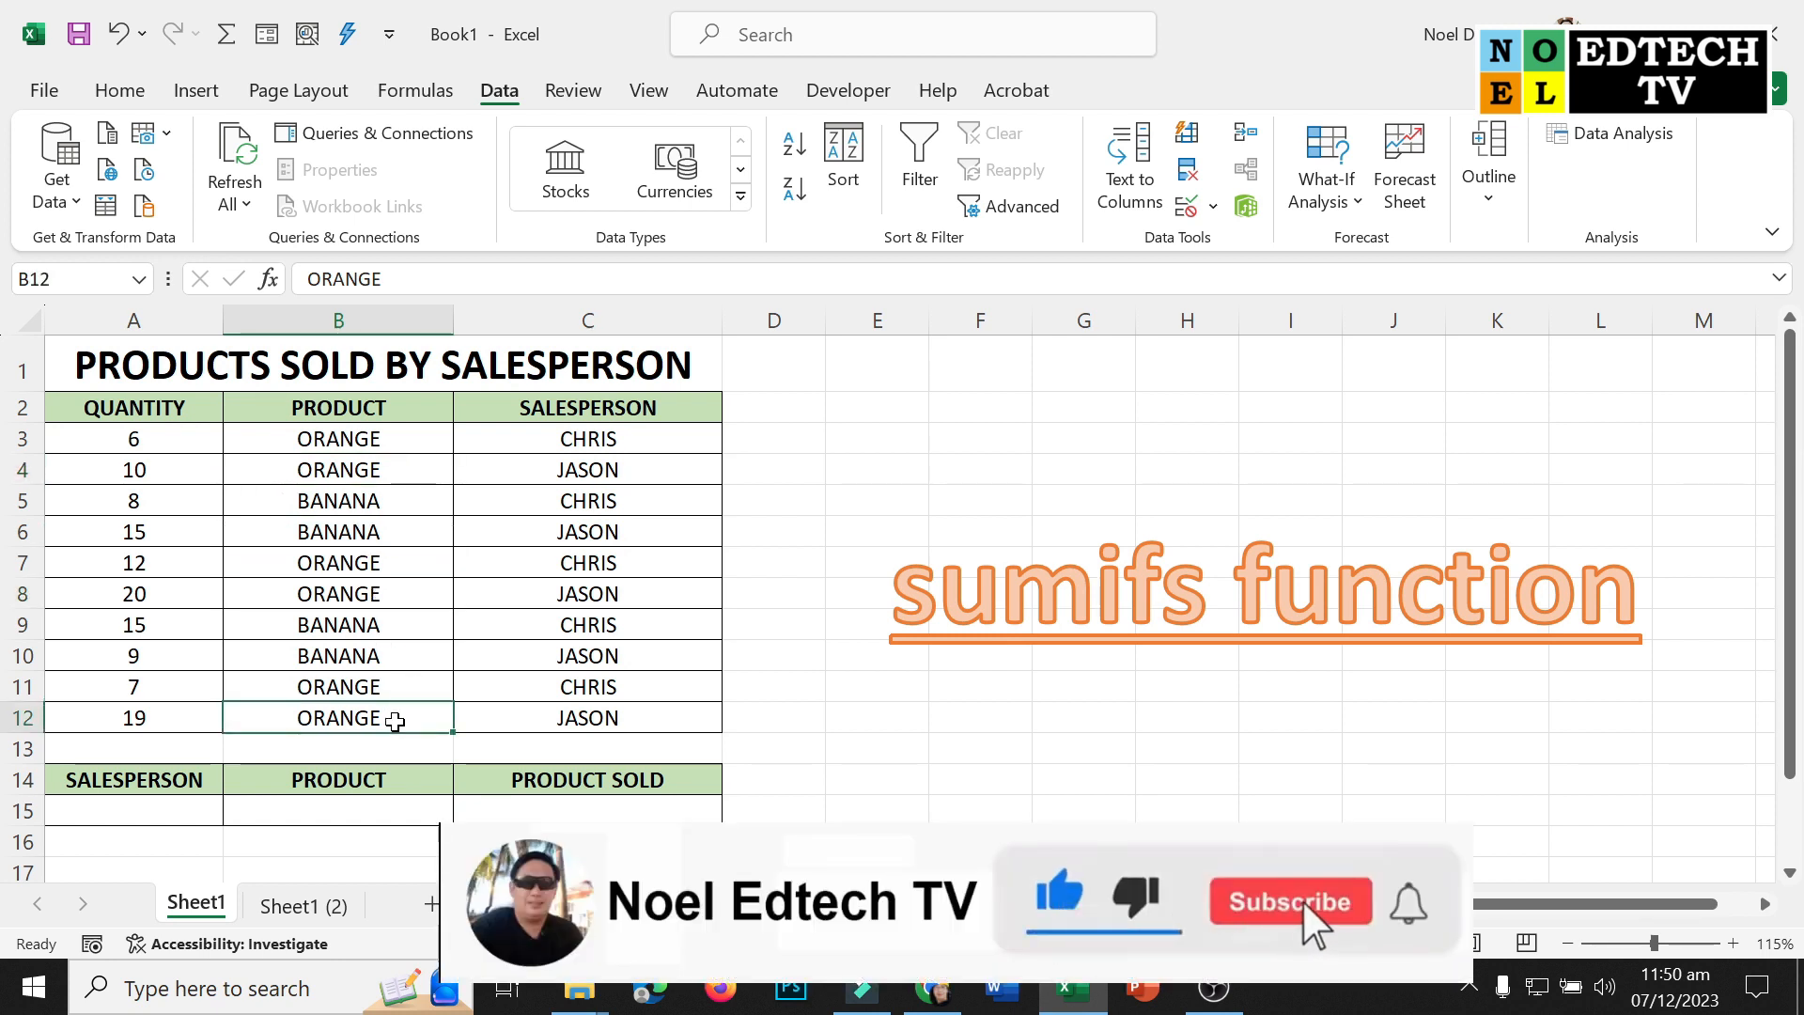
pyautogui.click(410, 534)
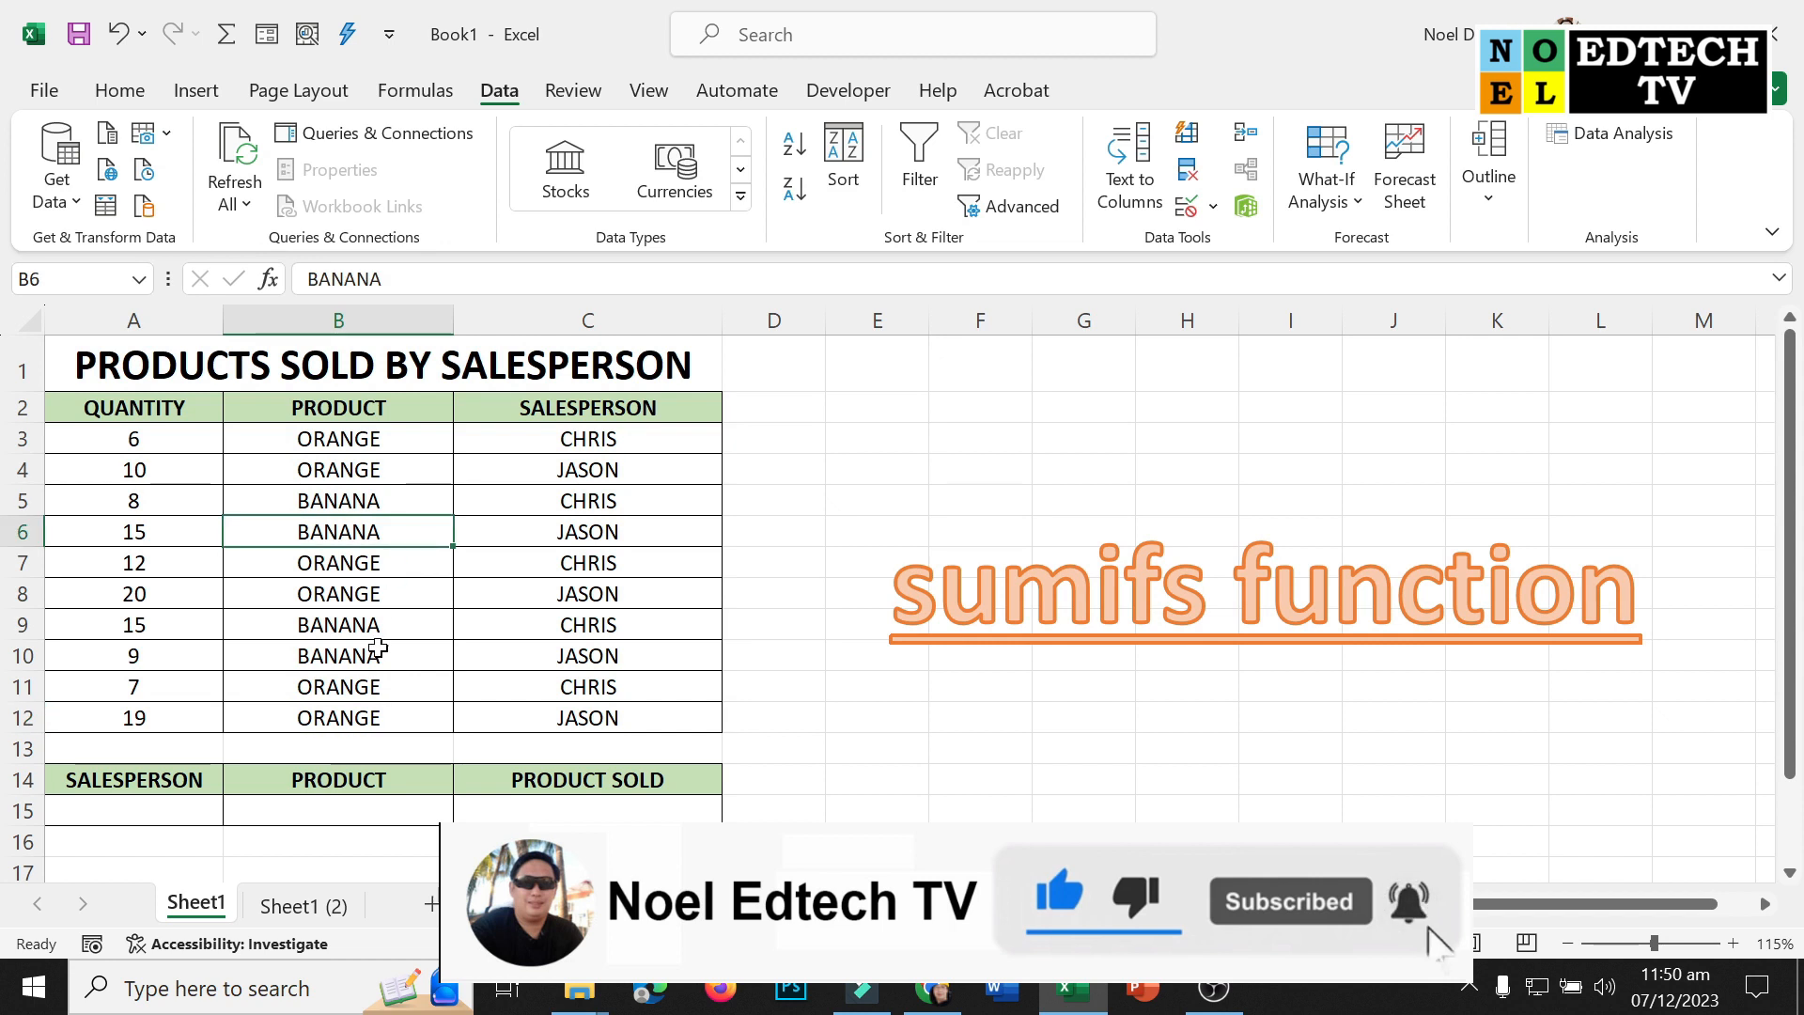
pyautogui.click(378, 648)
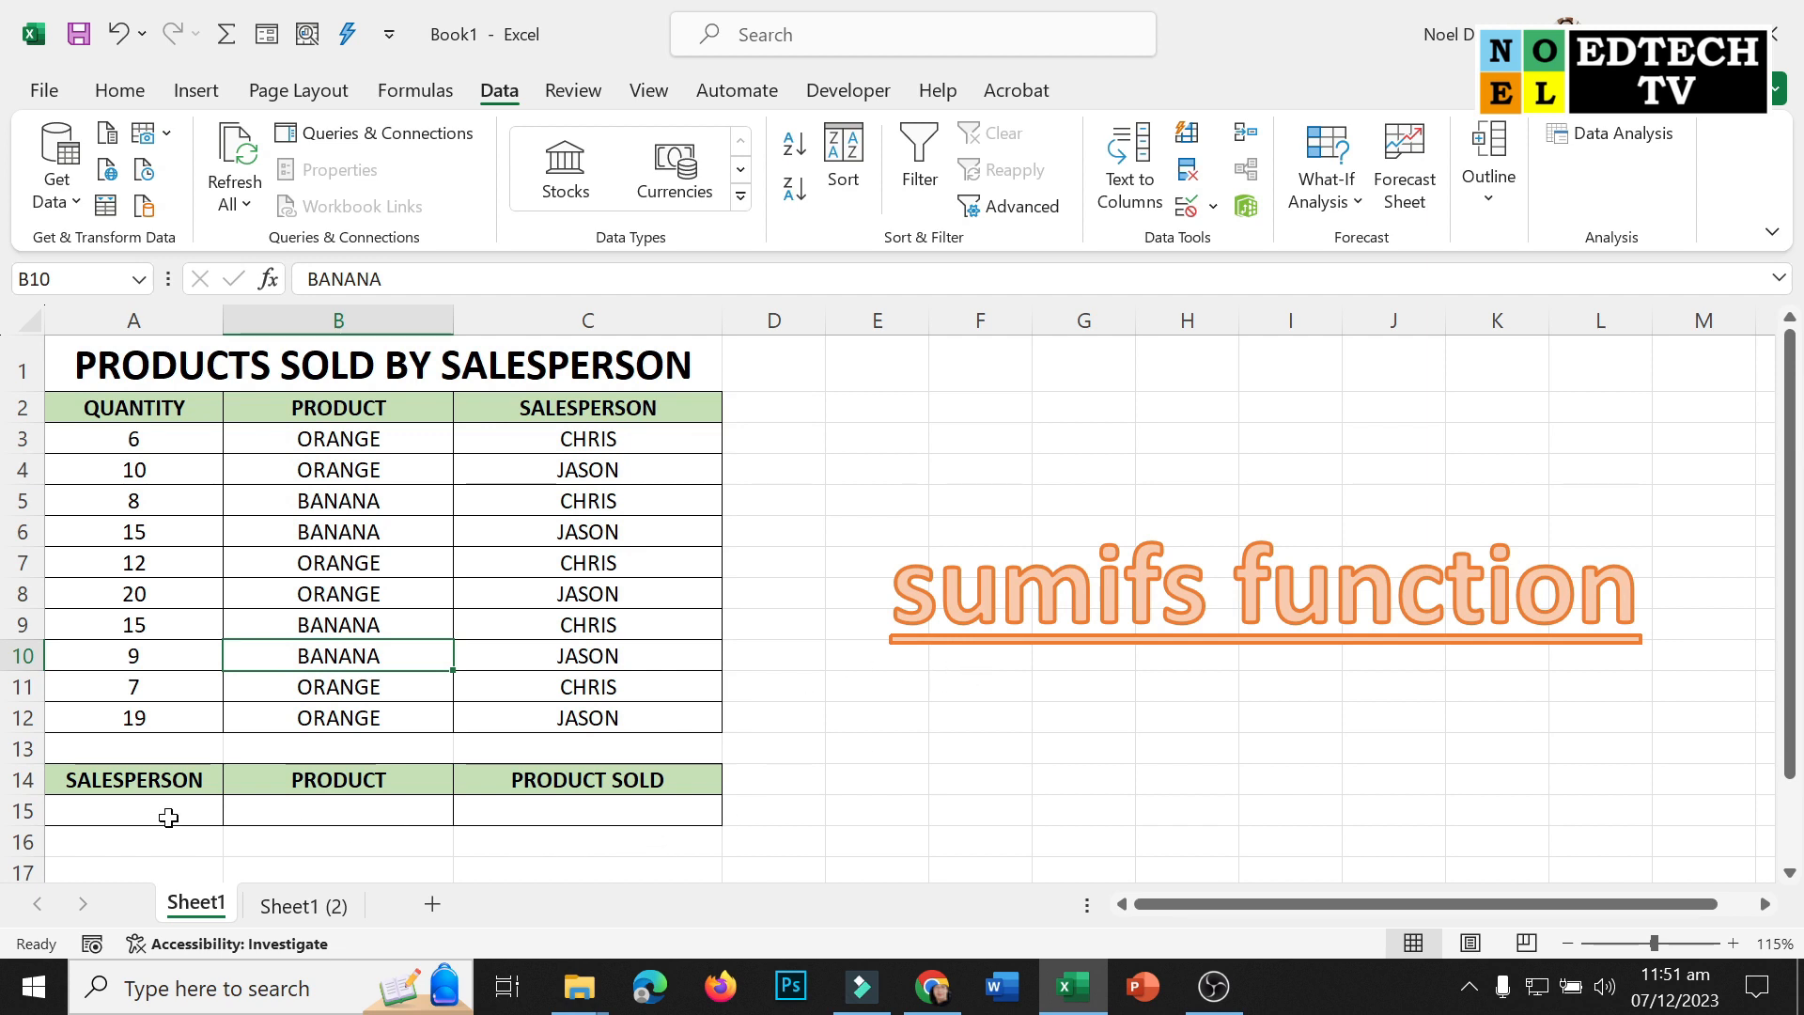
pyautogui.click(169, 815)
pyautogui.click(613, 808)
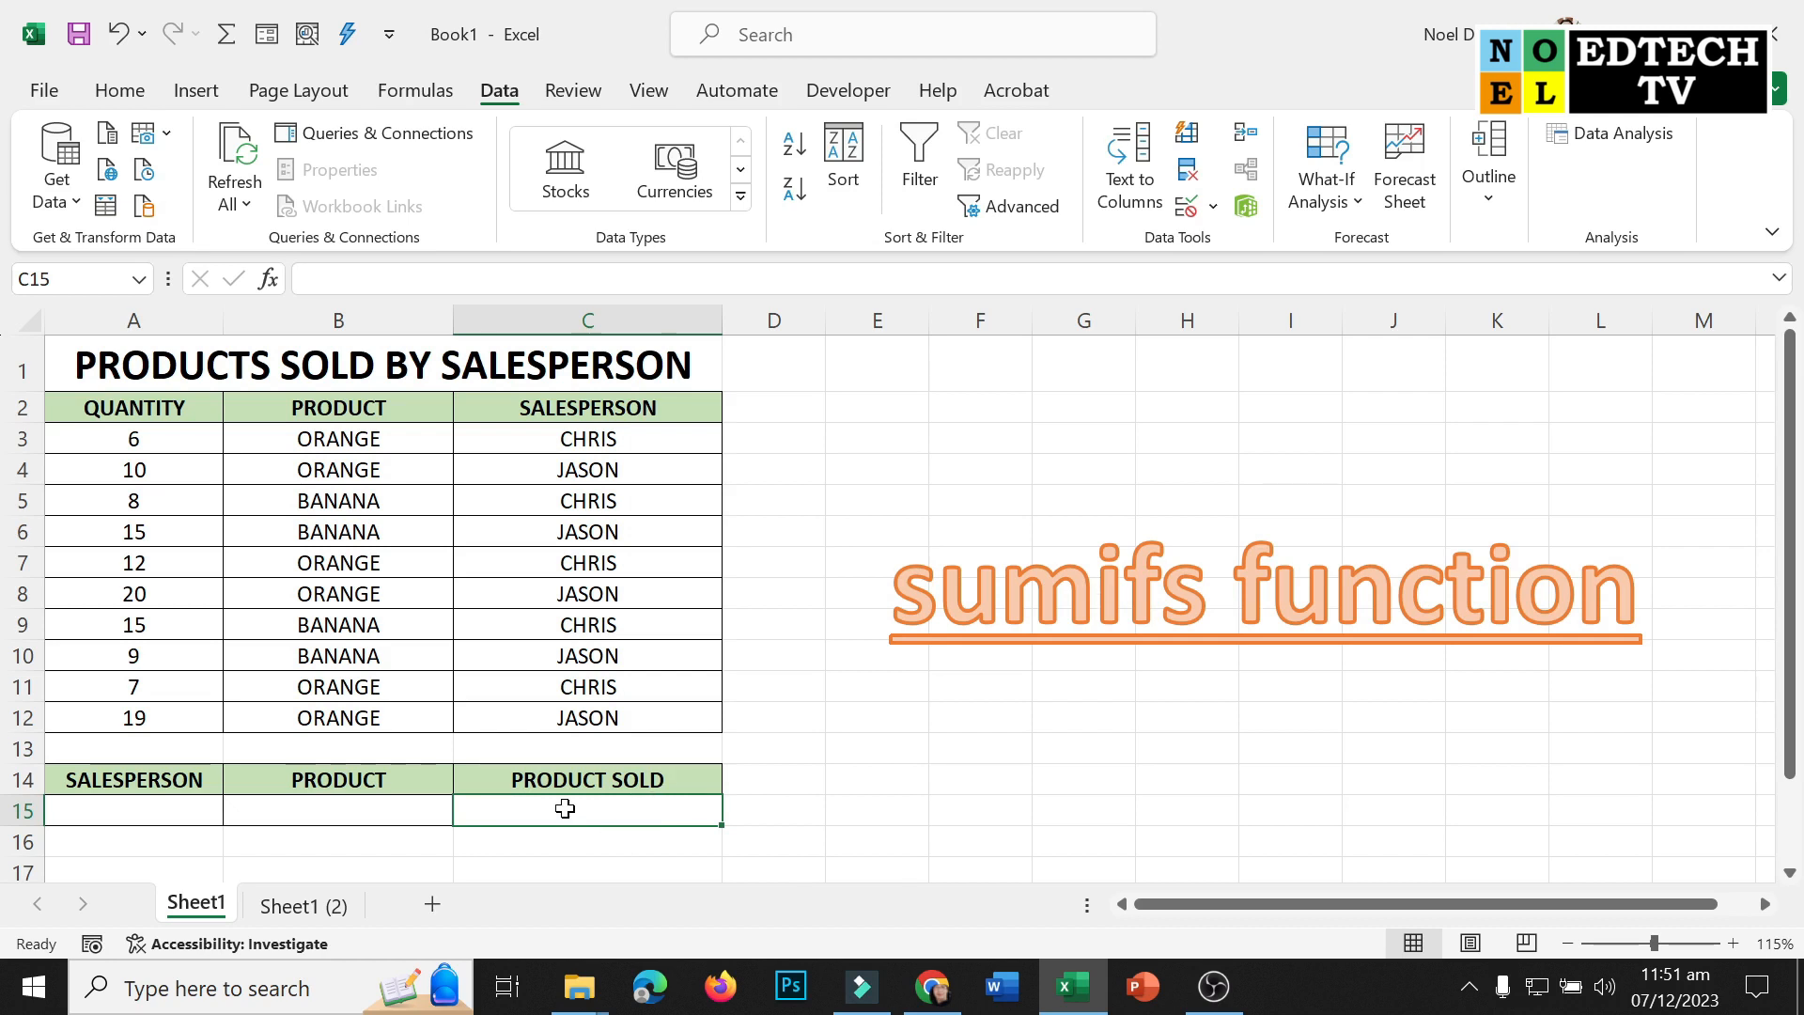
# Add a List data validation to cell A15 with source =$C$3:$C$12 and check its in-cell dropdown
pyautogui.click(202, 814)
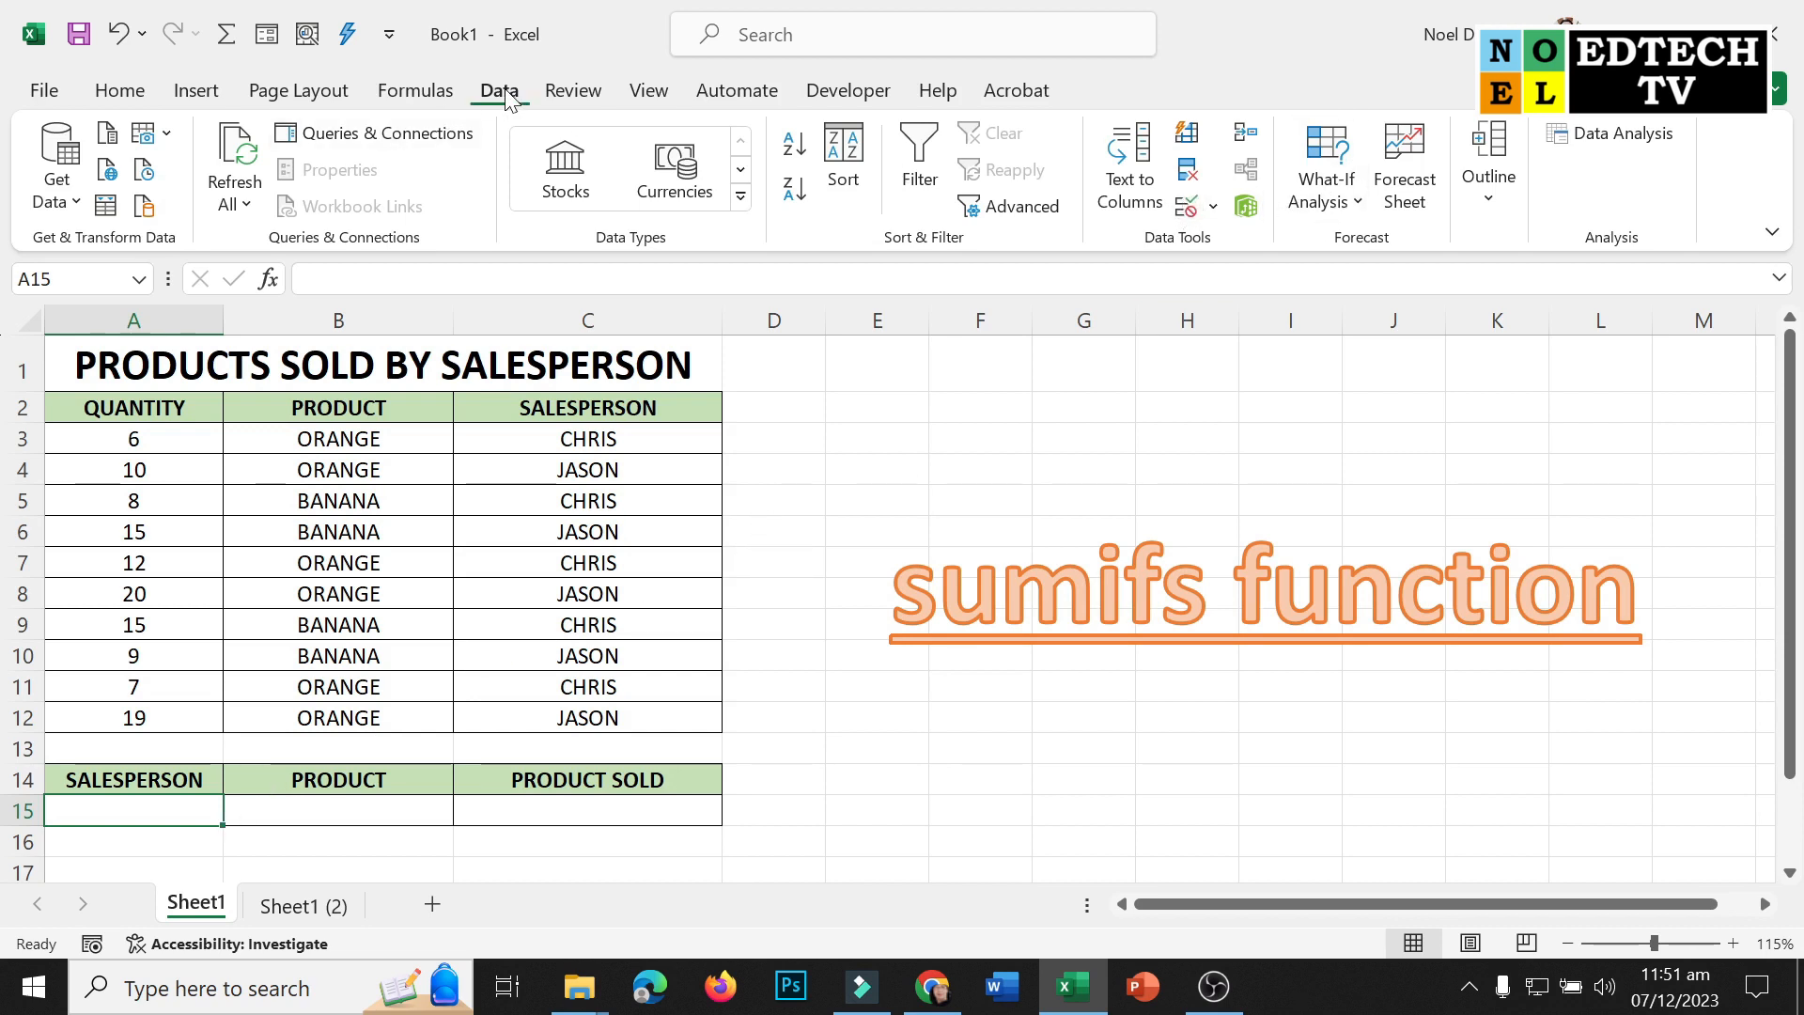
pyautogui.click(1213, 206)
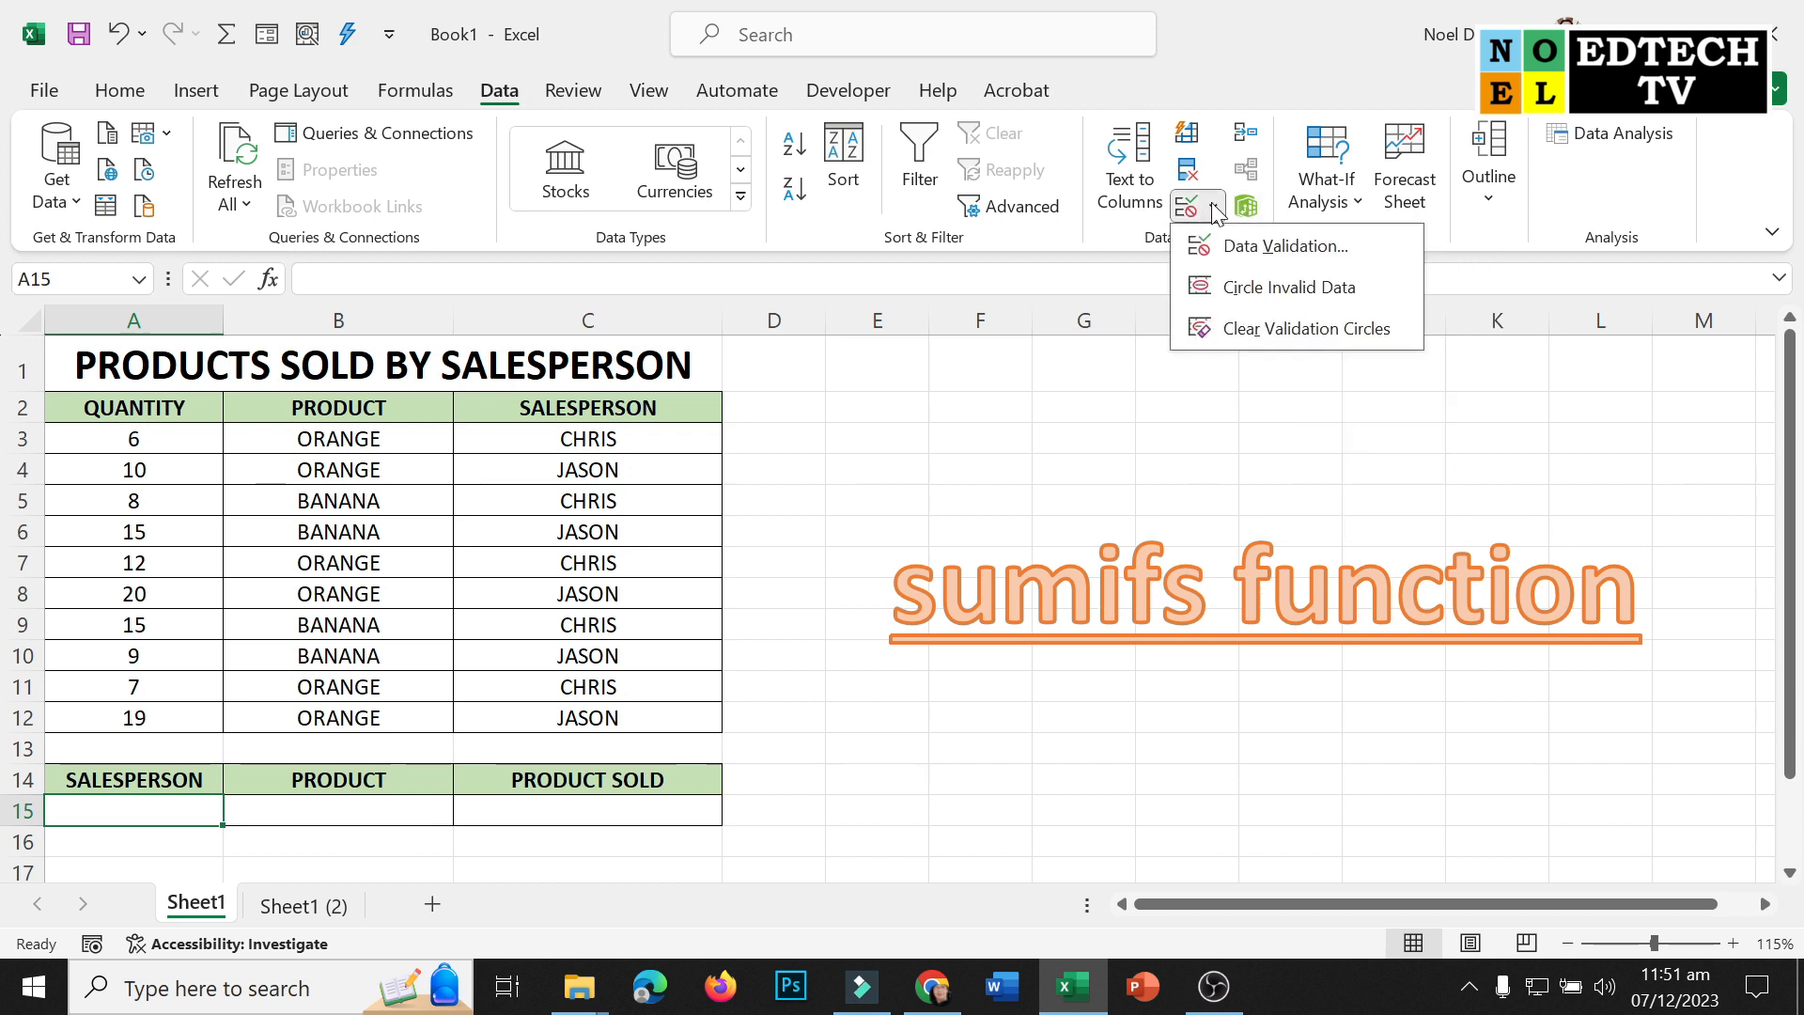
pyautogui.click(1287, 258)
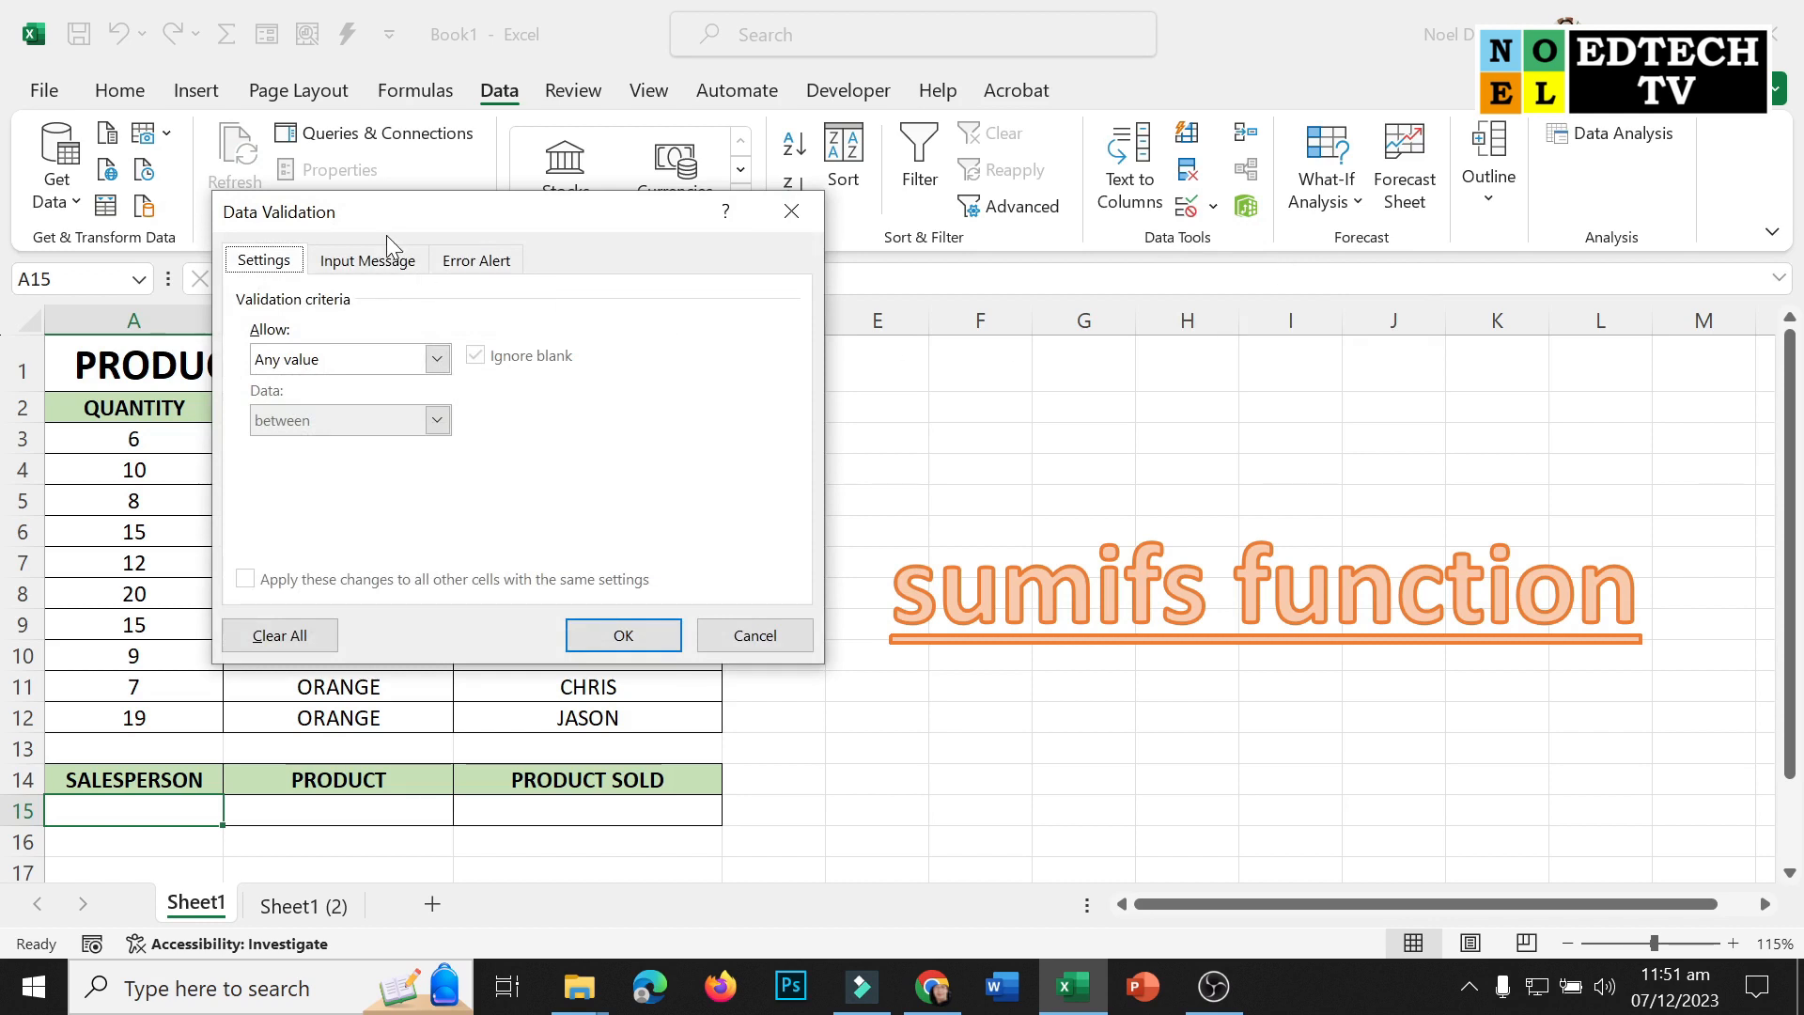
pyautogui.click(439, 357)
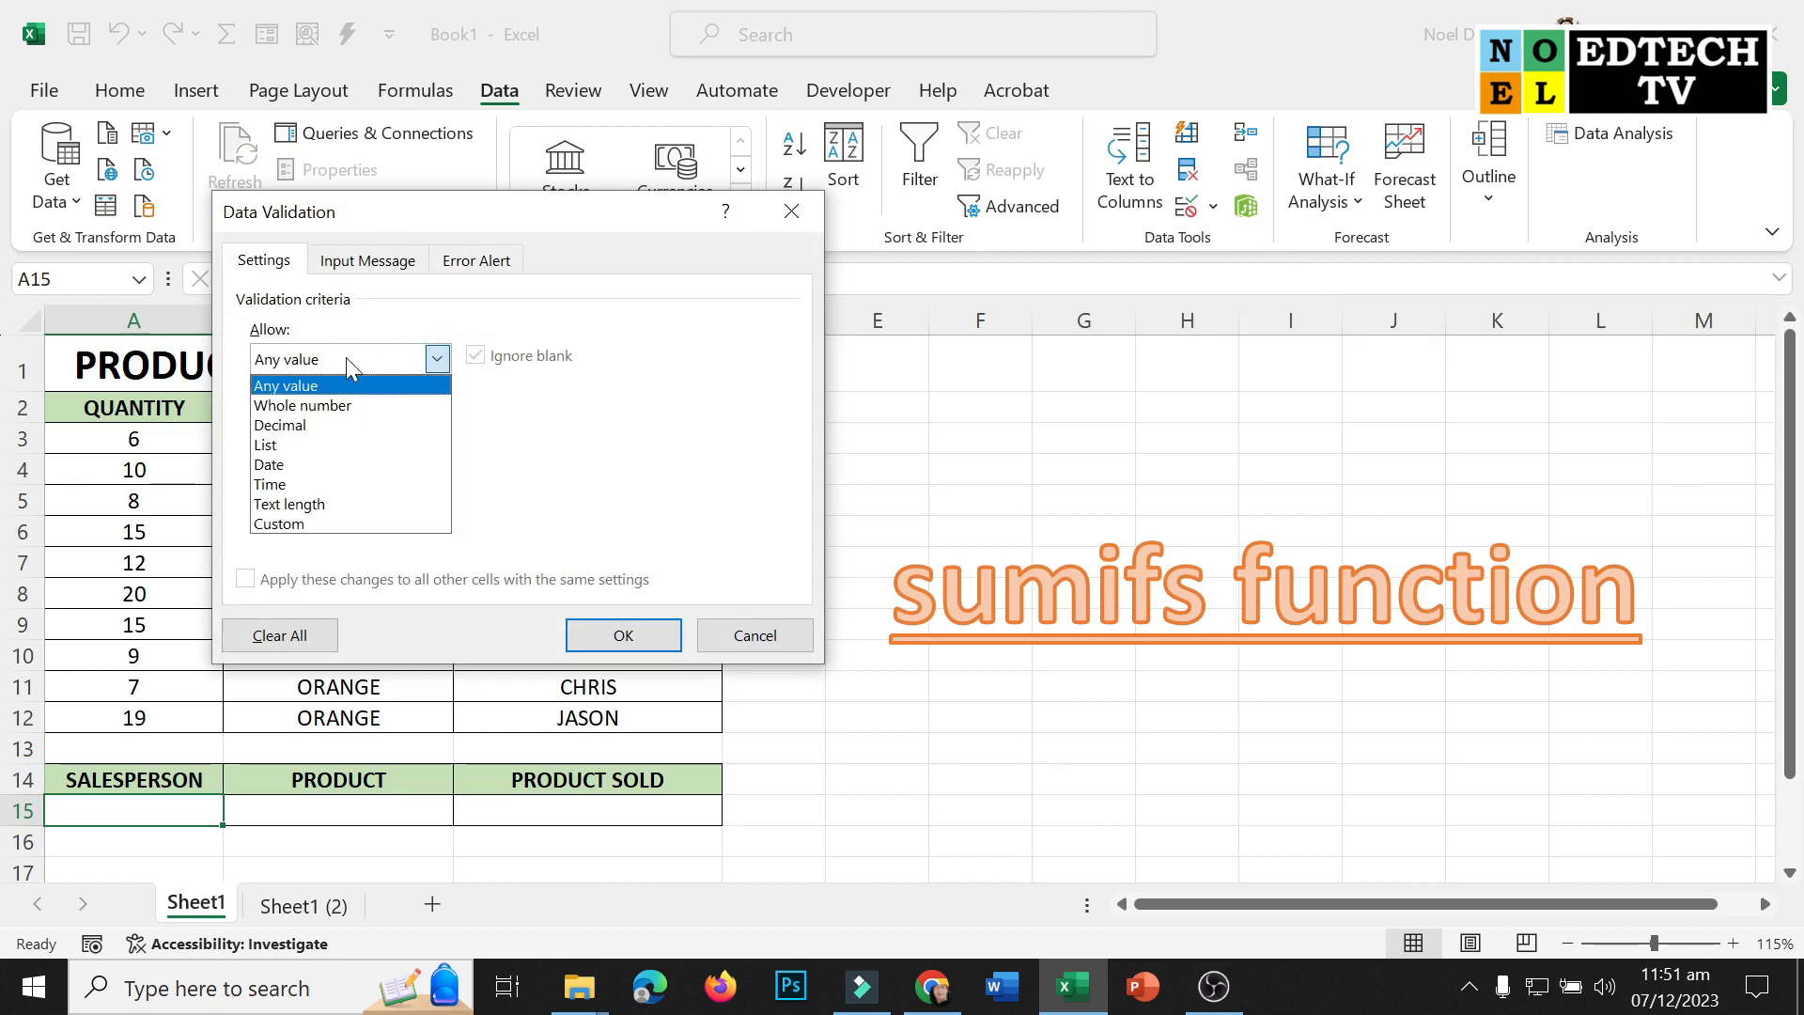
pyautogui.click(317, 445)
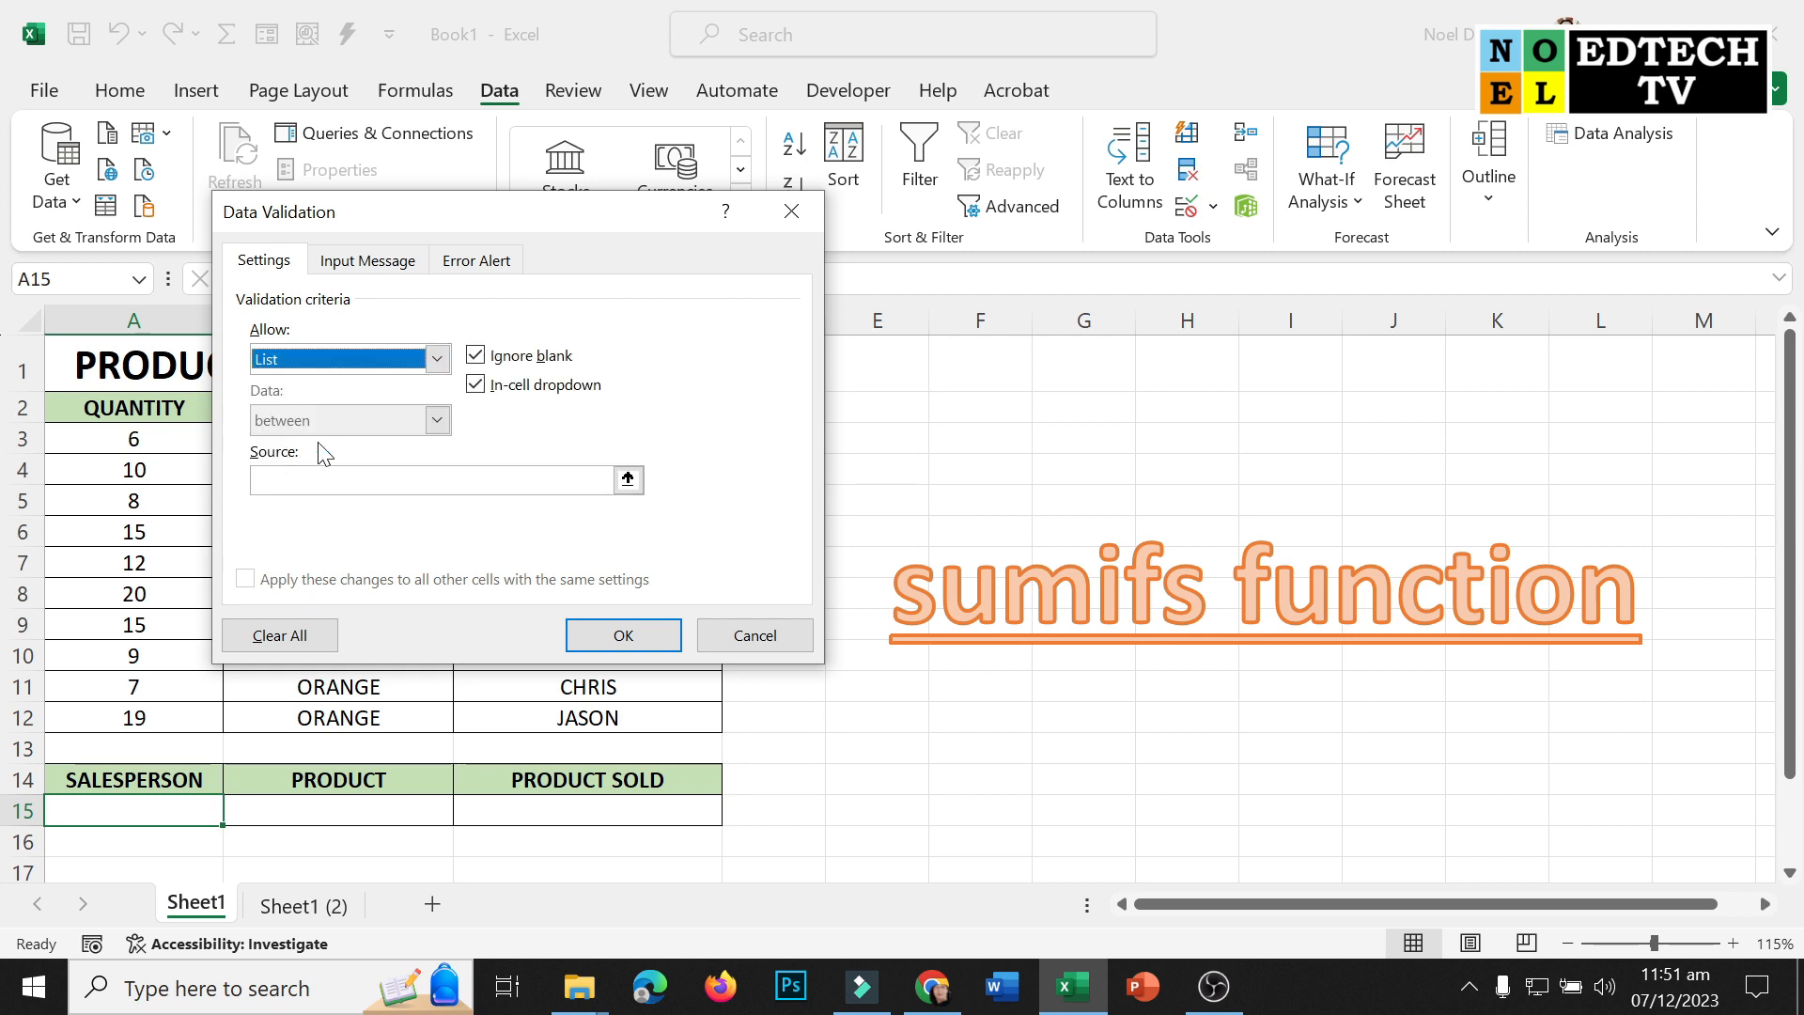
pyautogui.click(627, 479)
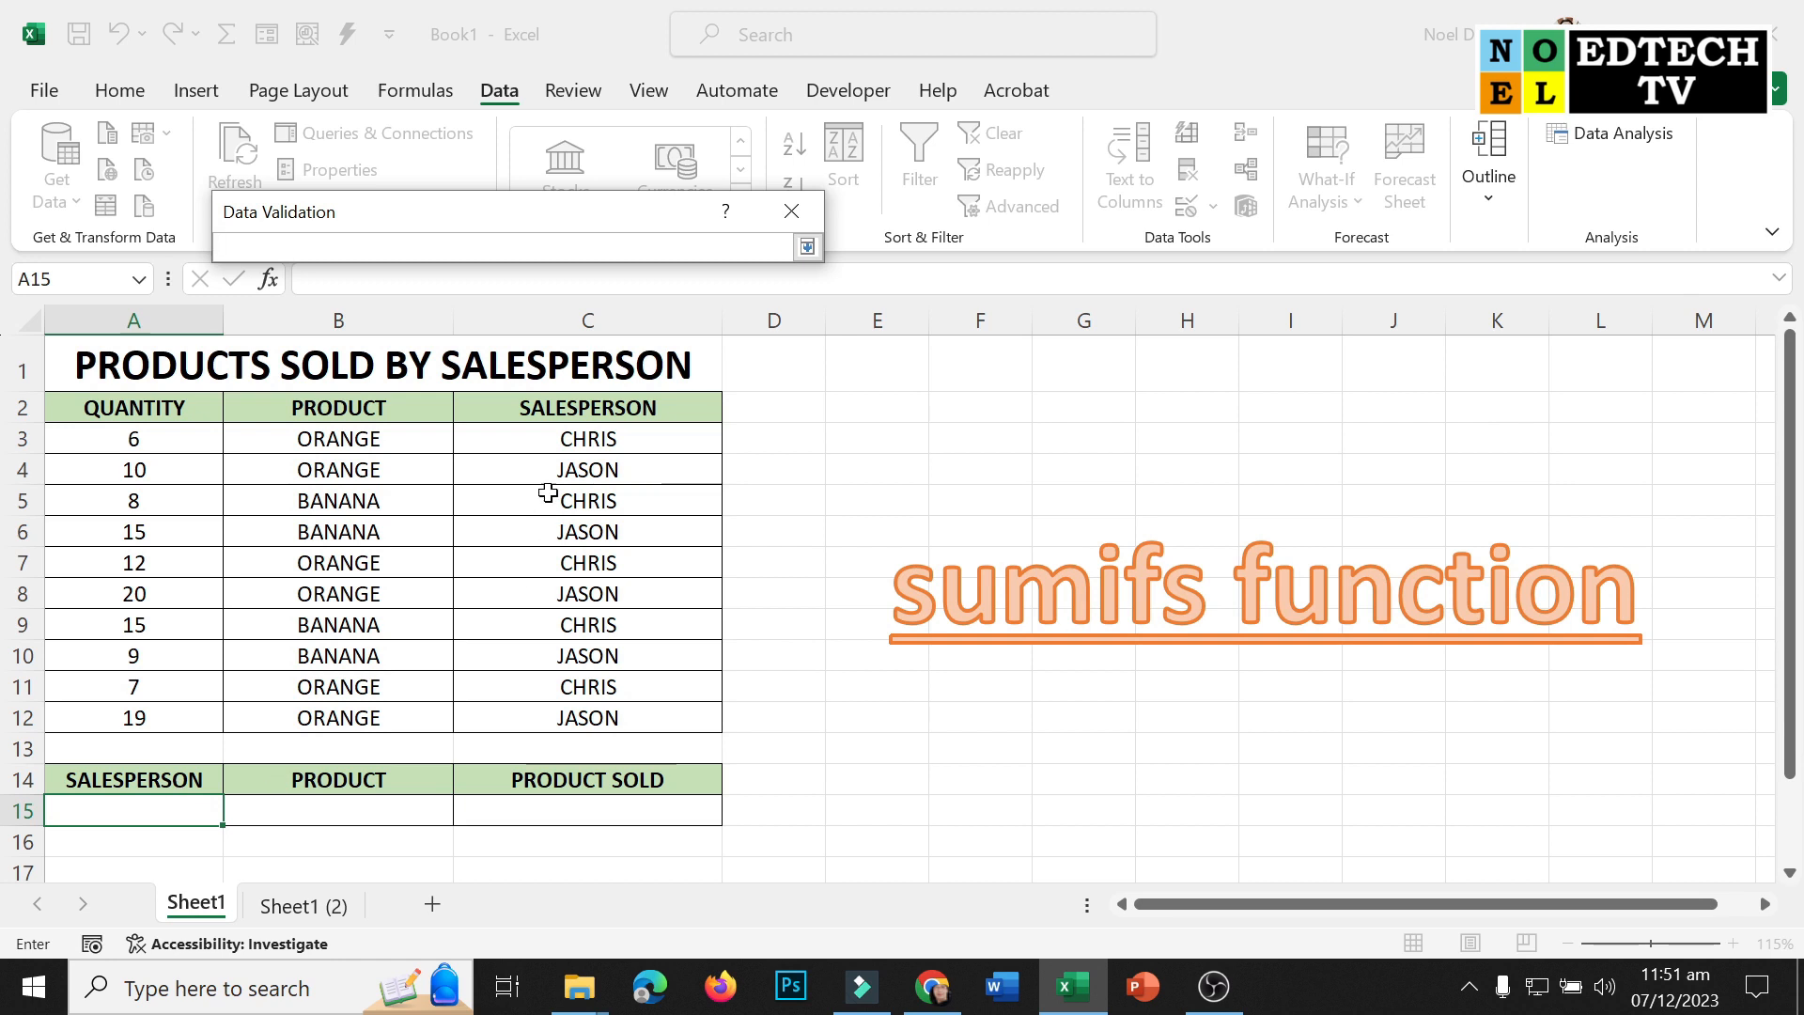
pyautogui.moveTo(588, 440); pyautogui.dragTo(607, 715)
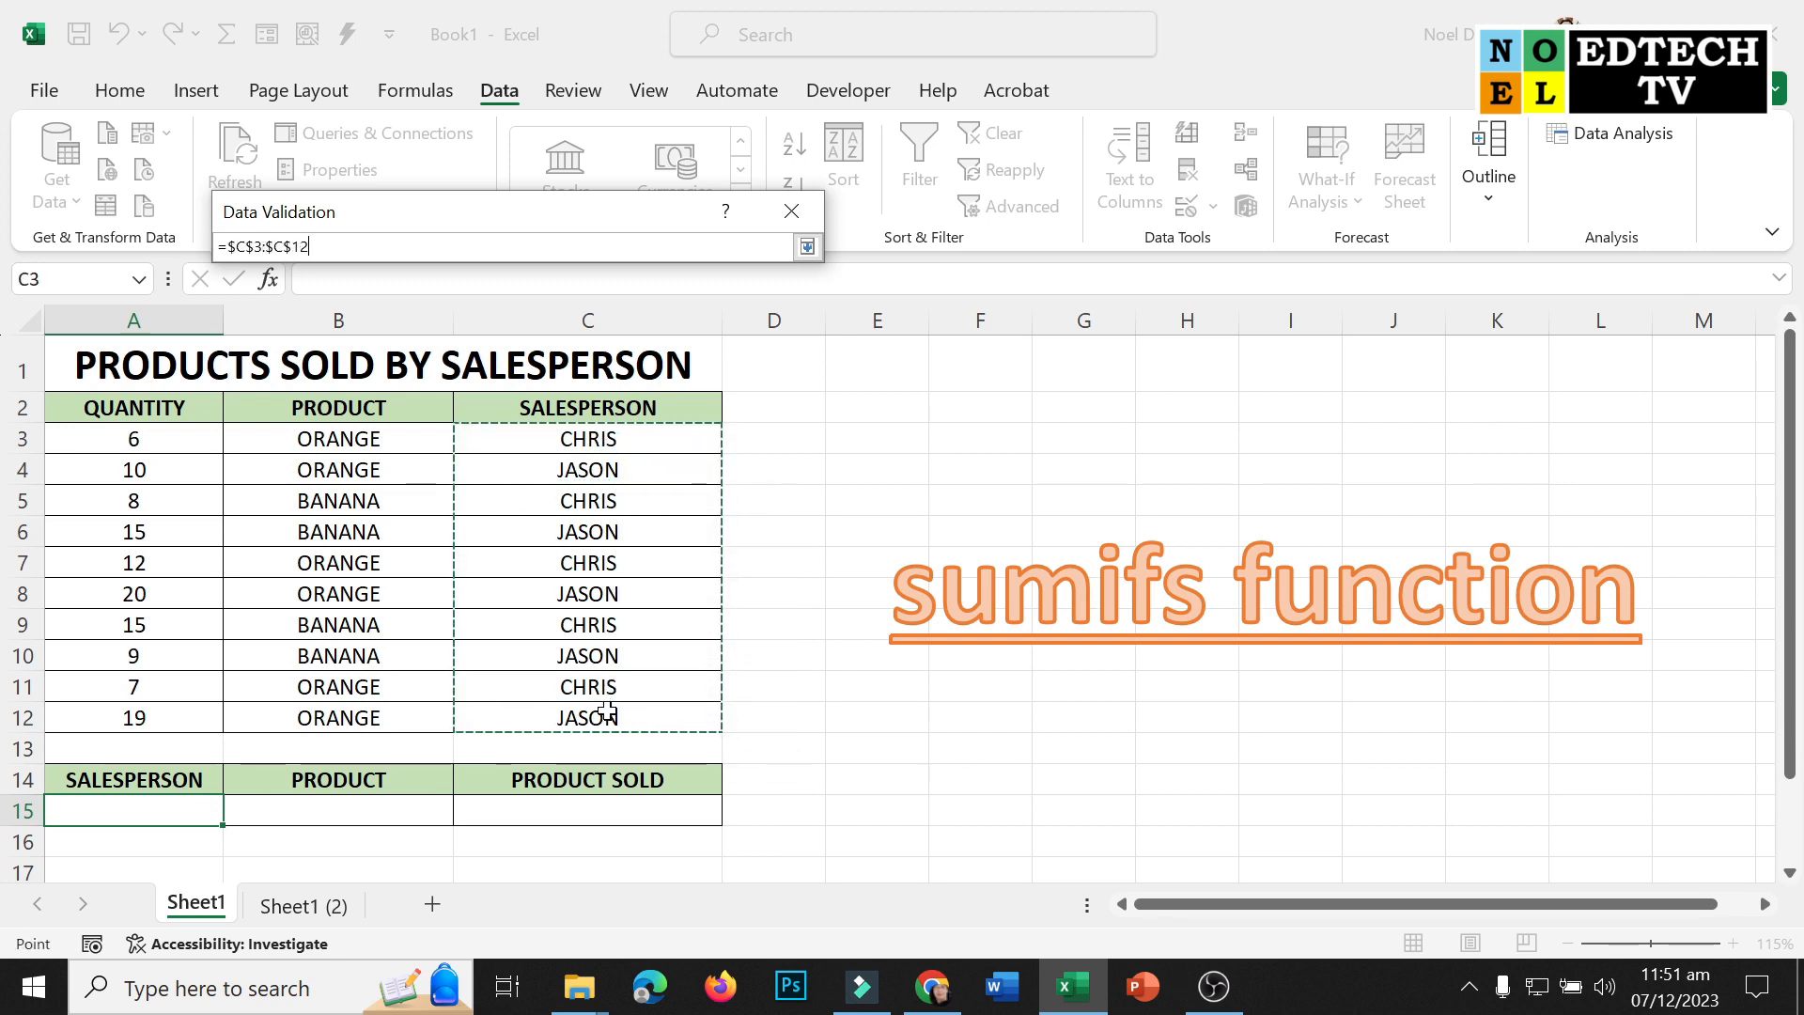
pyautogui.press('Return')
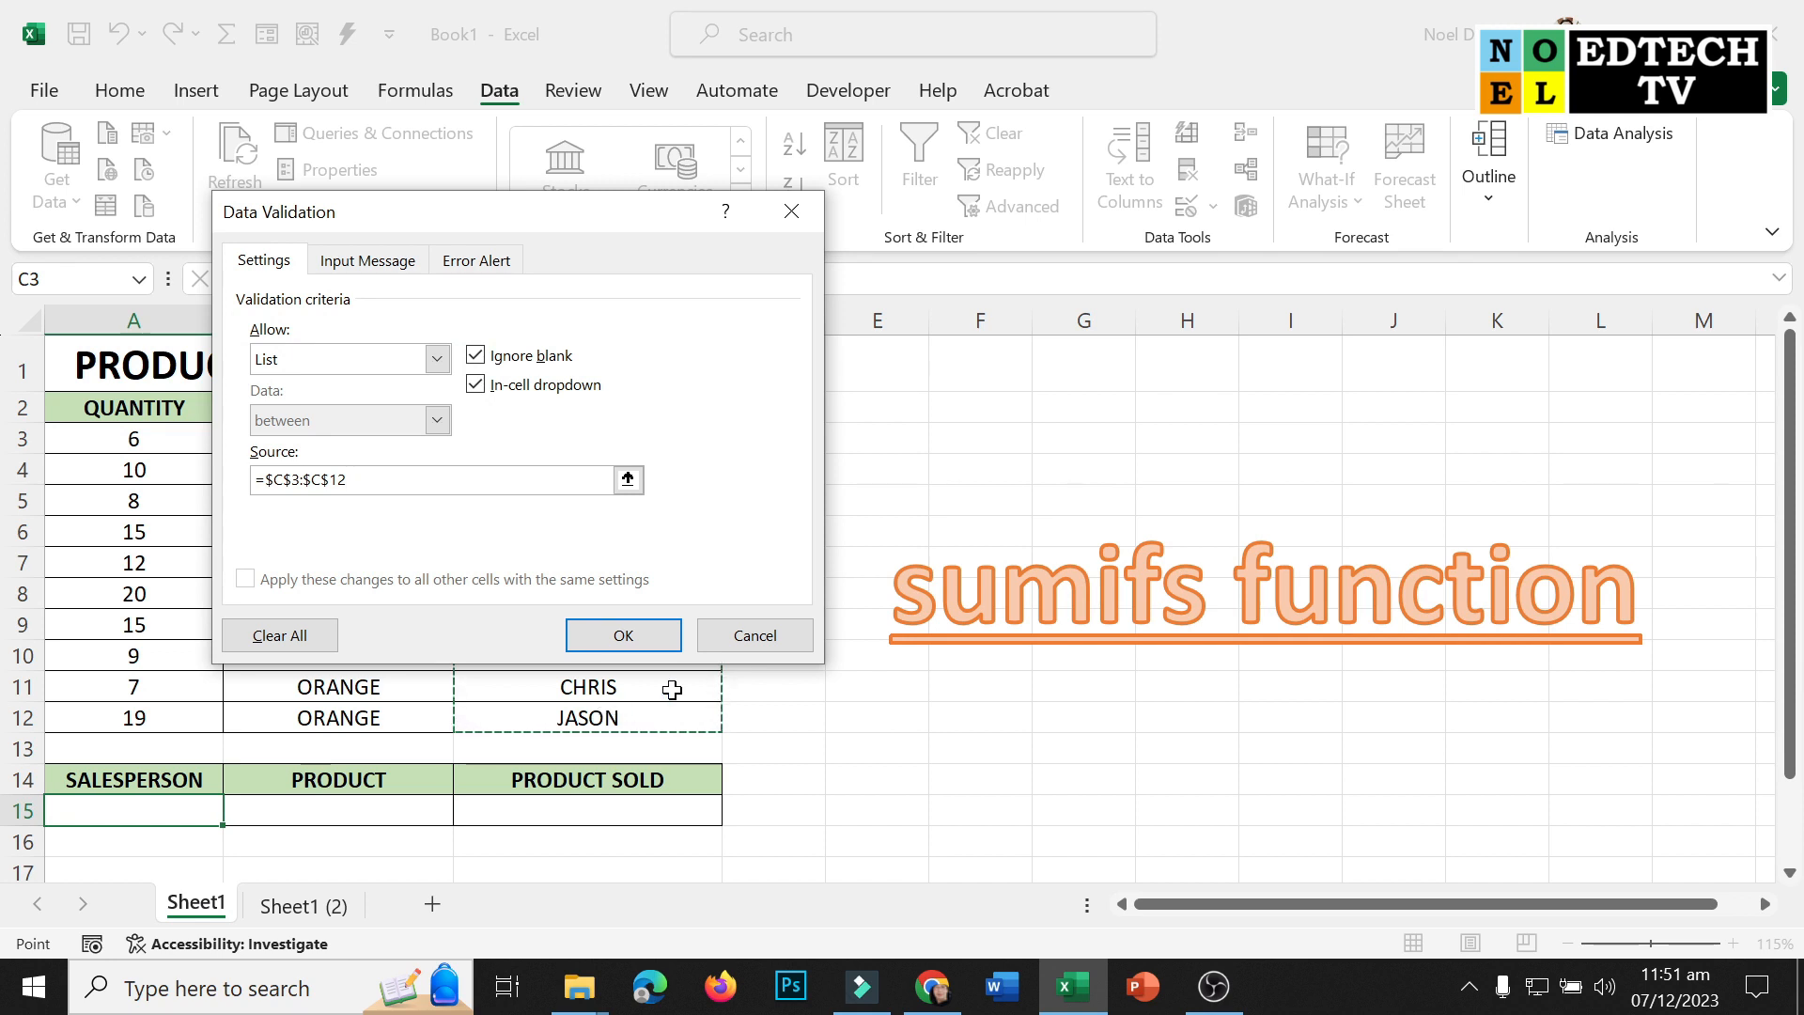
pyautogui.click(622, 635)
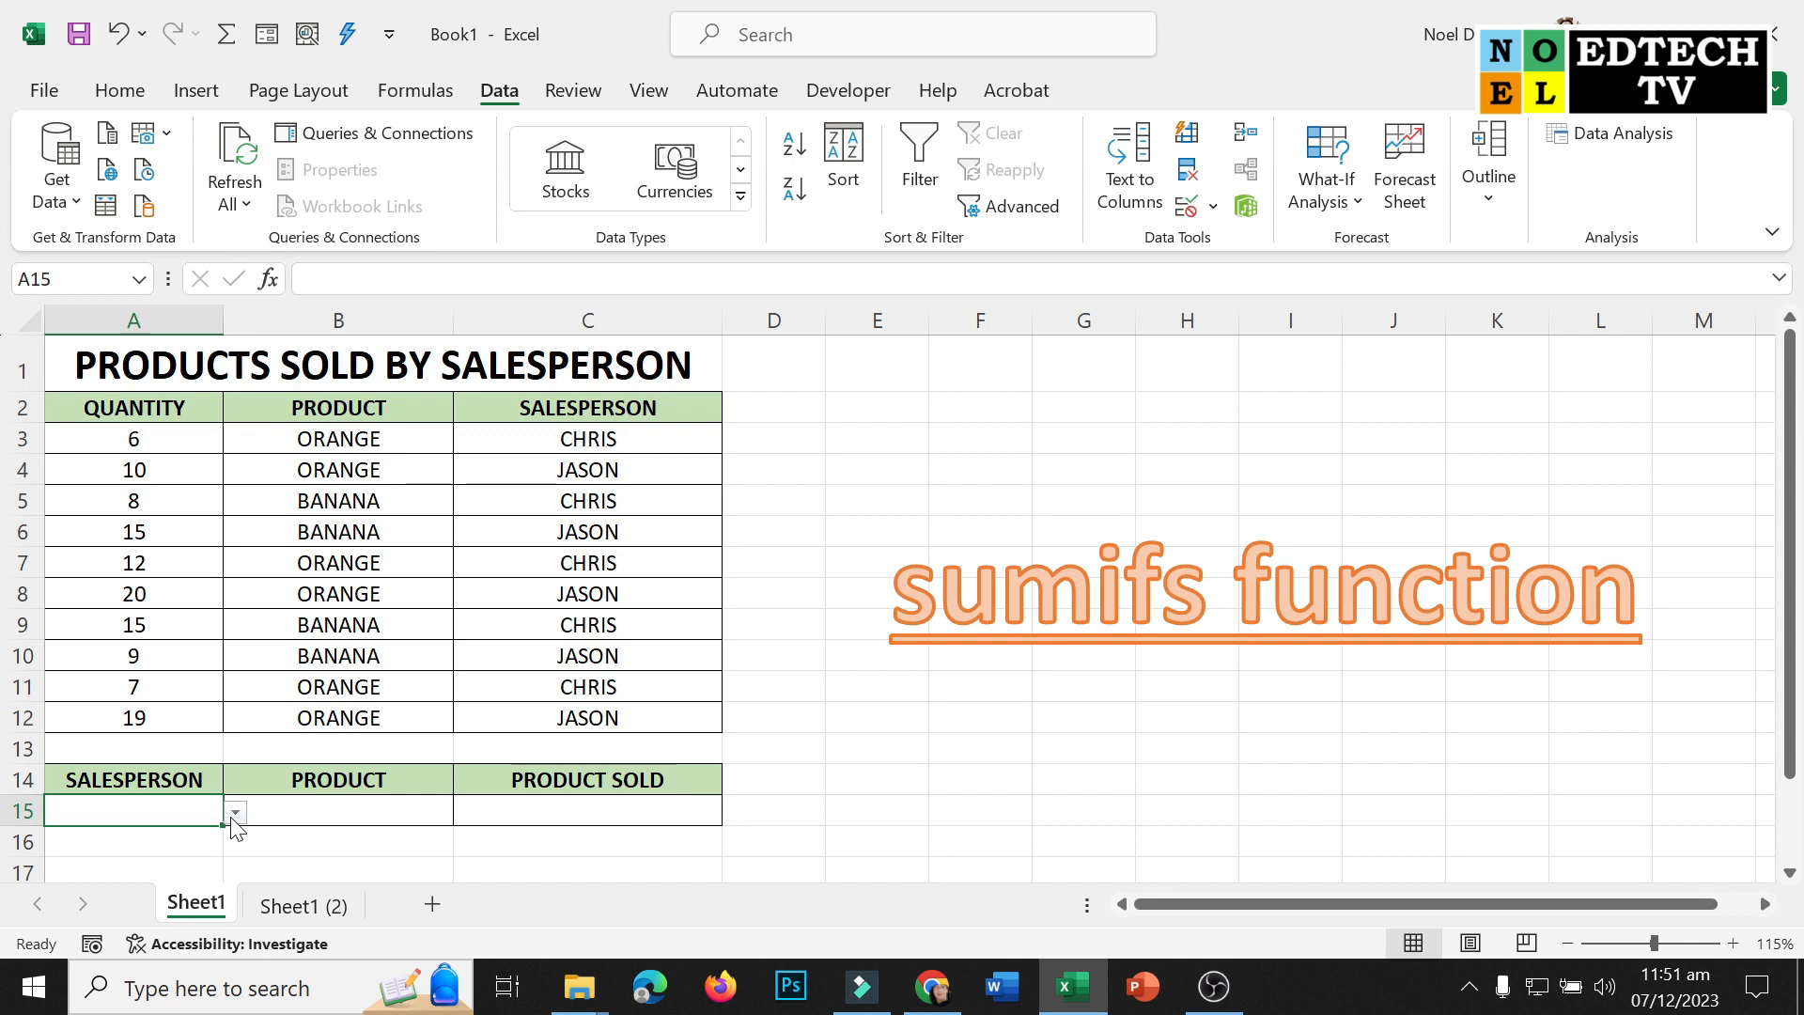
pyautogui.click(235, 814)
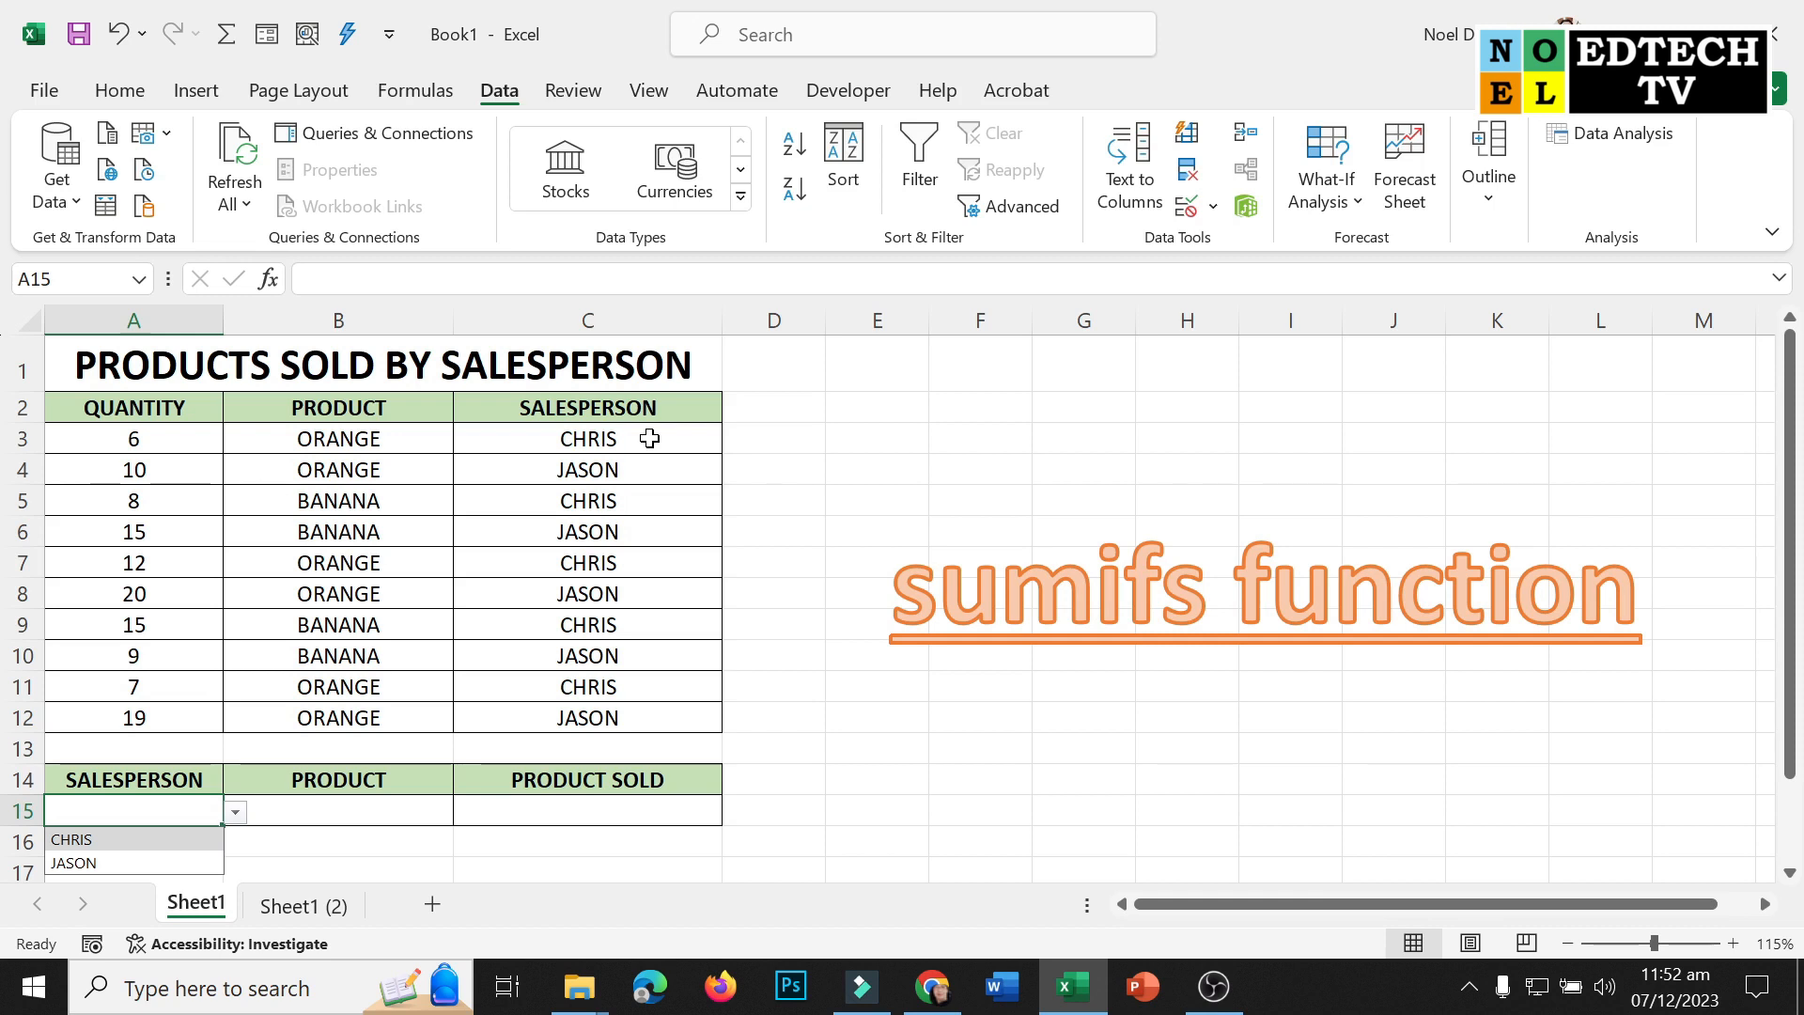
# Add a List data validation to cell B15 with source =$B$3:$B$12 and check its in-cell dropdown
pyautogui.click(352, 806)
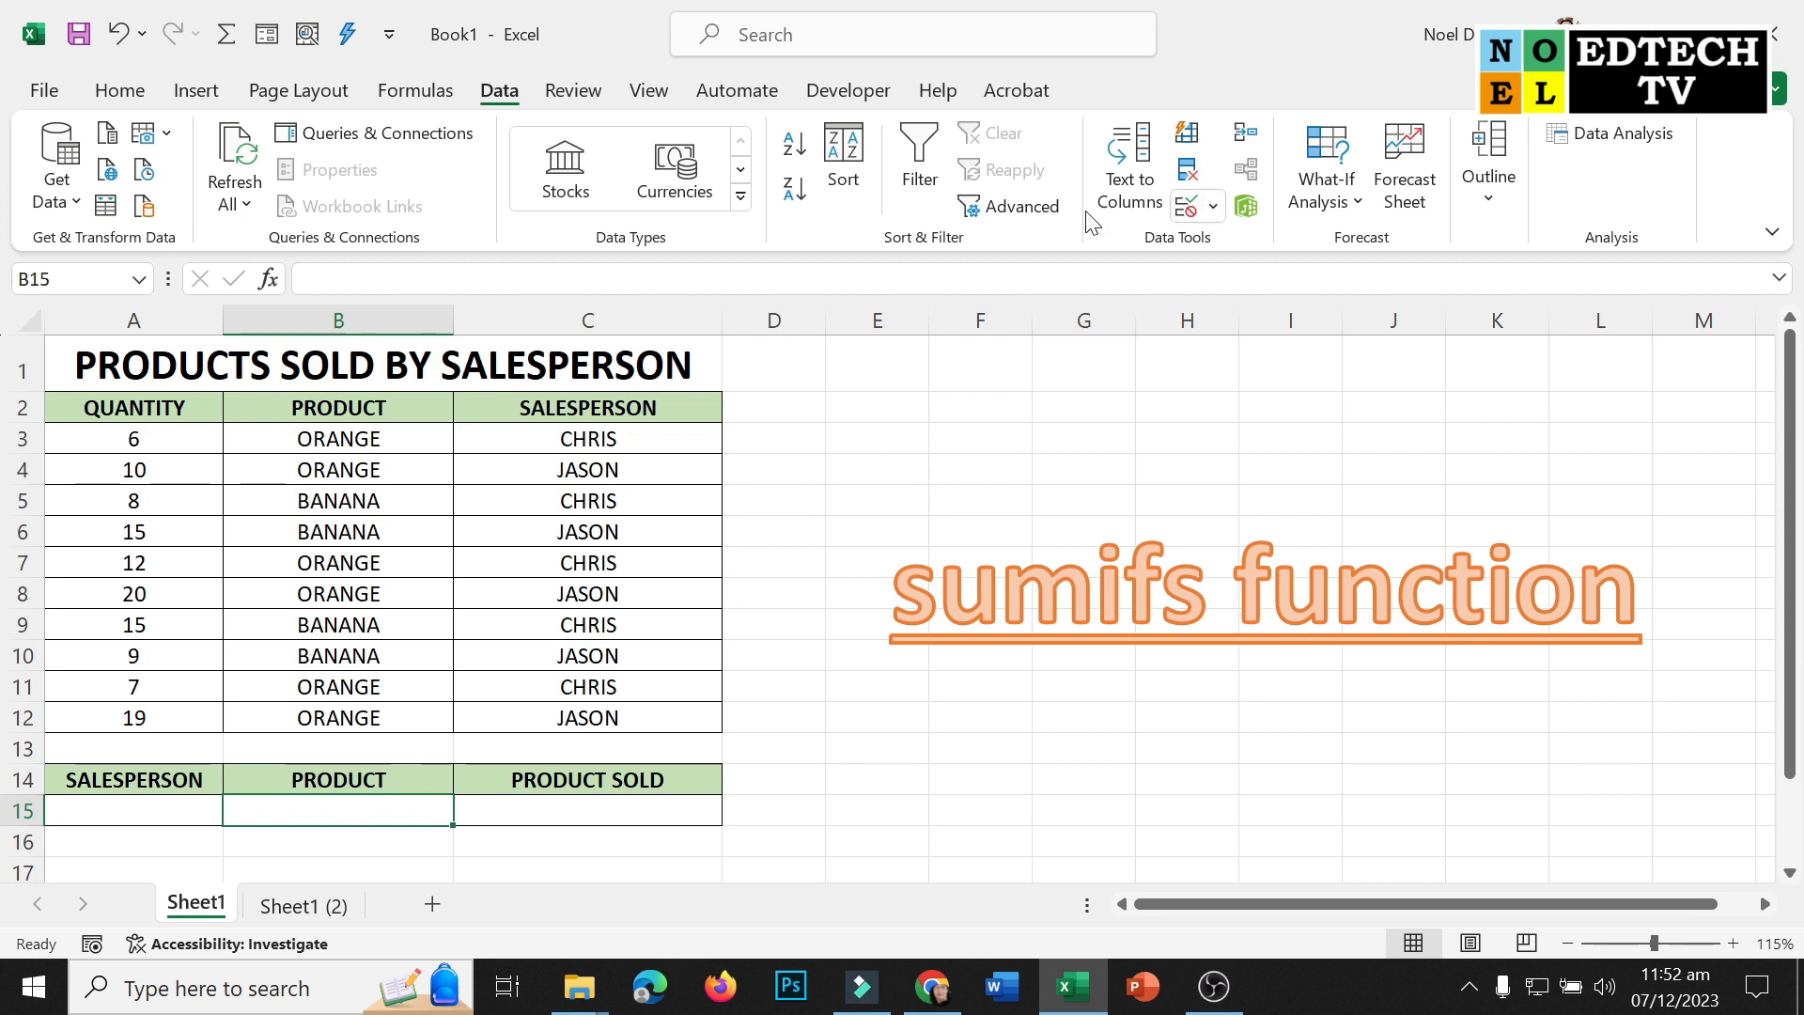
pyautogui.click(1187, 206)
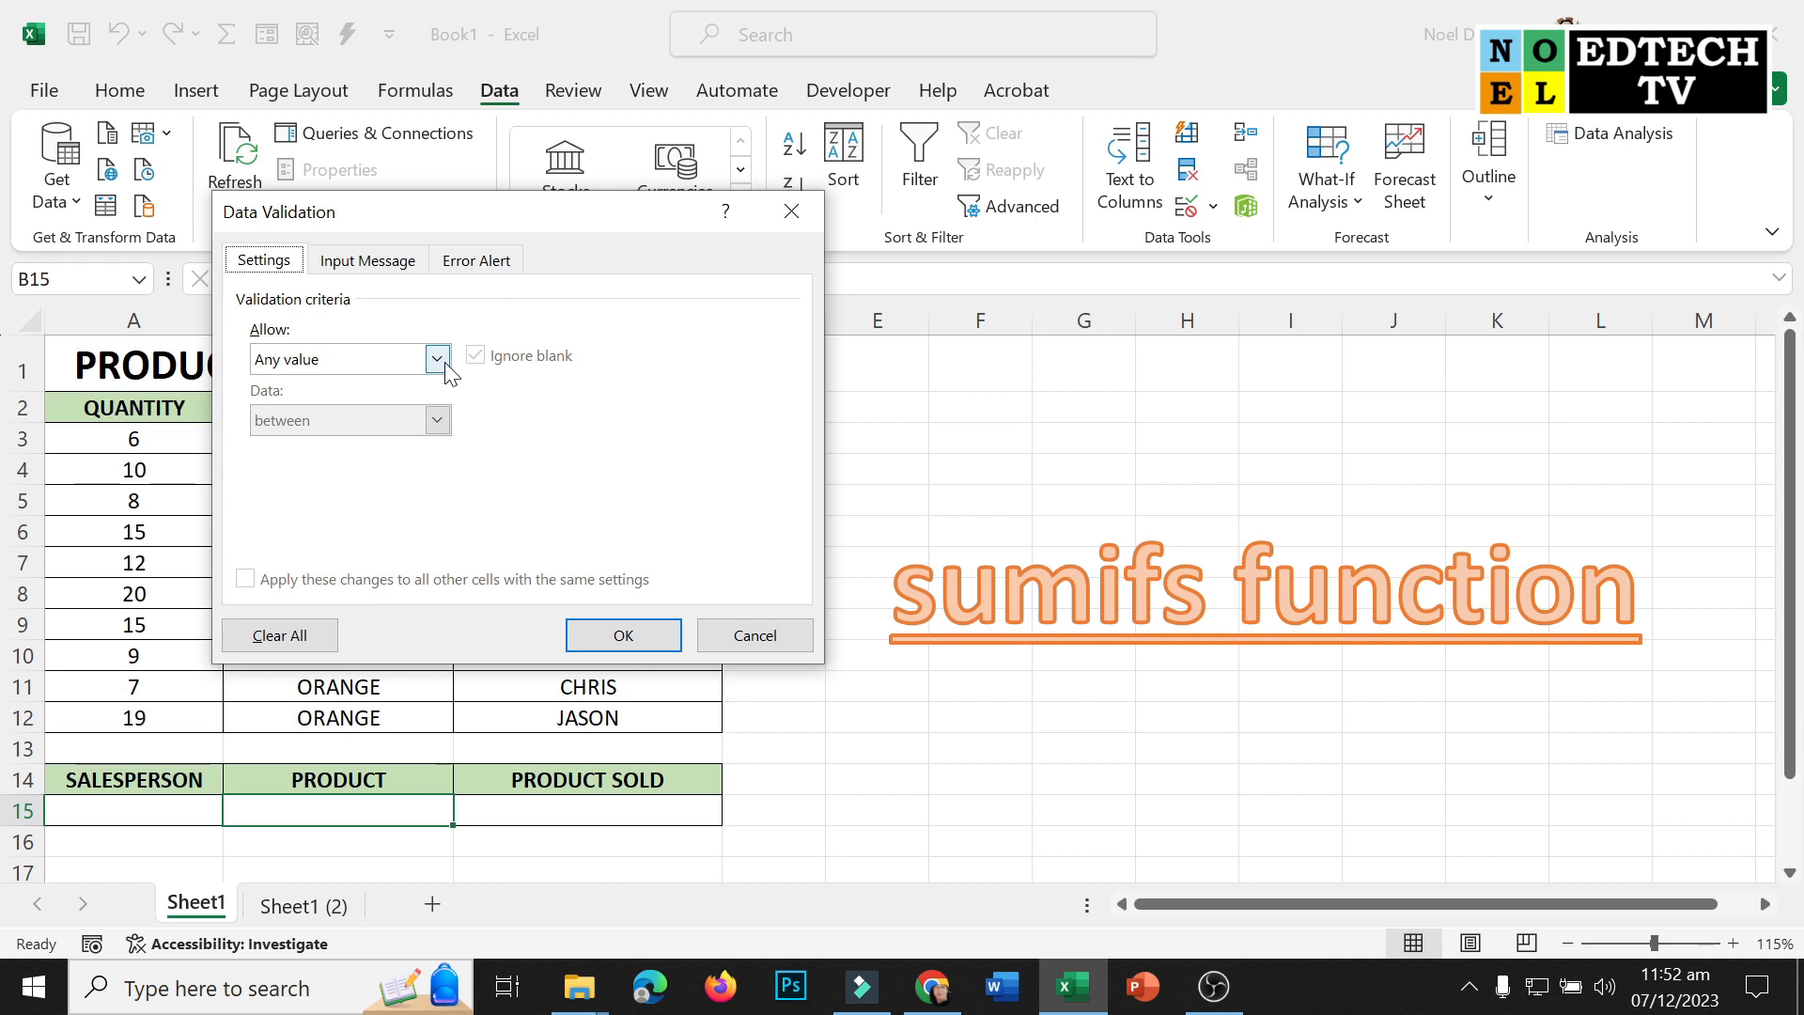
pyautogui.click(444, 366)
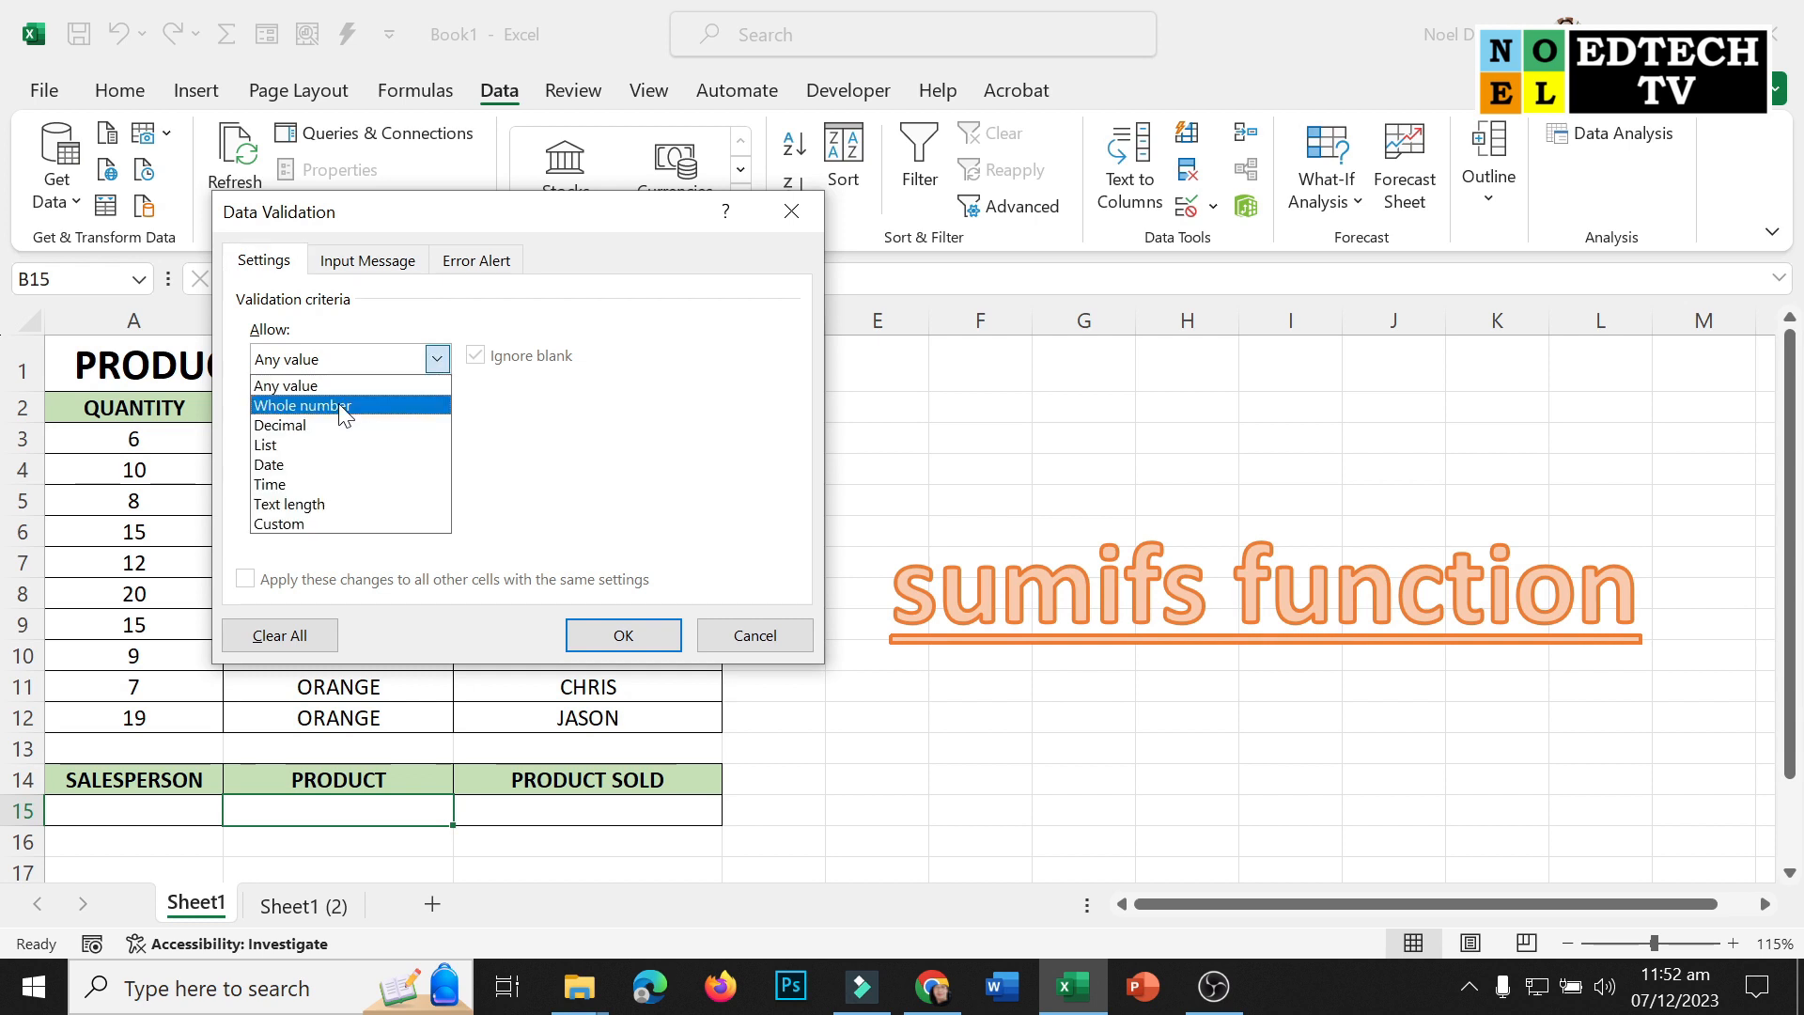
pyautogui.click(284, 447)
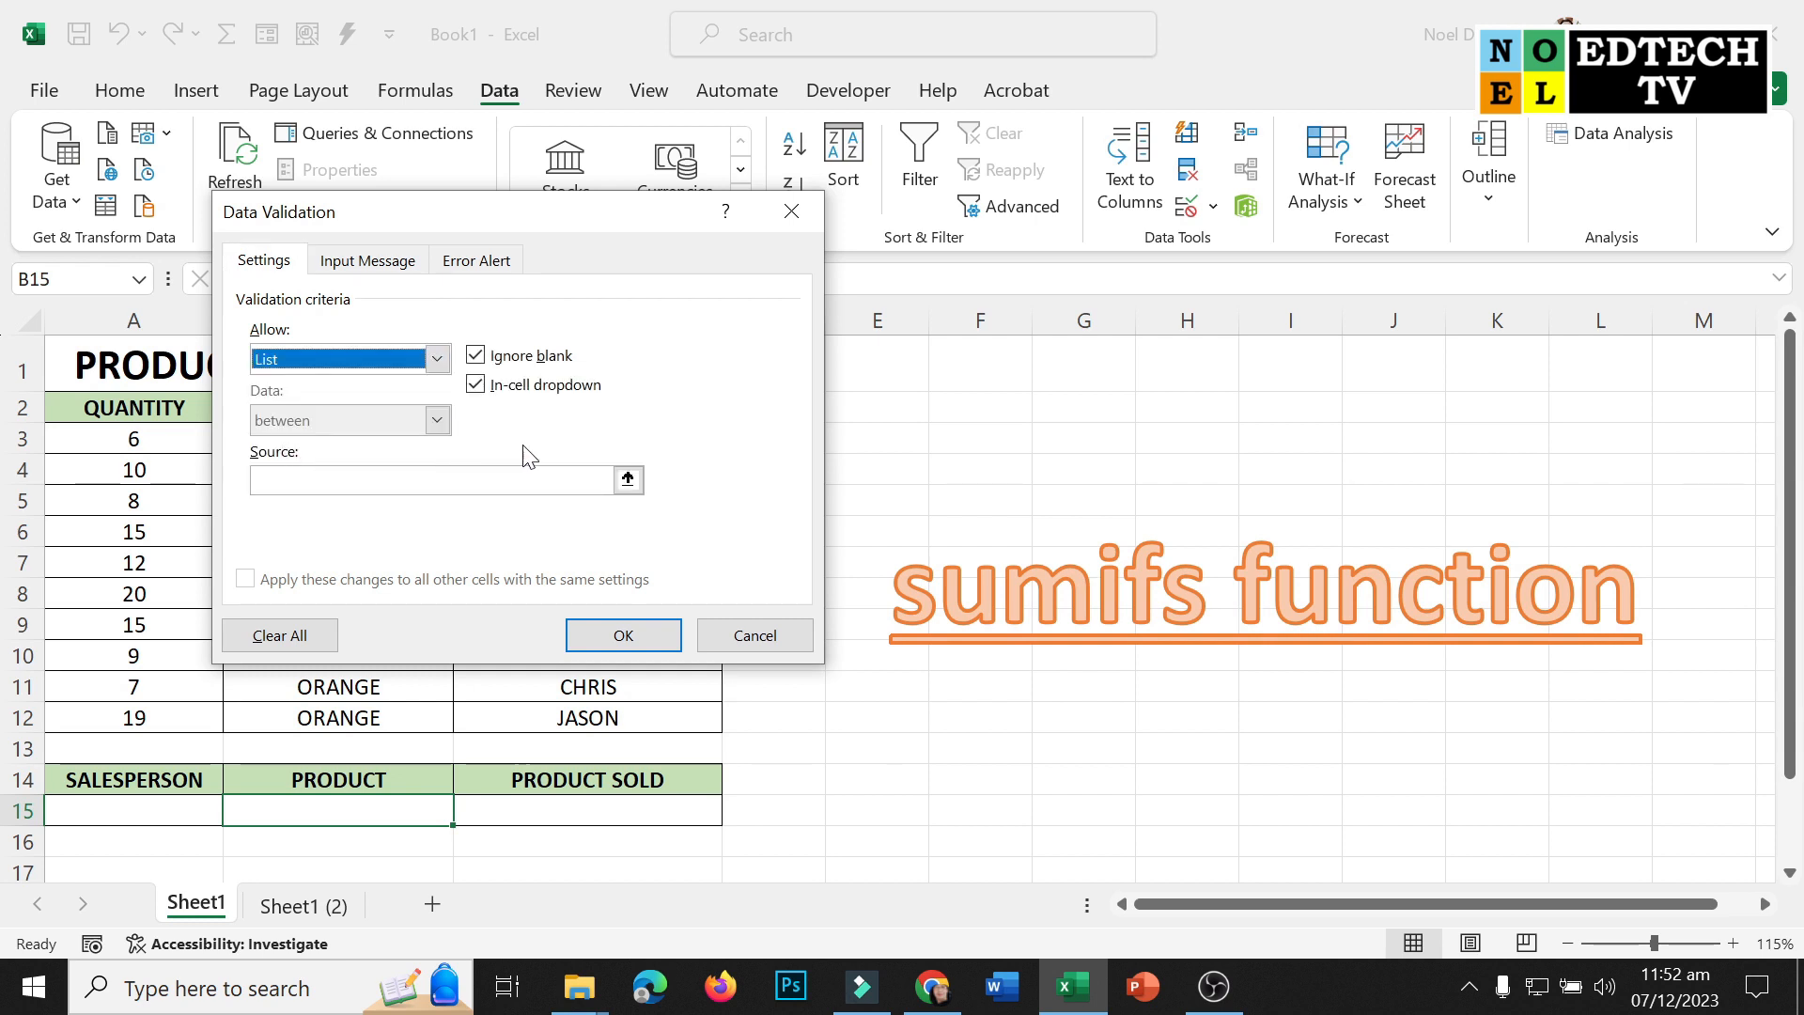
pyautogui.click(628, 476)
pyautogui.moveTo(367, 438); pyautogui.dragTo(346, 720)
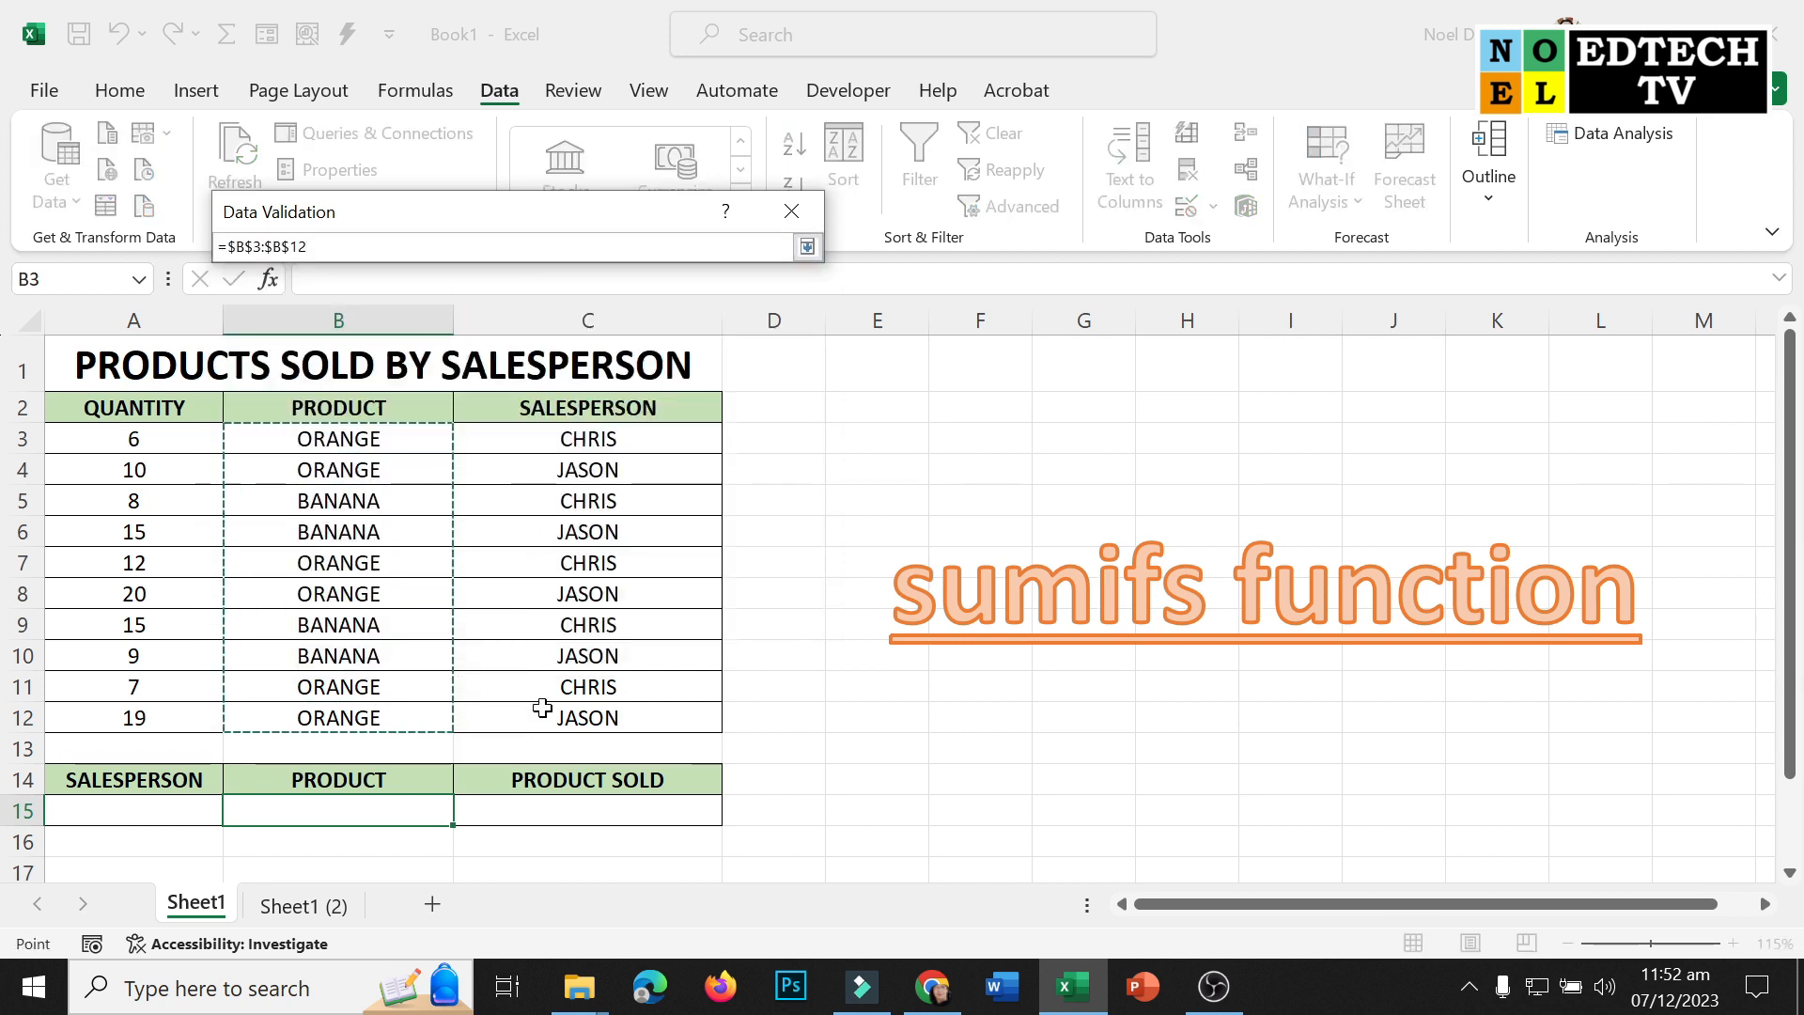
pyautogui.press('Return')
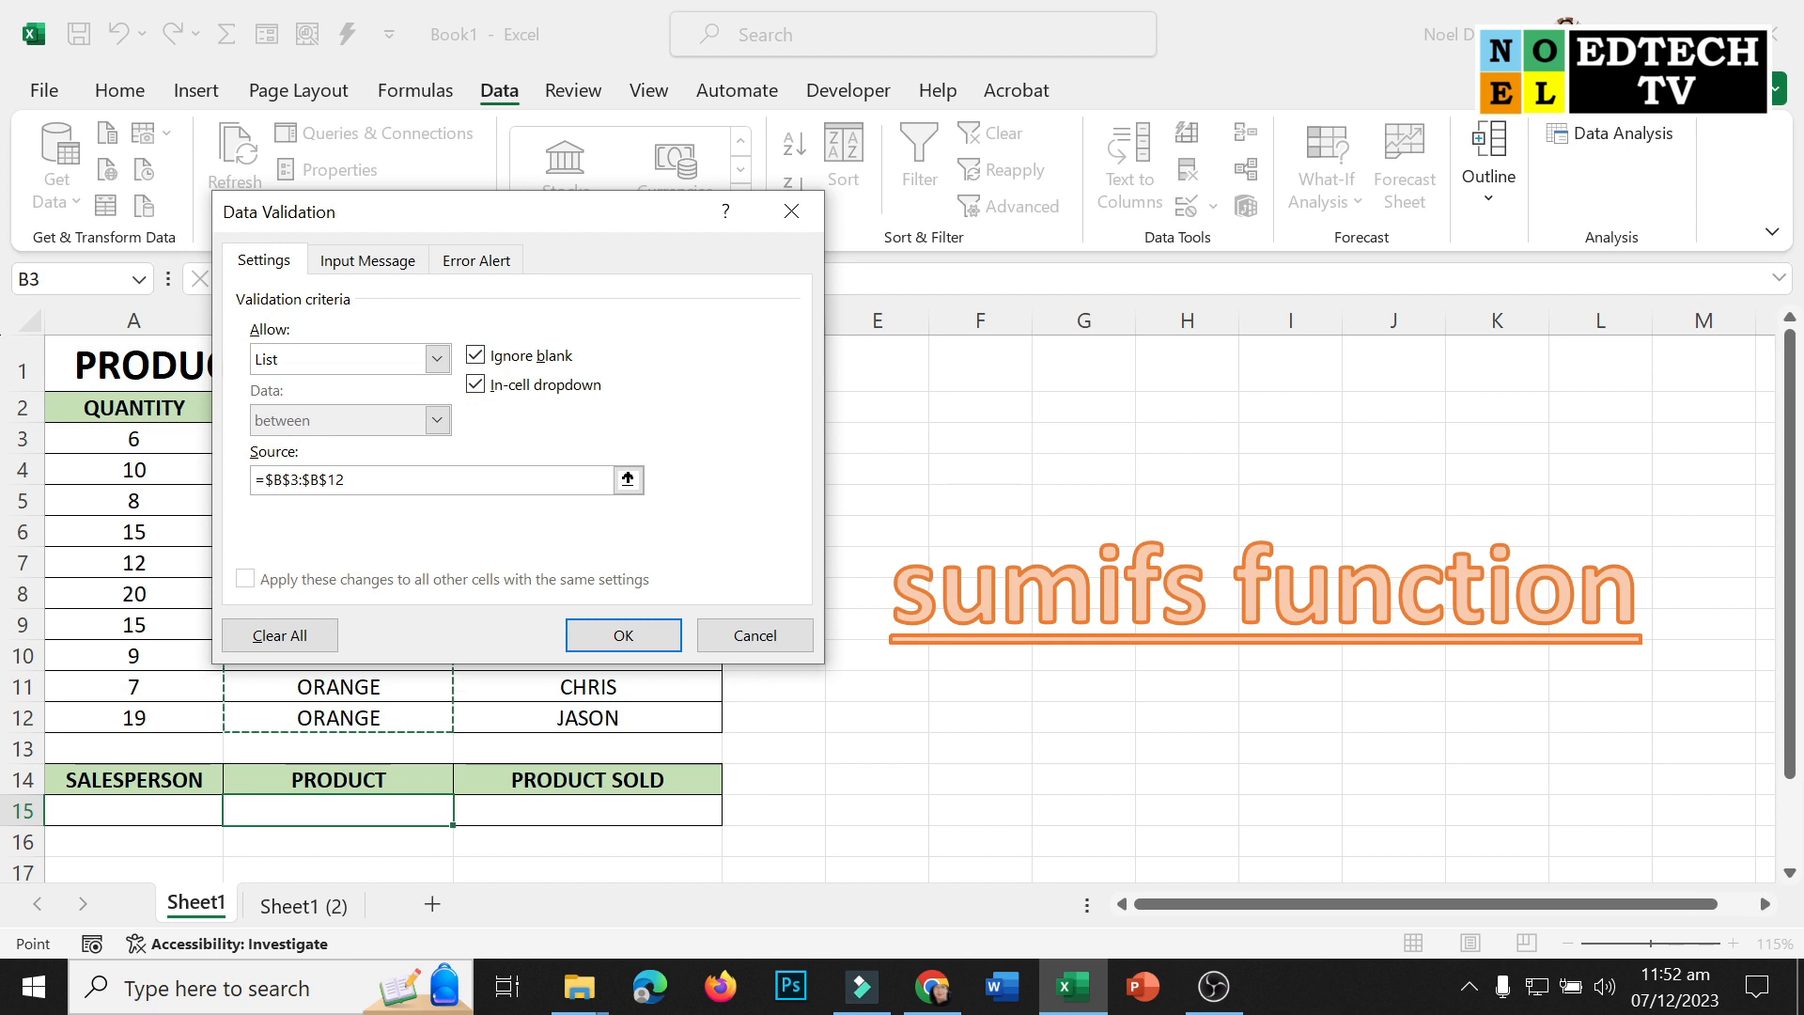
pyautogui.click(602, 639)
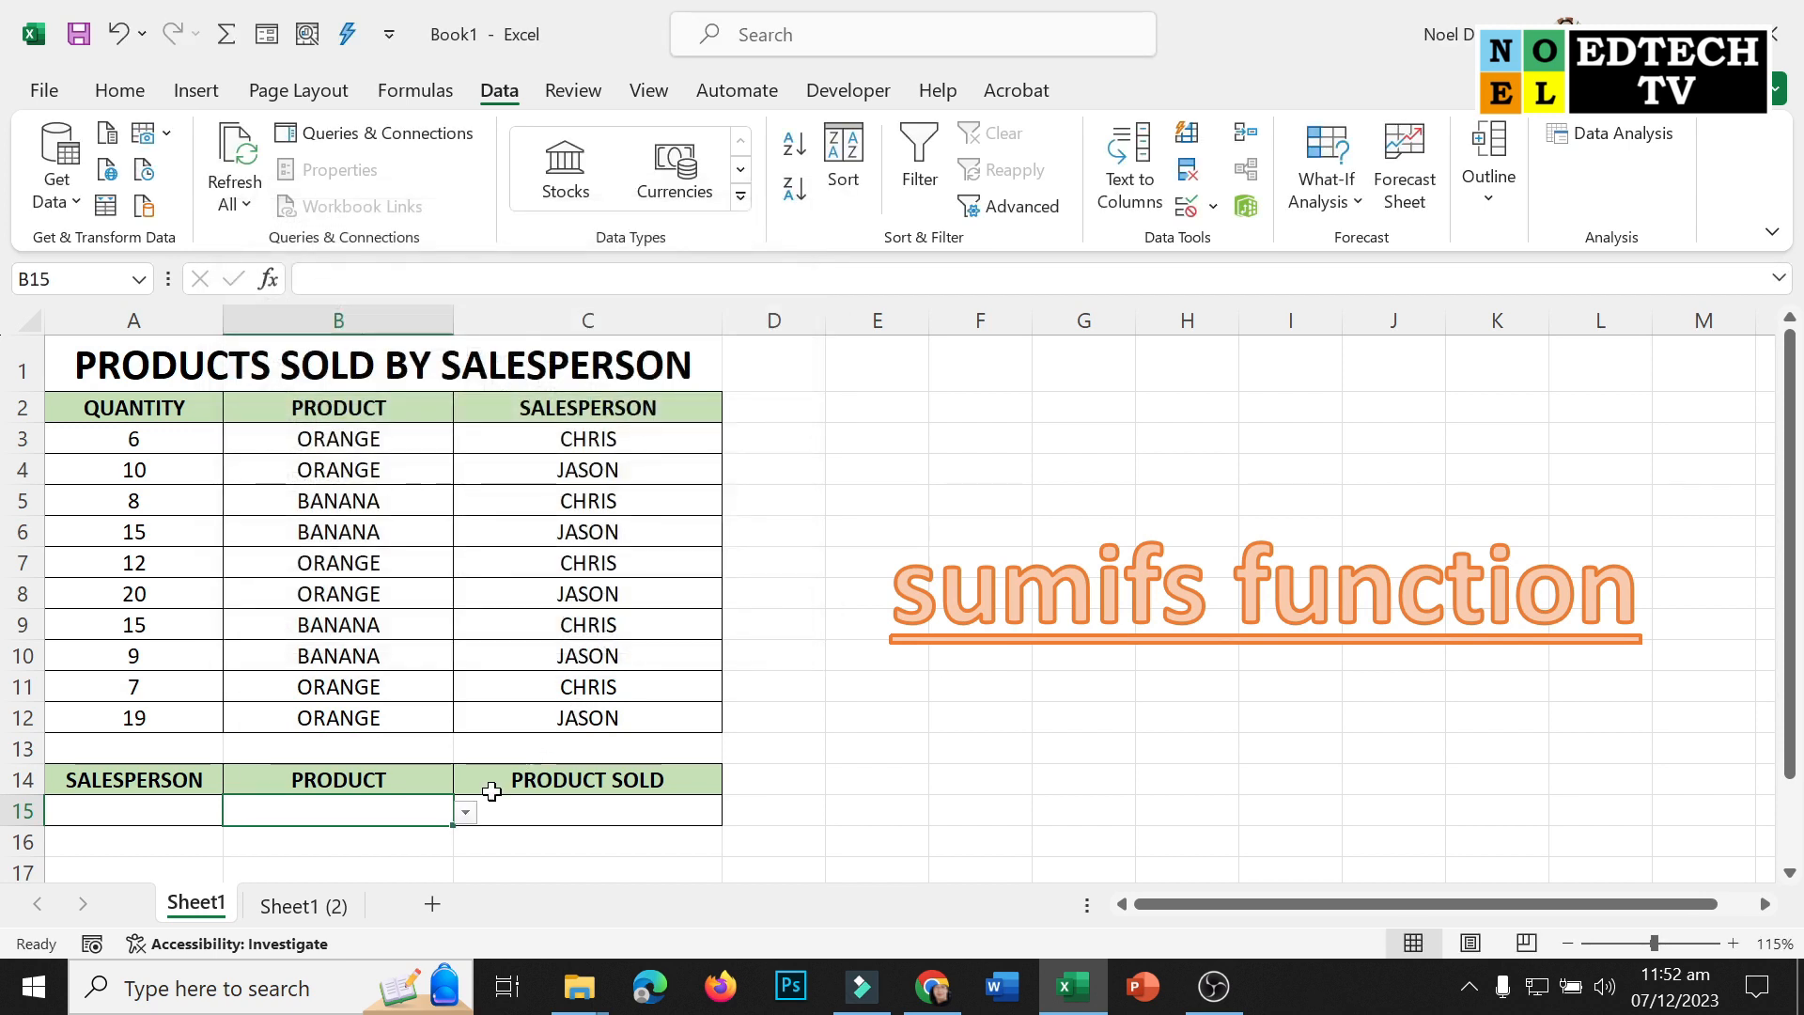
pyautogui.click(467, 814)
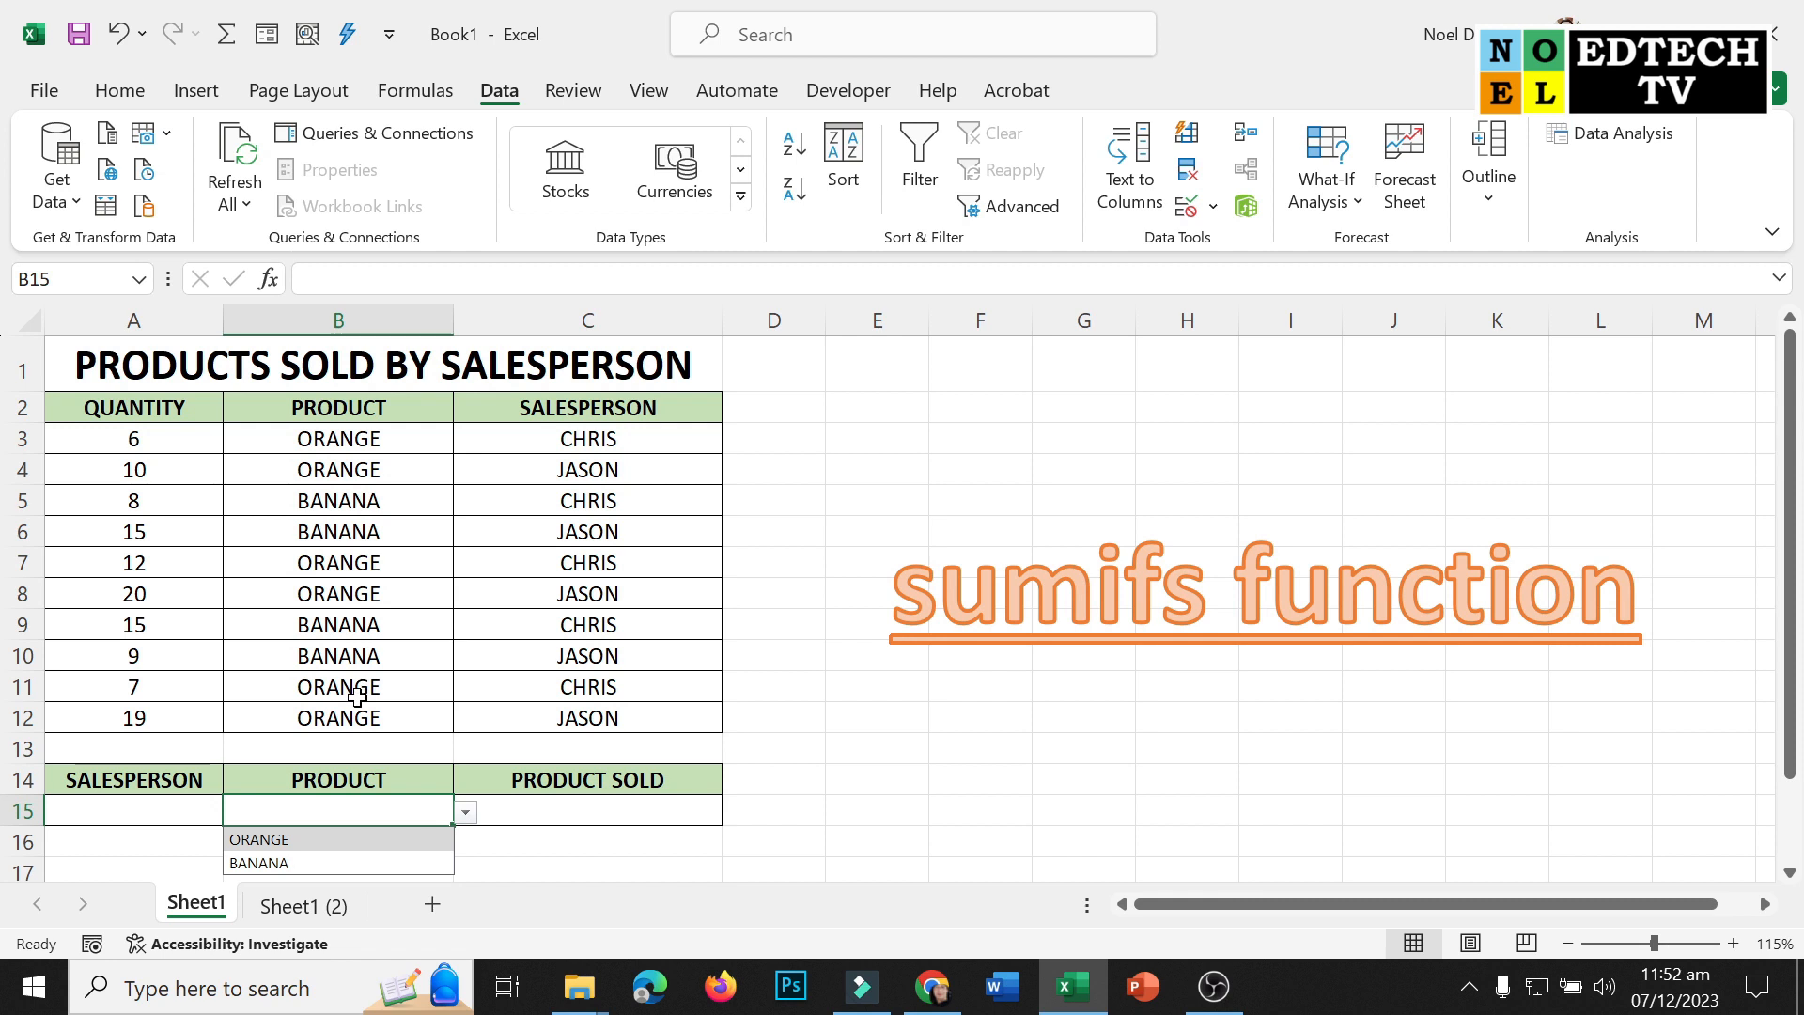
pyautogui.click(1006, 832)
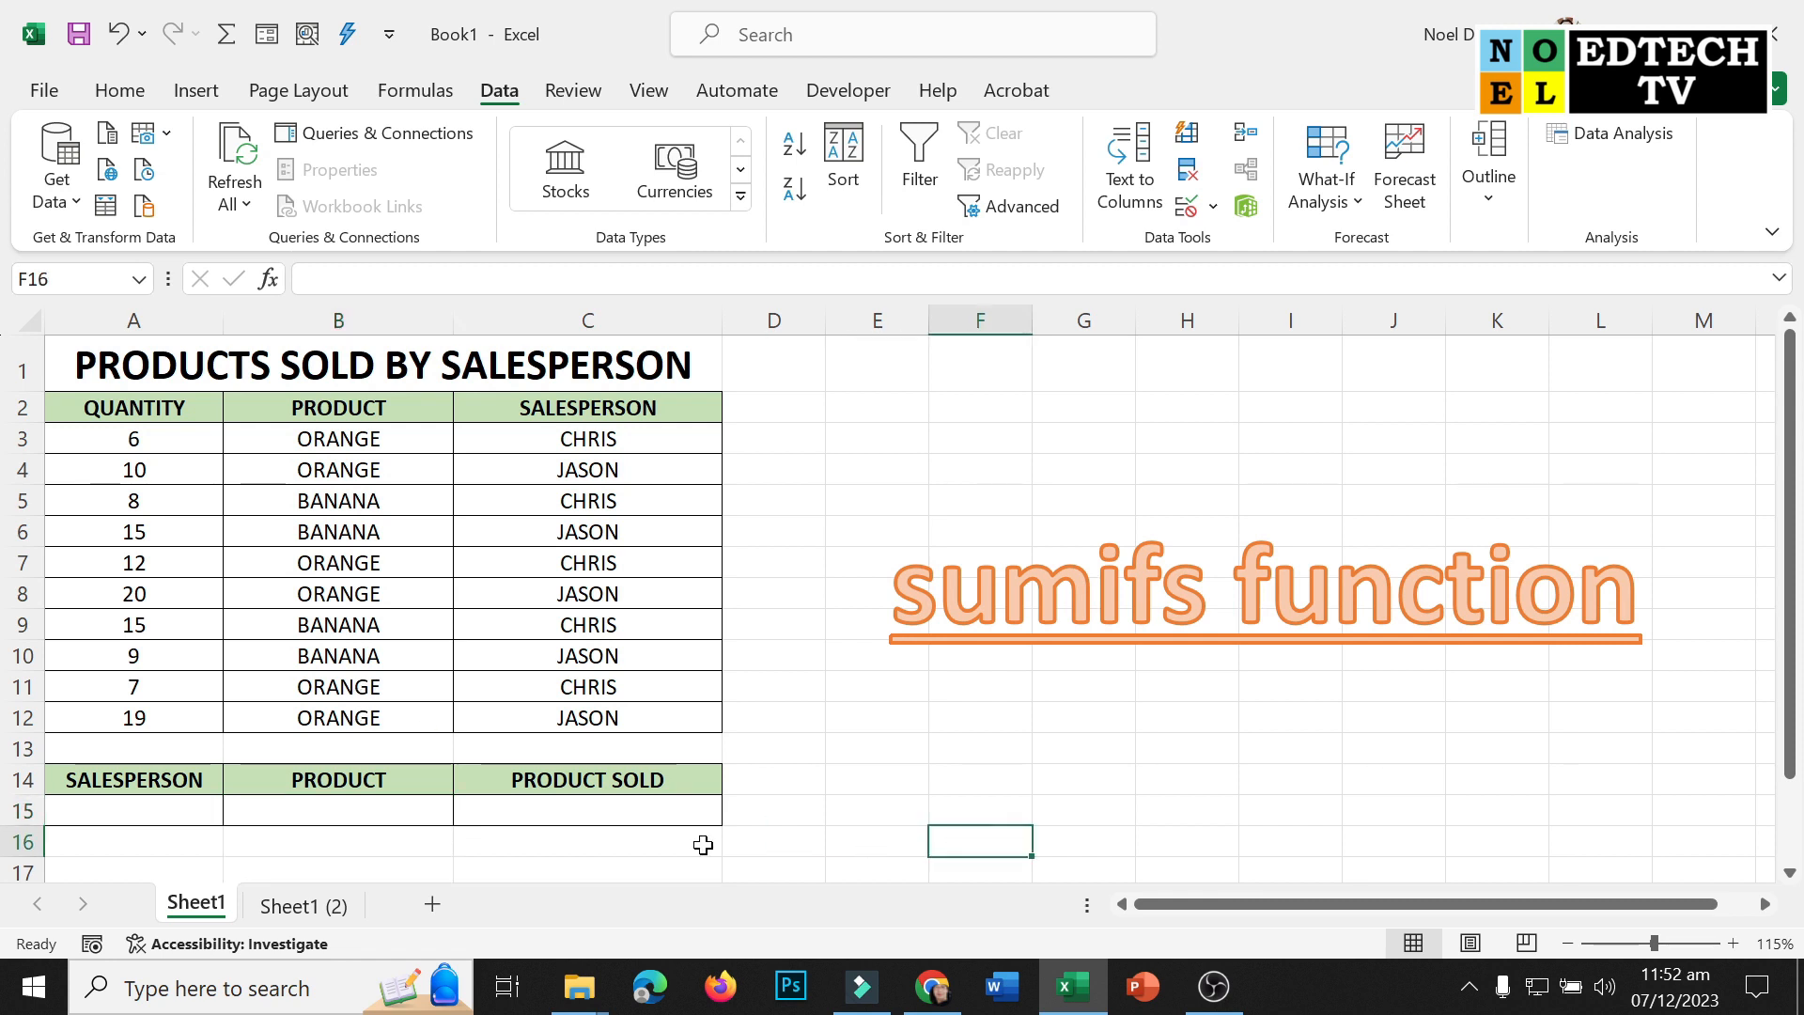
# Switch to Sheet1 (2), choose the second listed salesperson in A15 and ORANGE as the product in B15
pyautogui.click(600, 816)
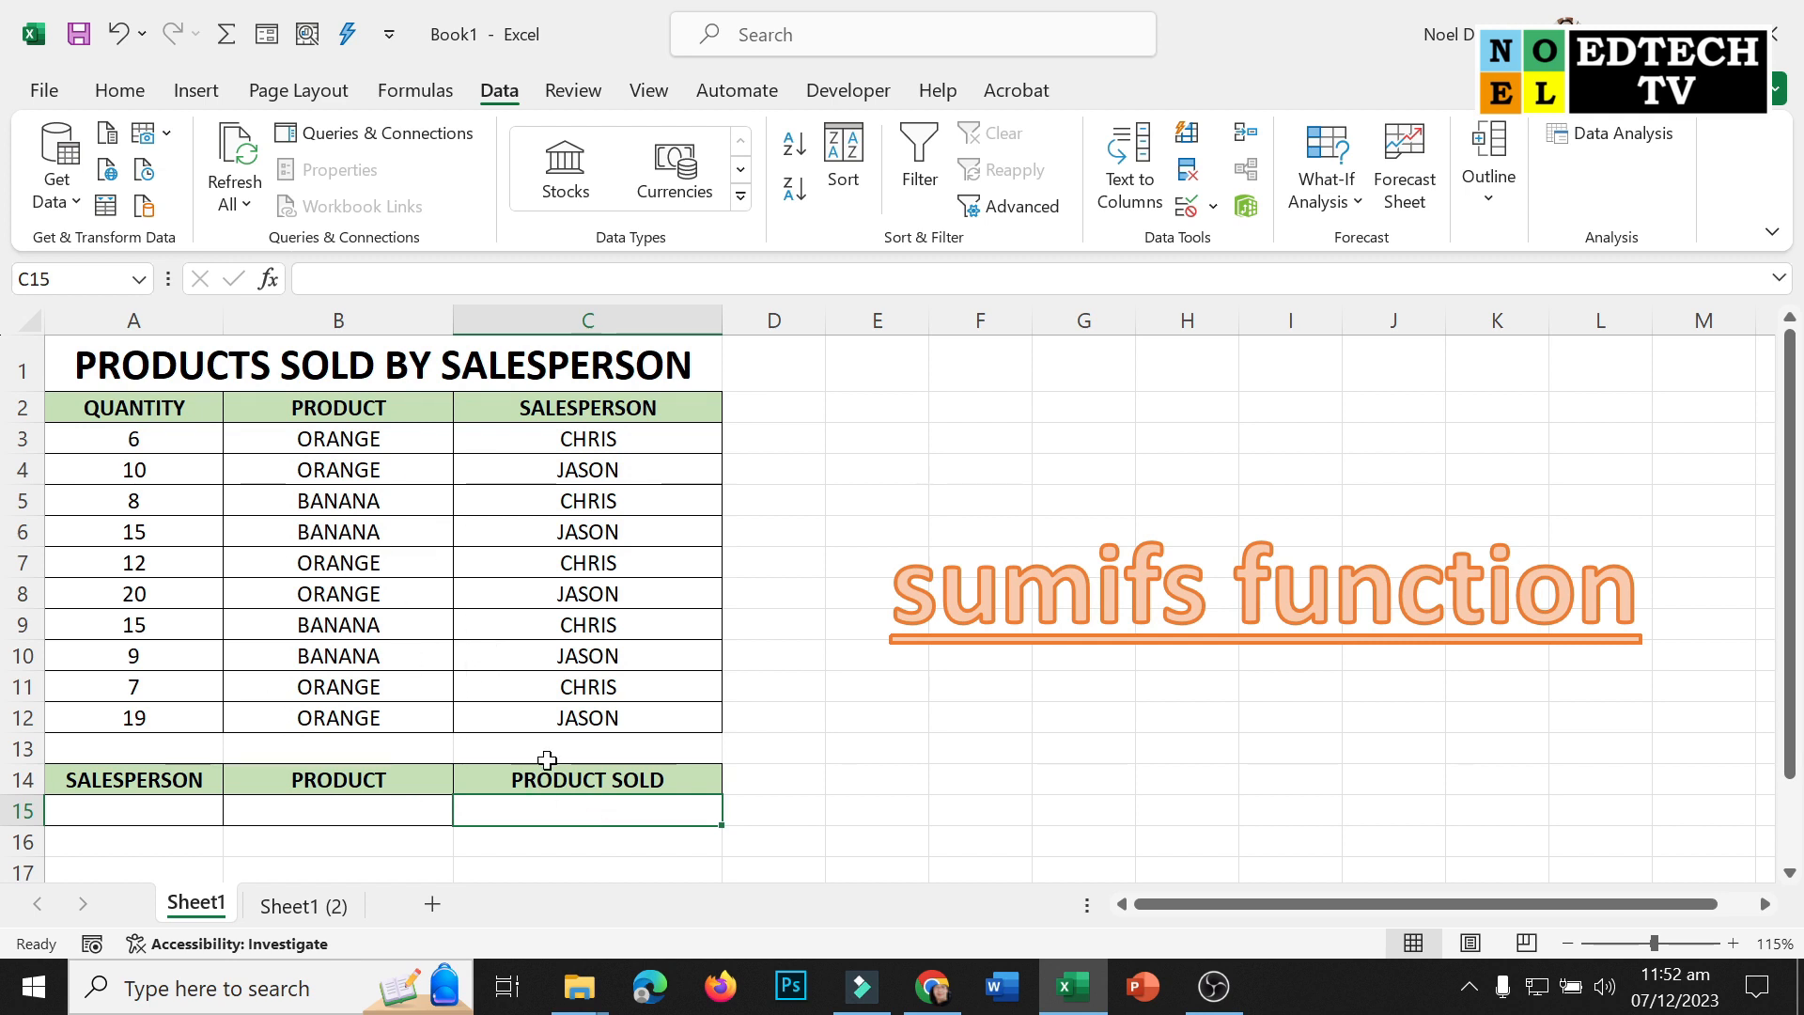
pyautogui.click(310, 907)
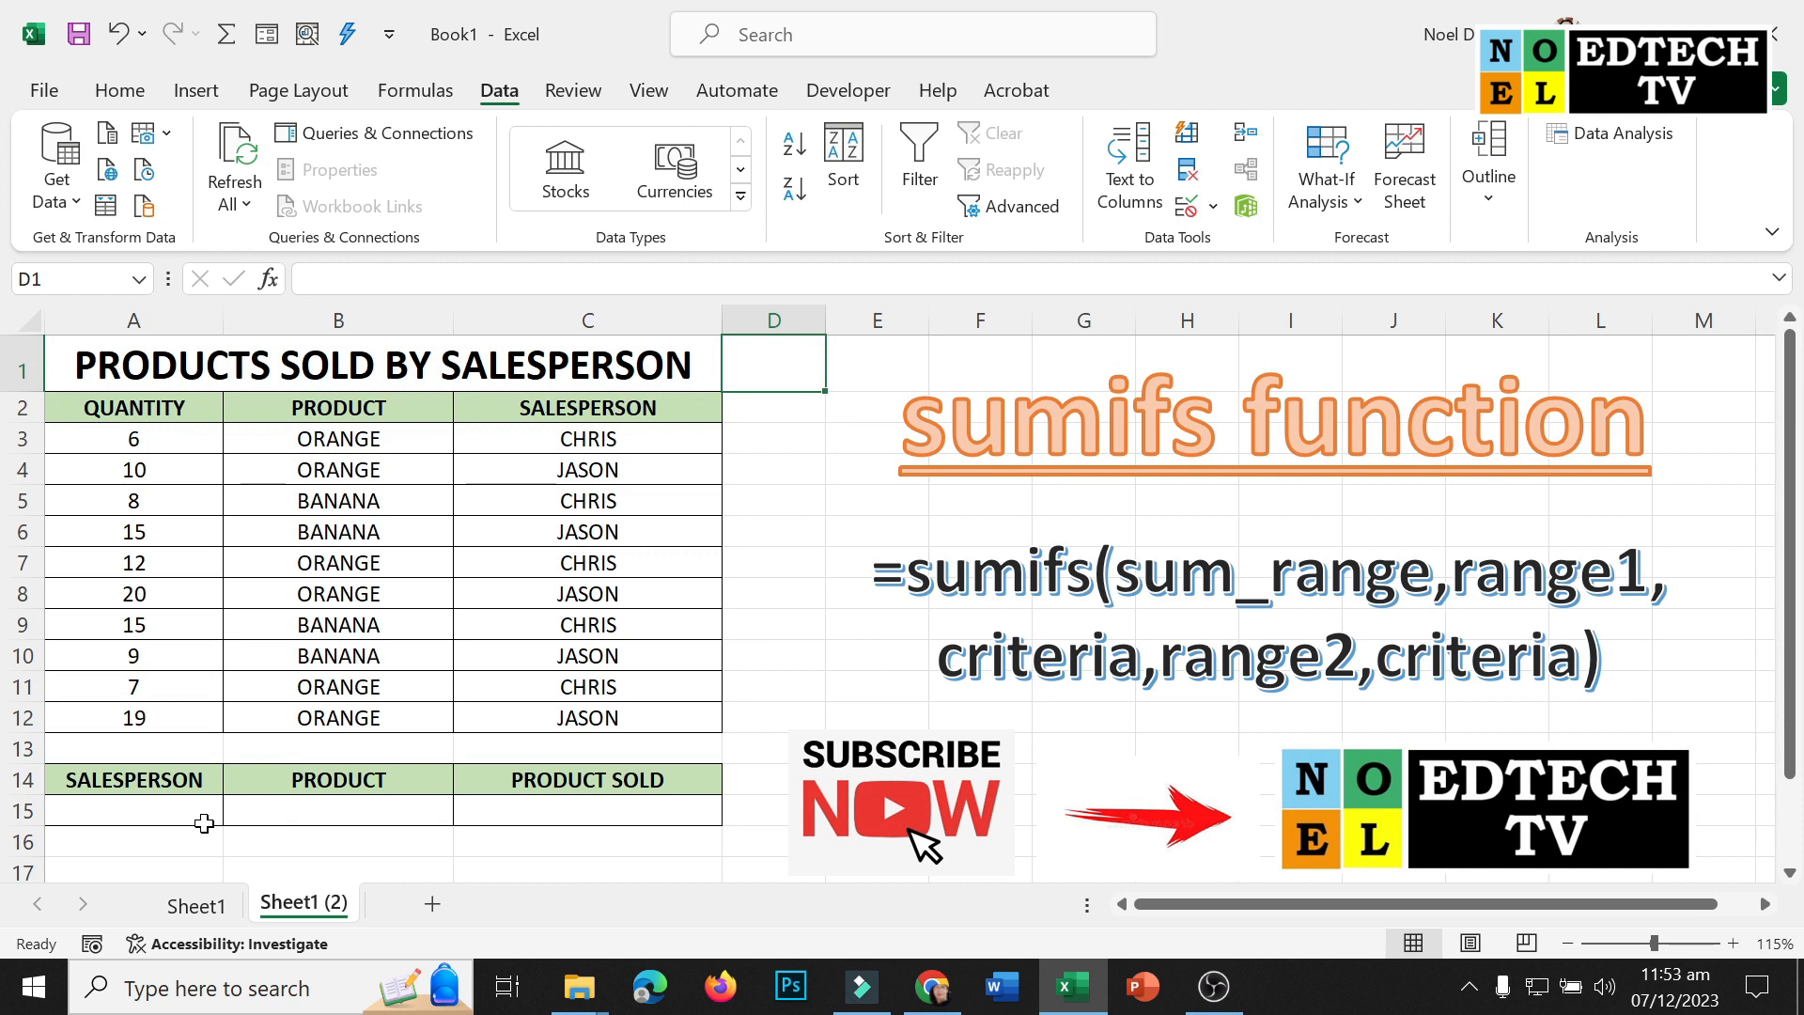
pyautogui.click(204, 824)
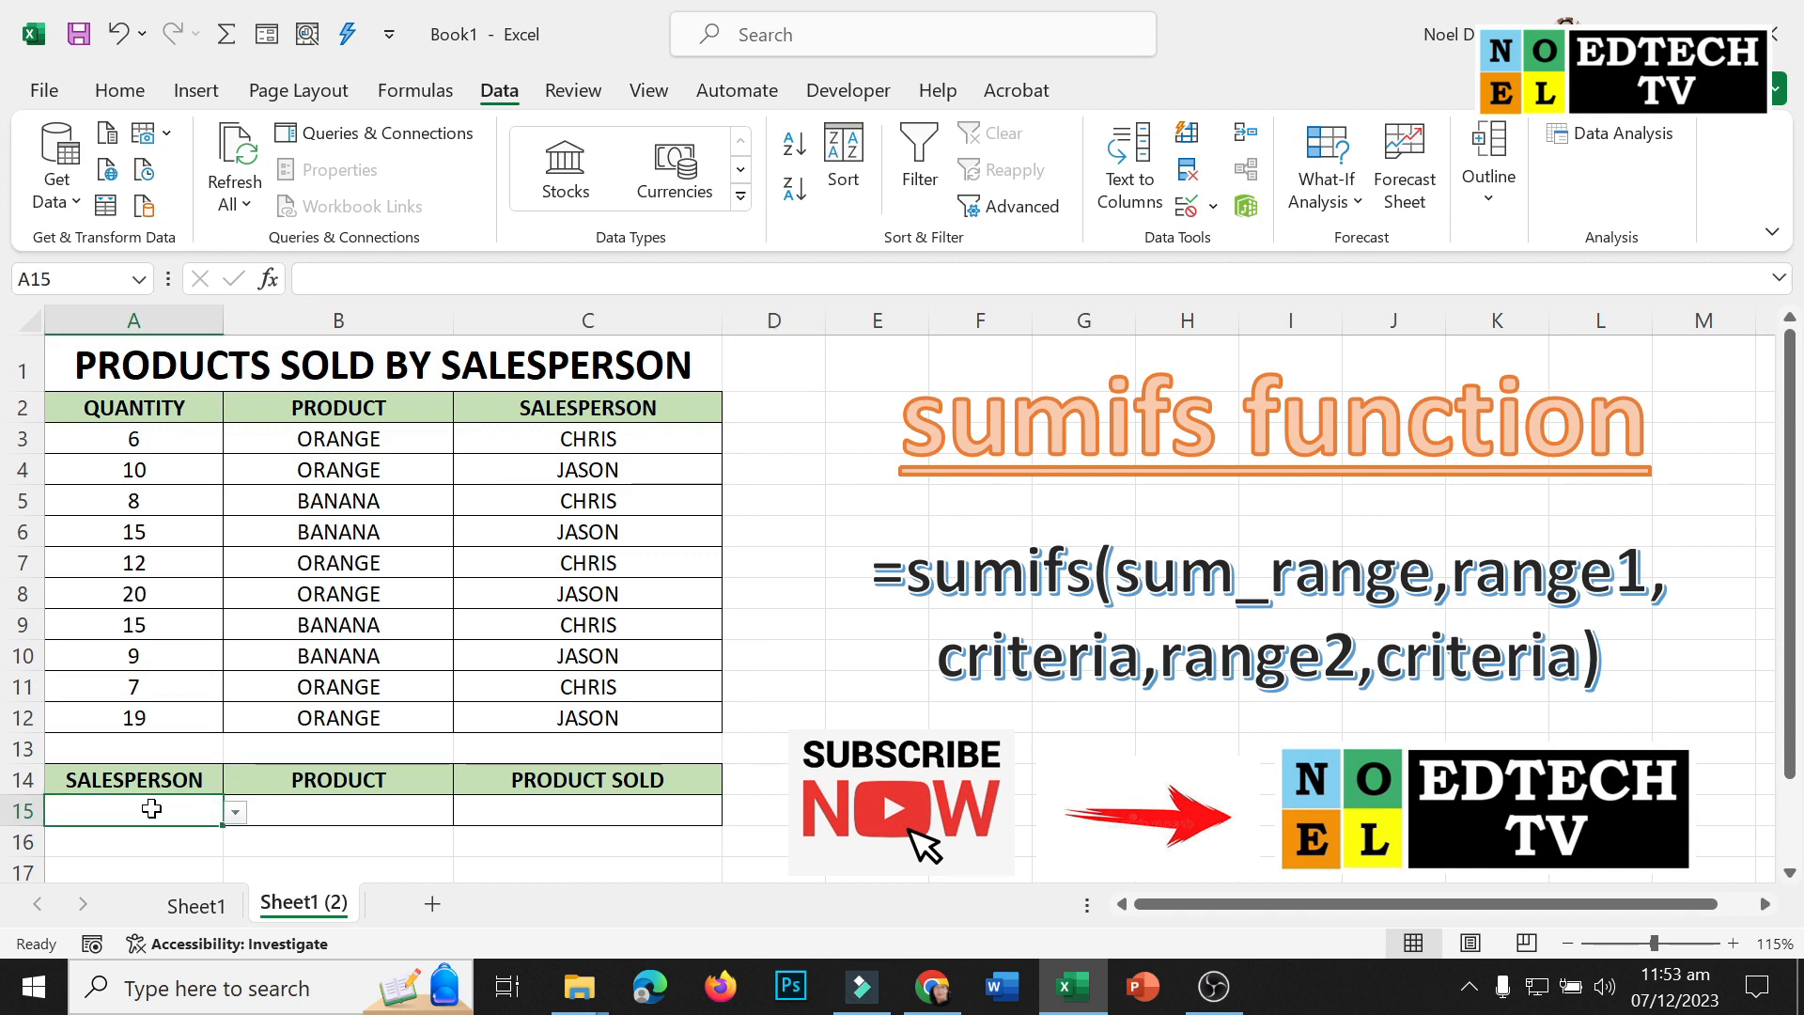
pyautogui.click(235, 813)
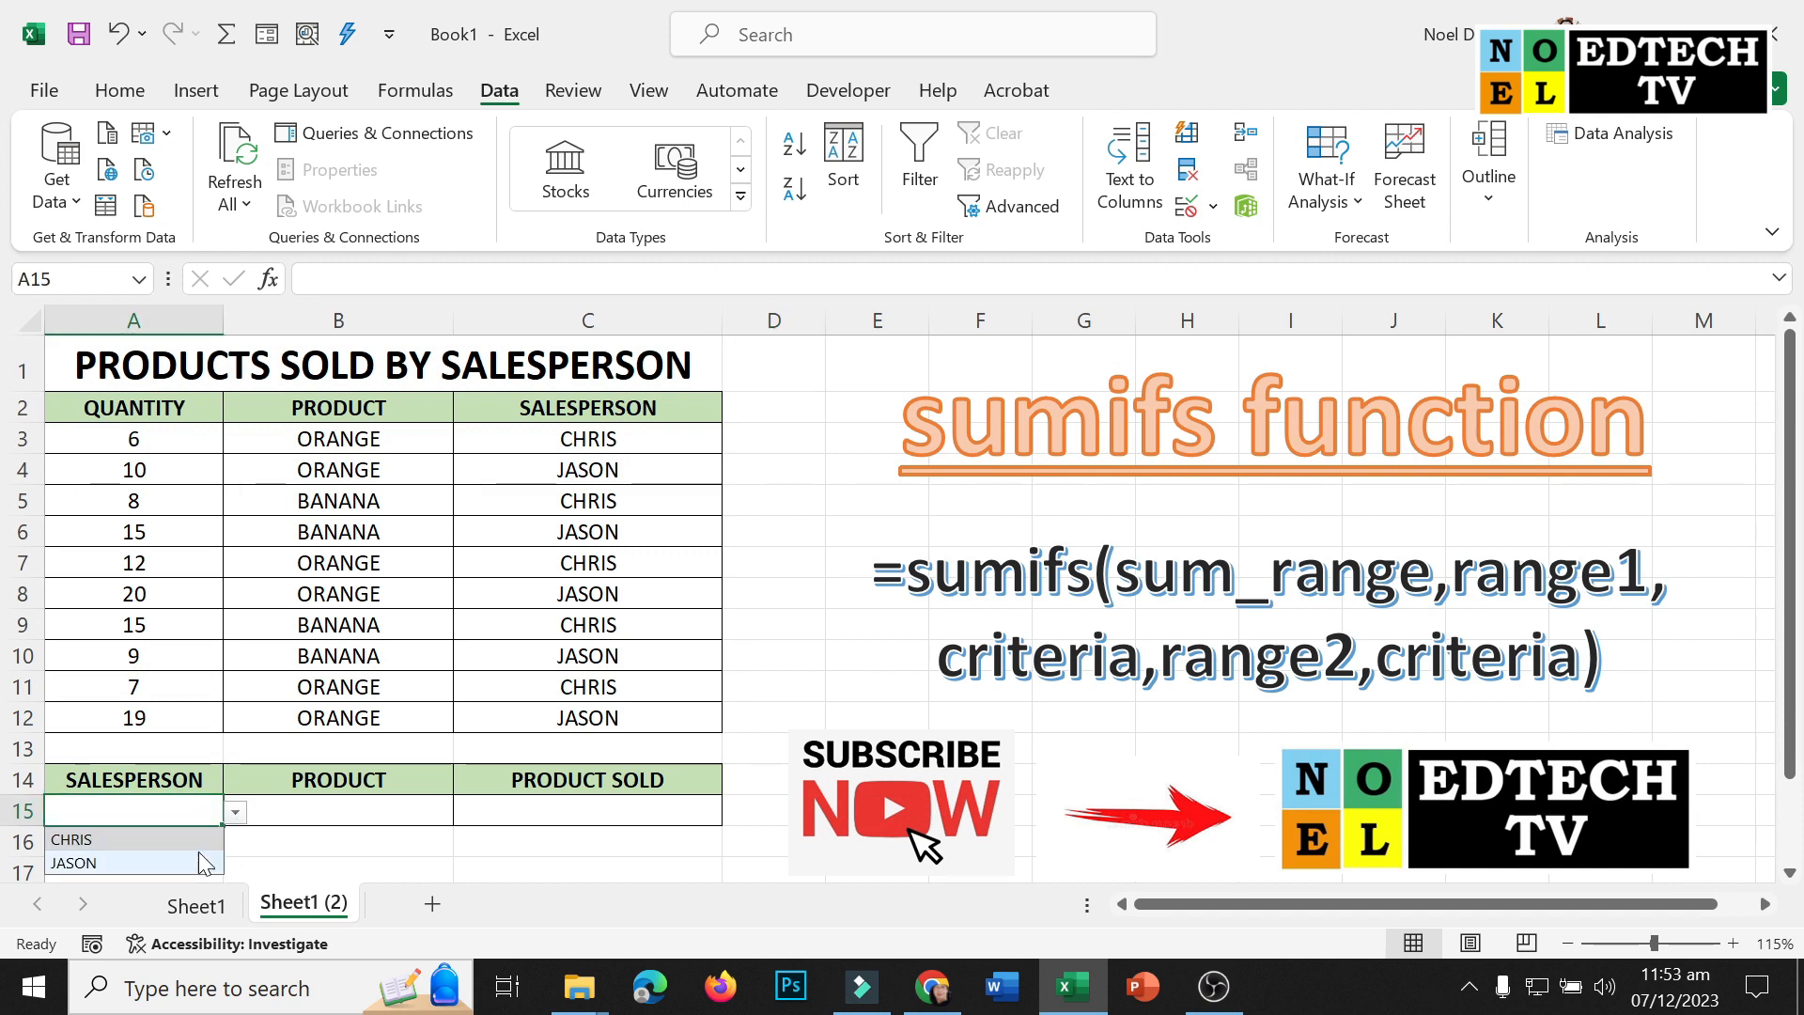
pyautogui.click(143, 864)
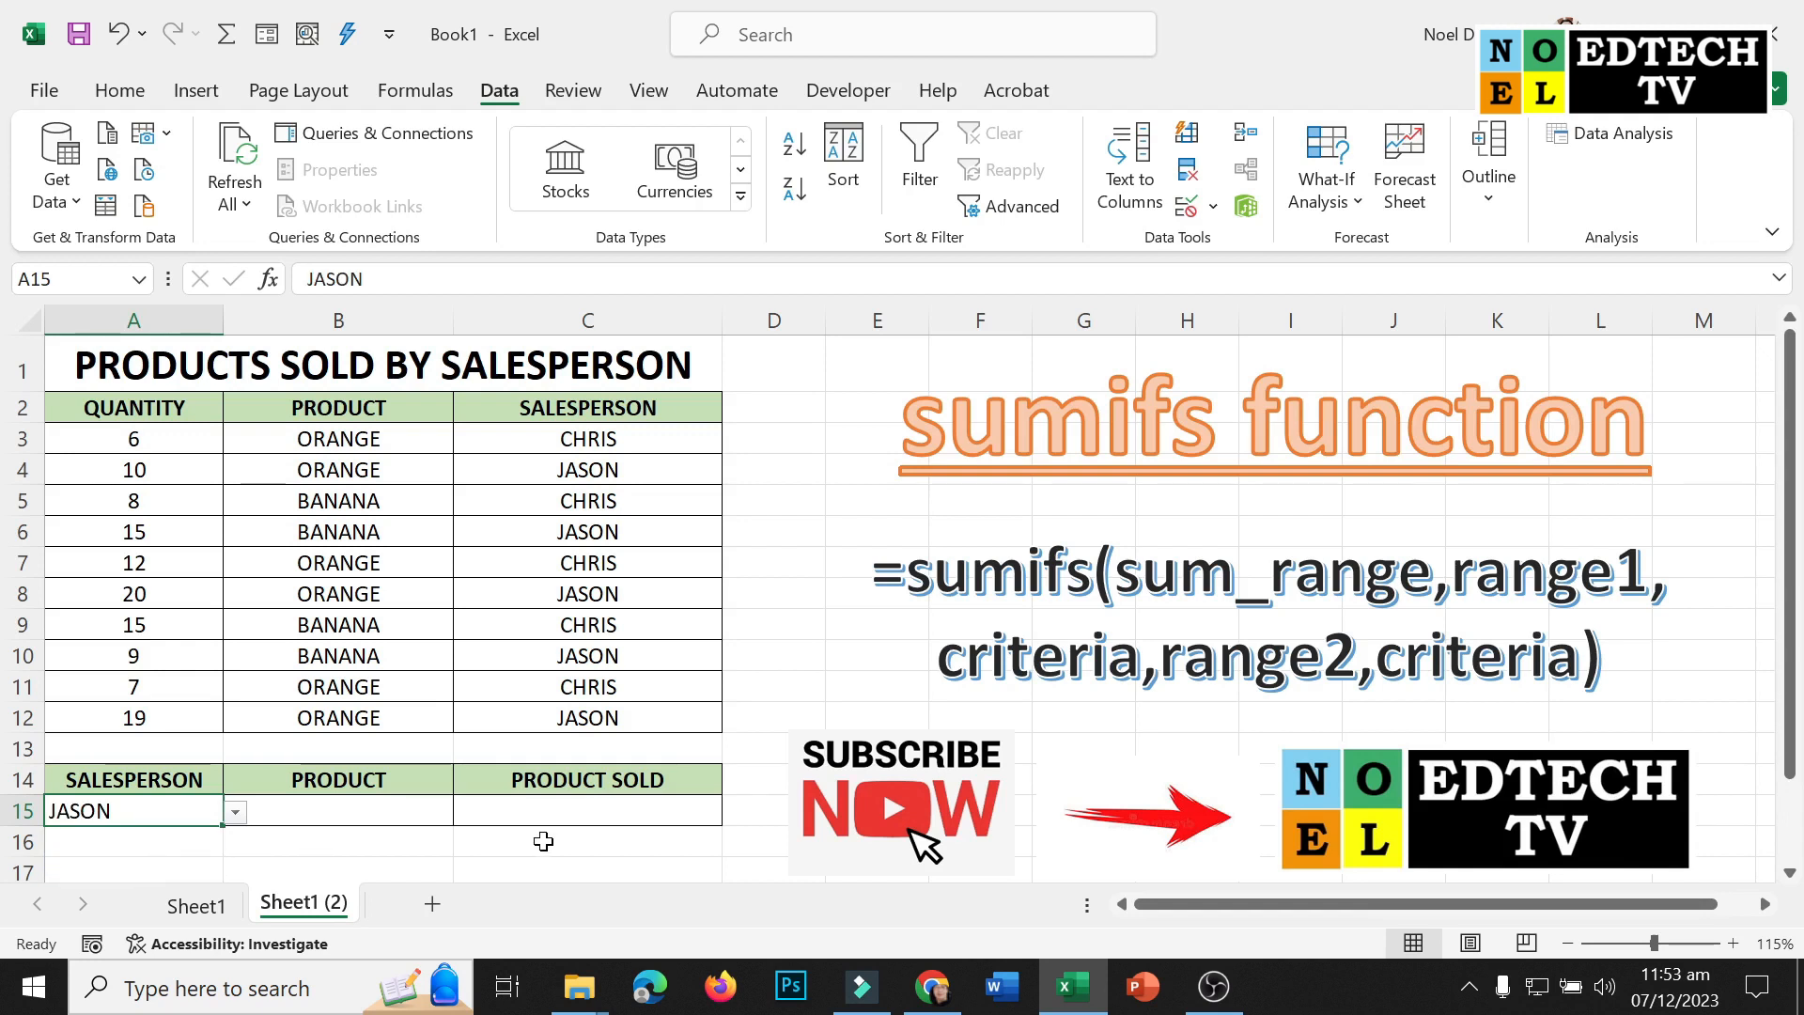
pyautogui.click(406, 806)
pyautogui.click(465, 813)
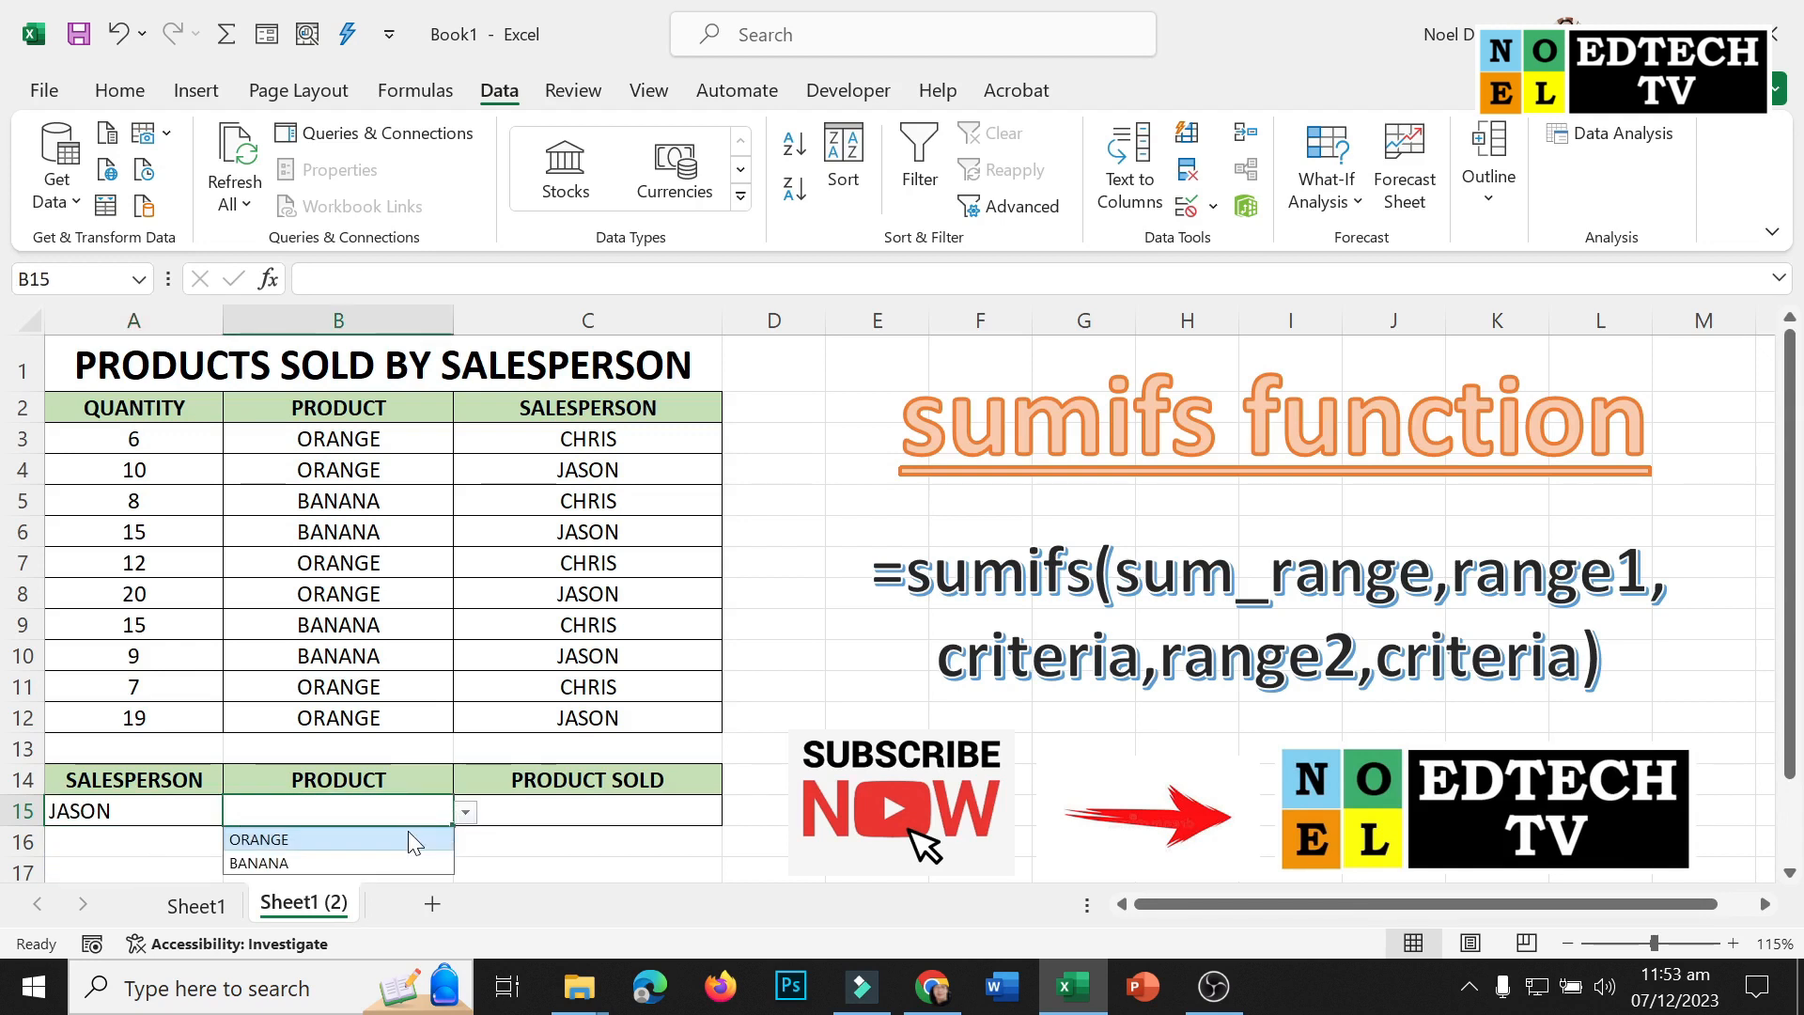
pyautogui.click(381, 841)
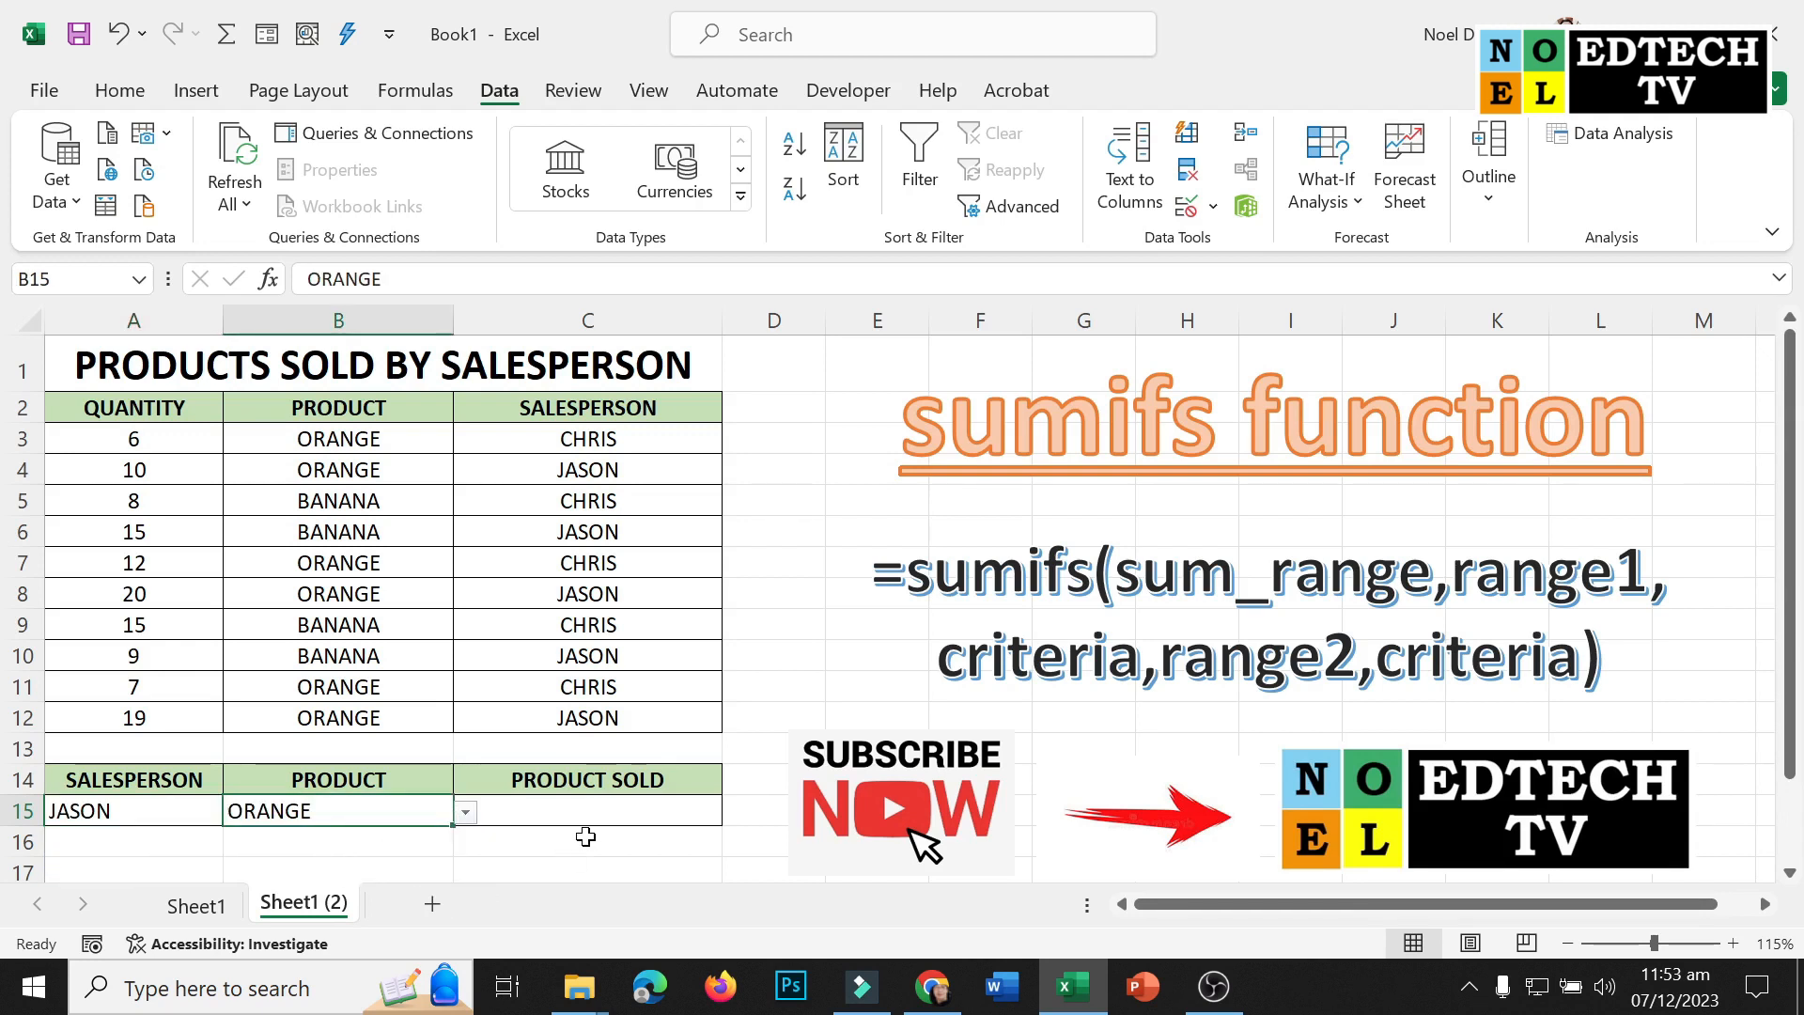
# Start a SUMIFS formula in the PRODUCT SOLD cell C15 with the quantities A3:A12 as the sum range
pyautogui.click(615, 821)
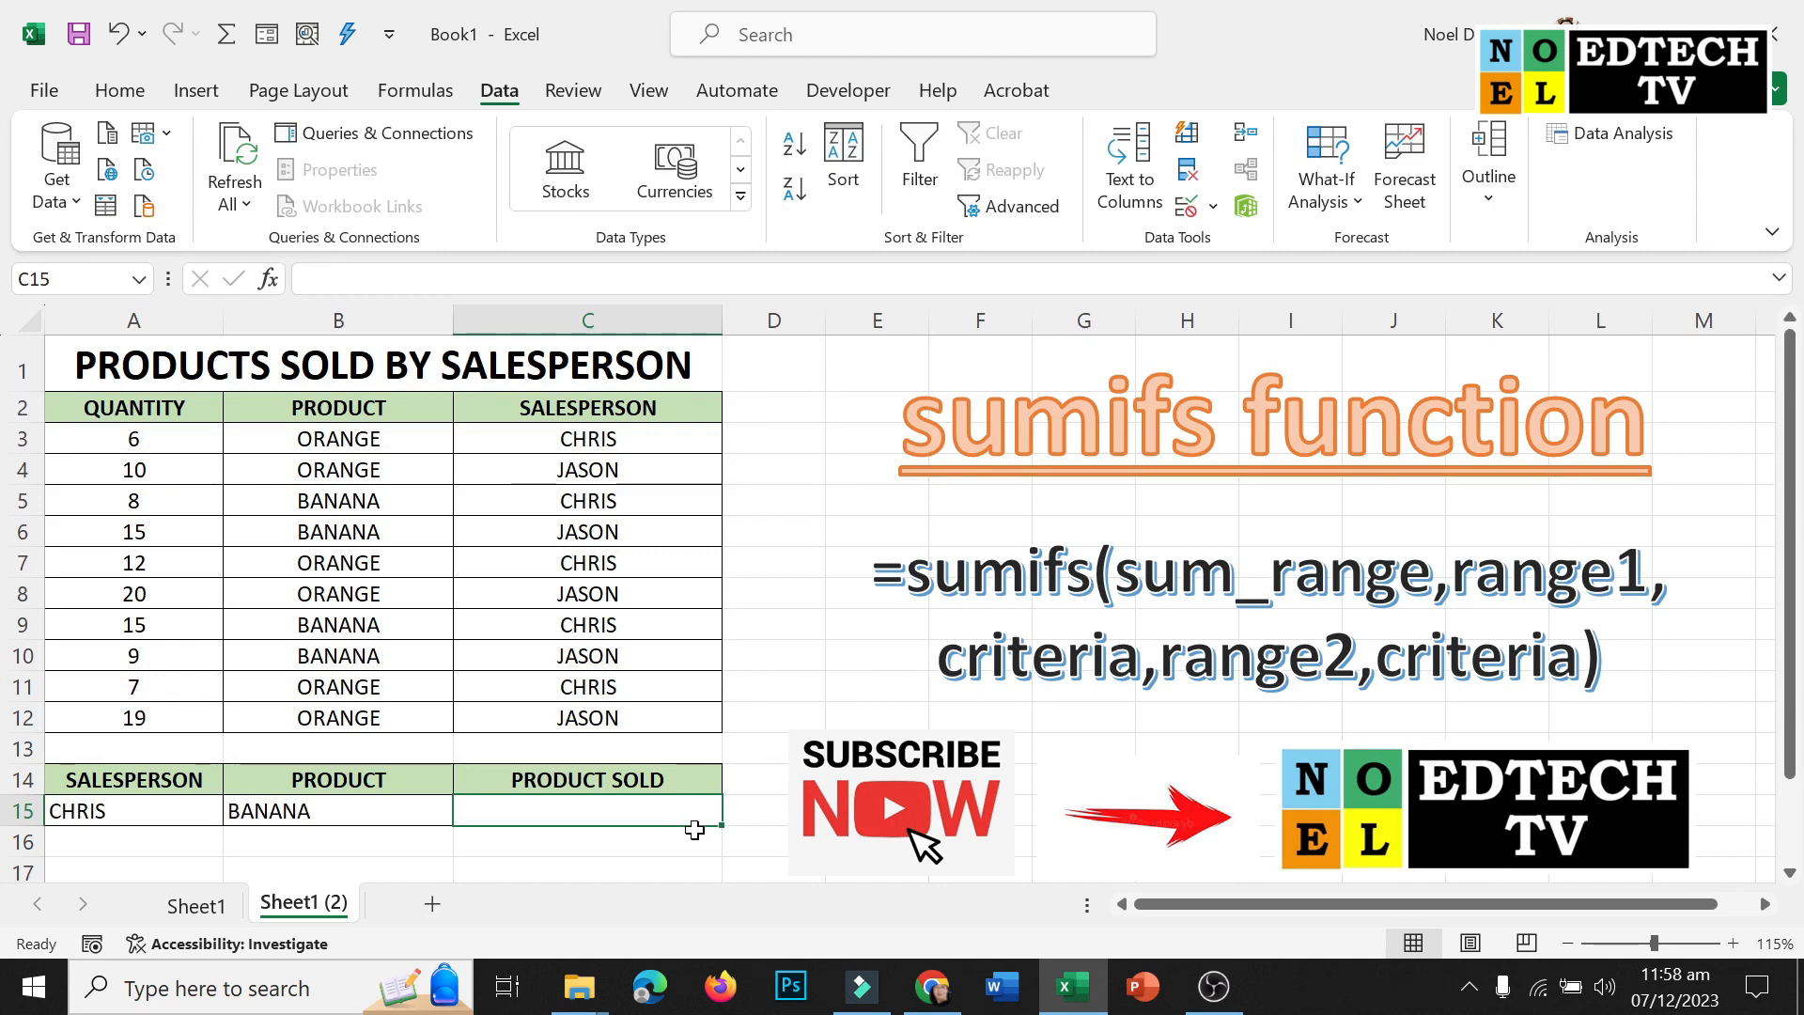
pyautogui.write('=')
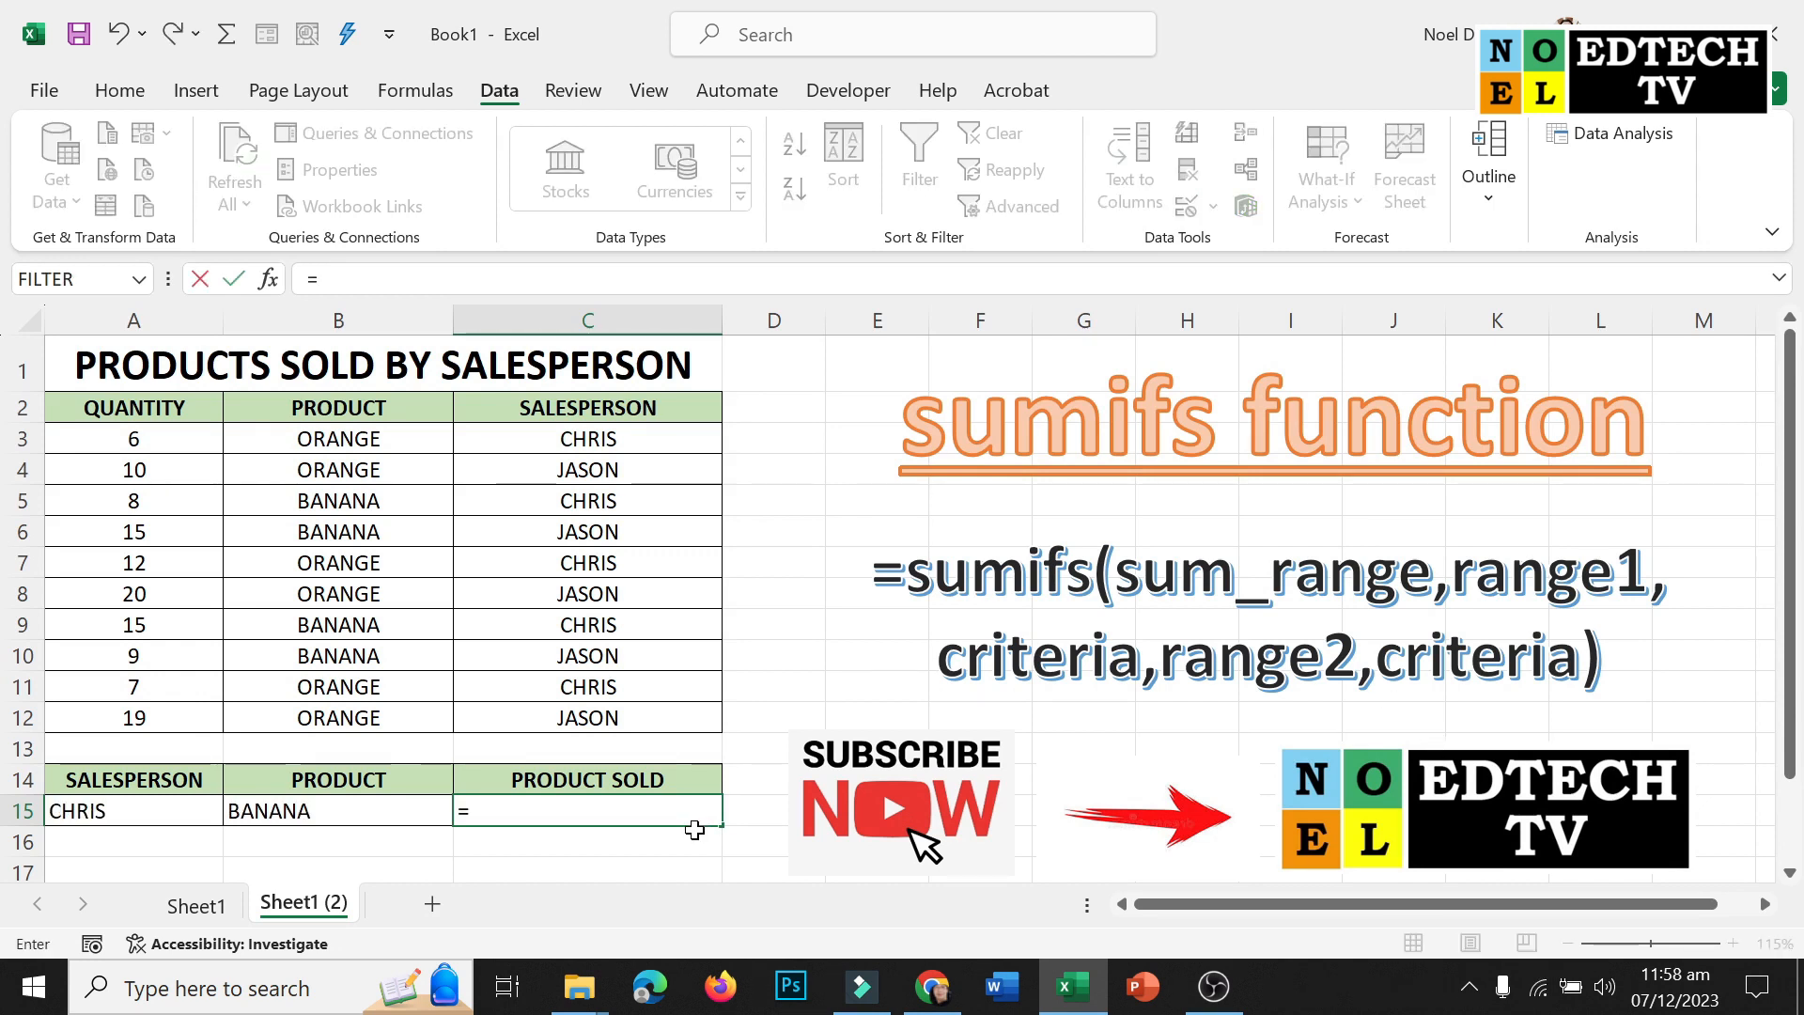
pyautogui.write('S')
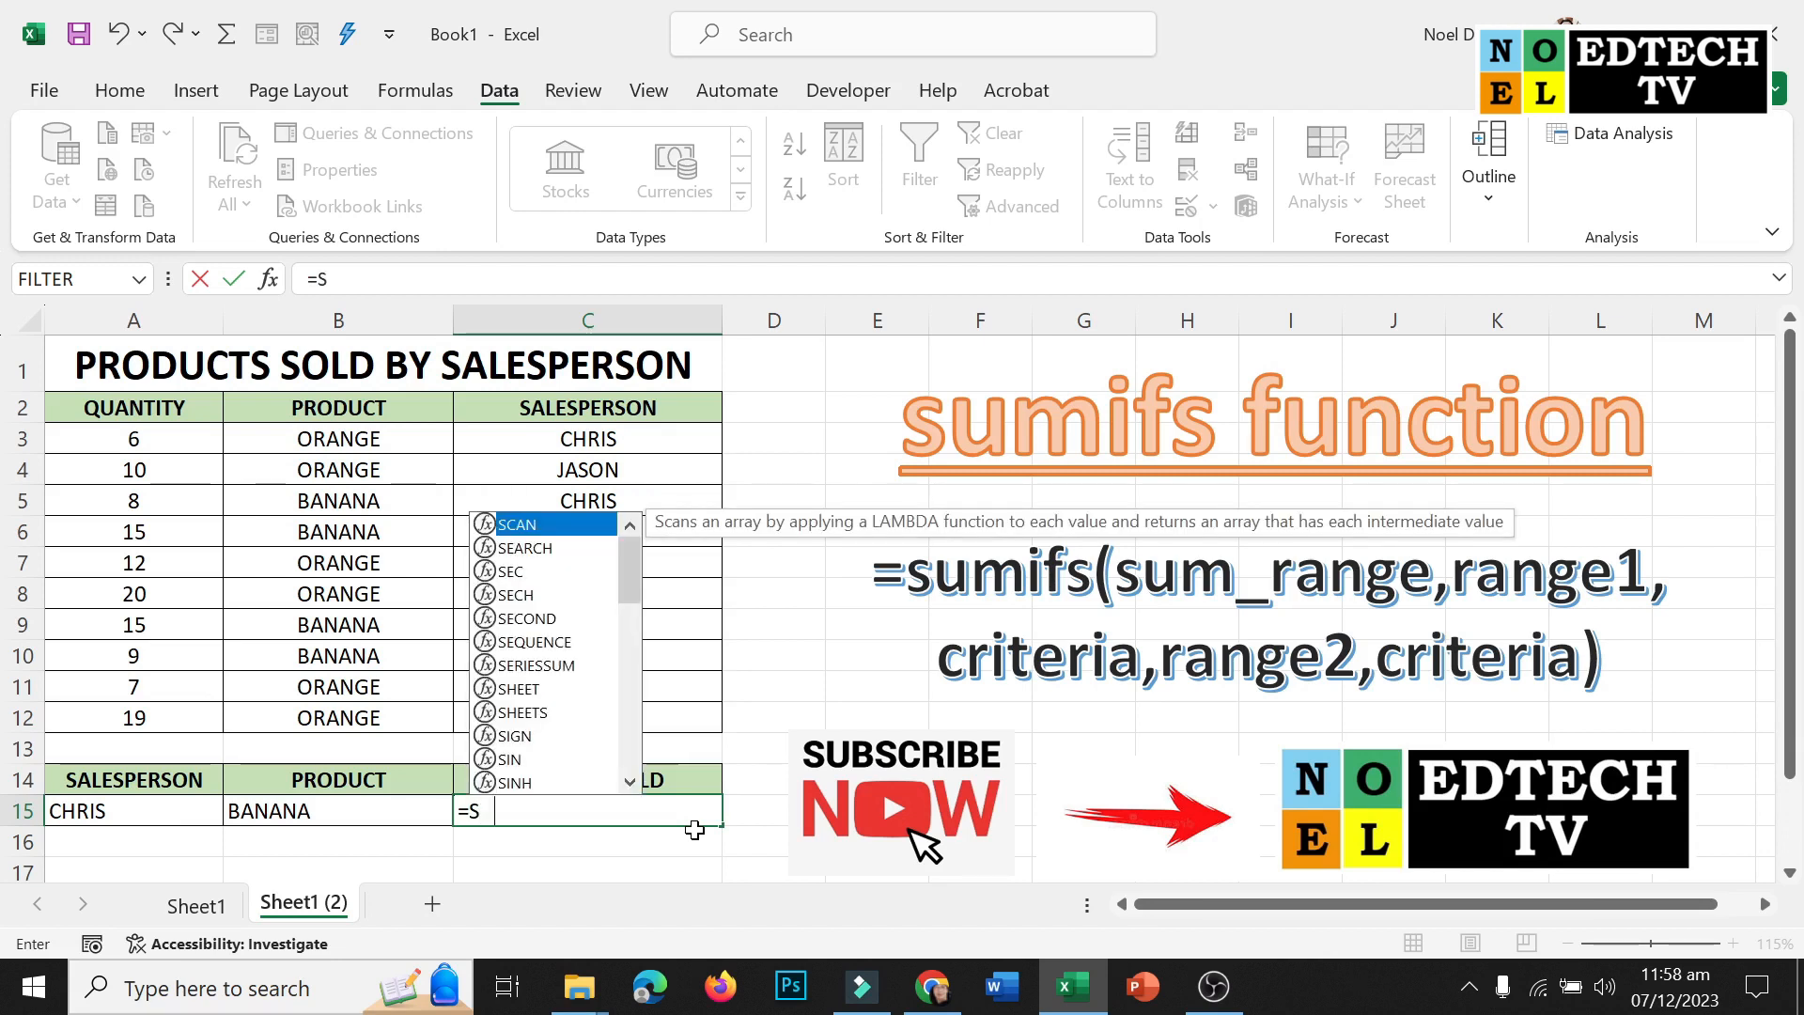
pyautogui.write('UMIF')
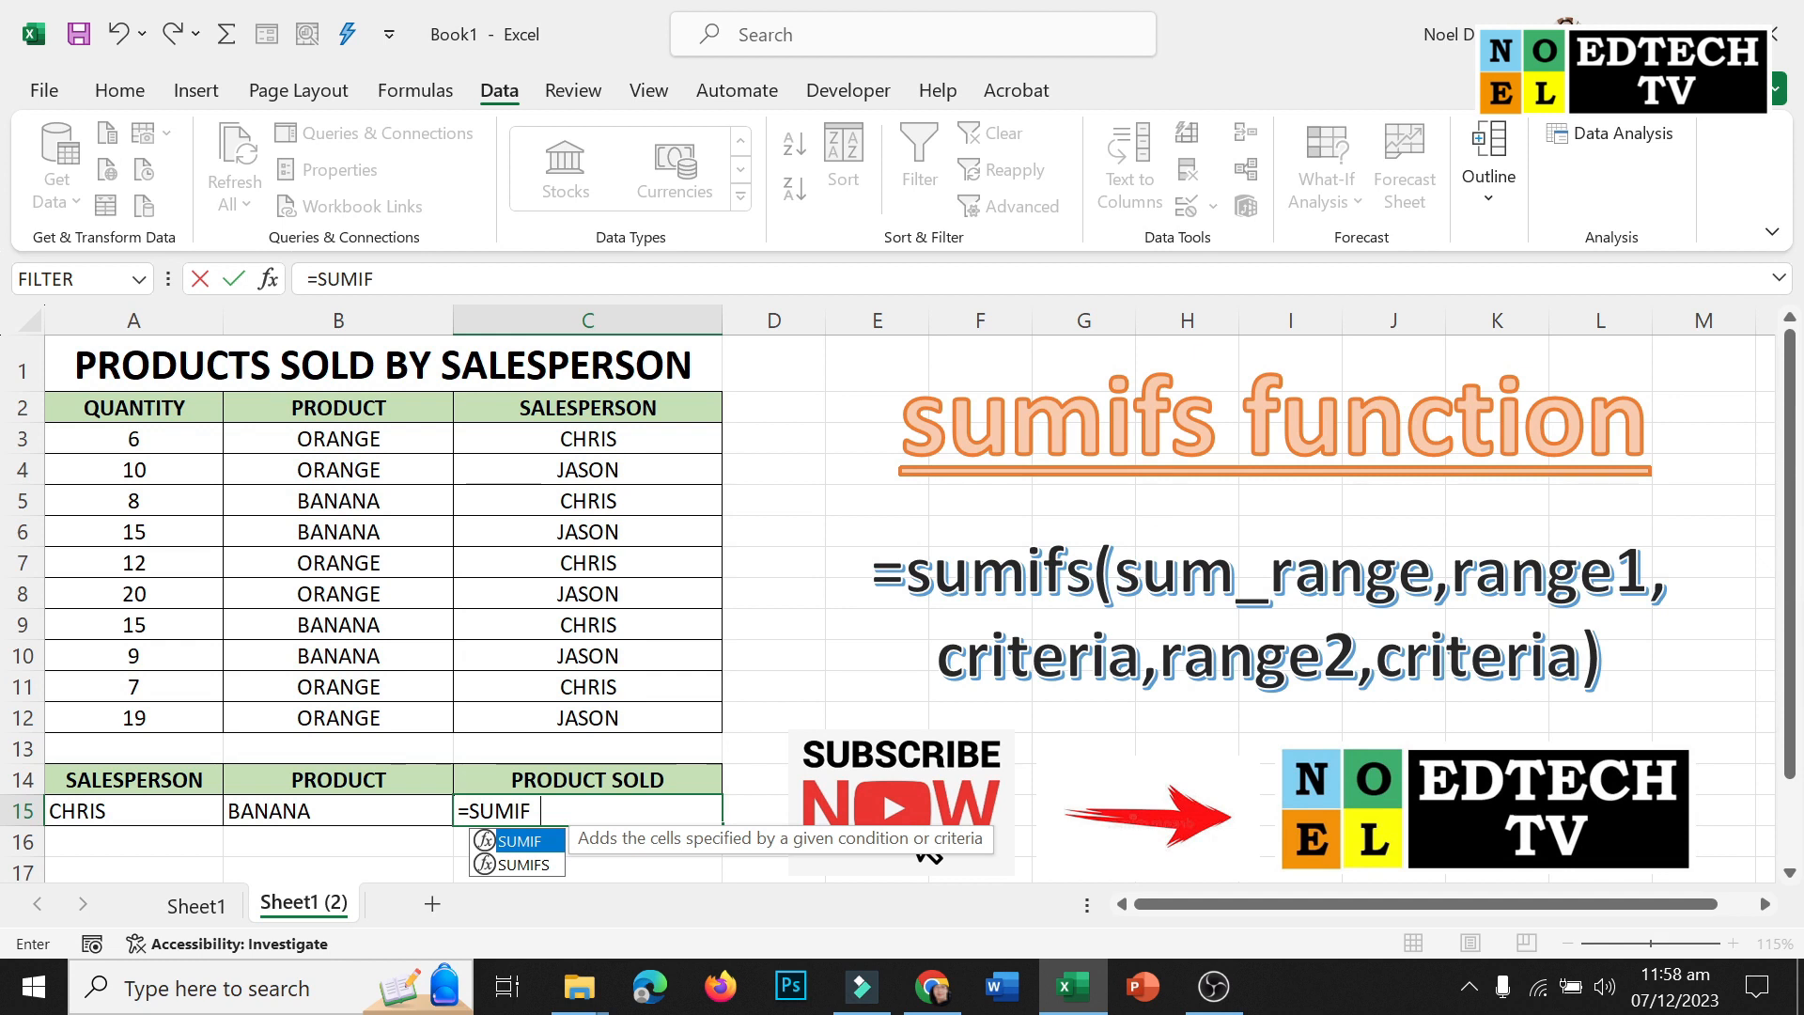
pyautogui.write('S')
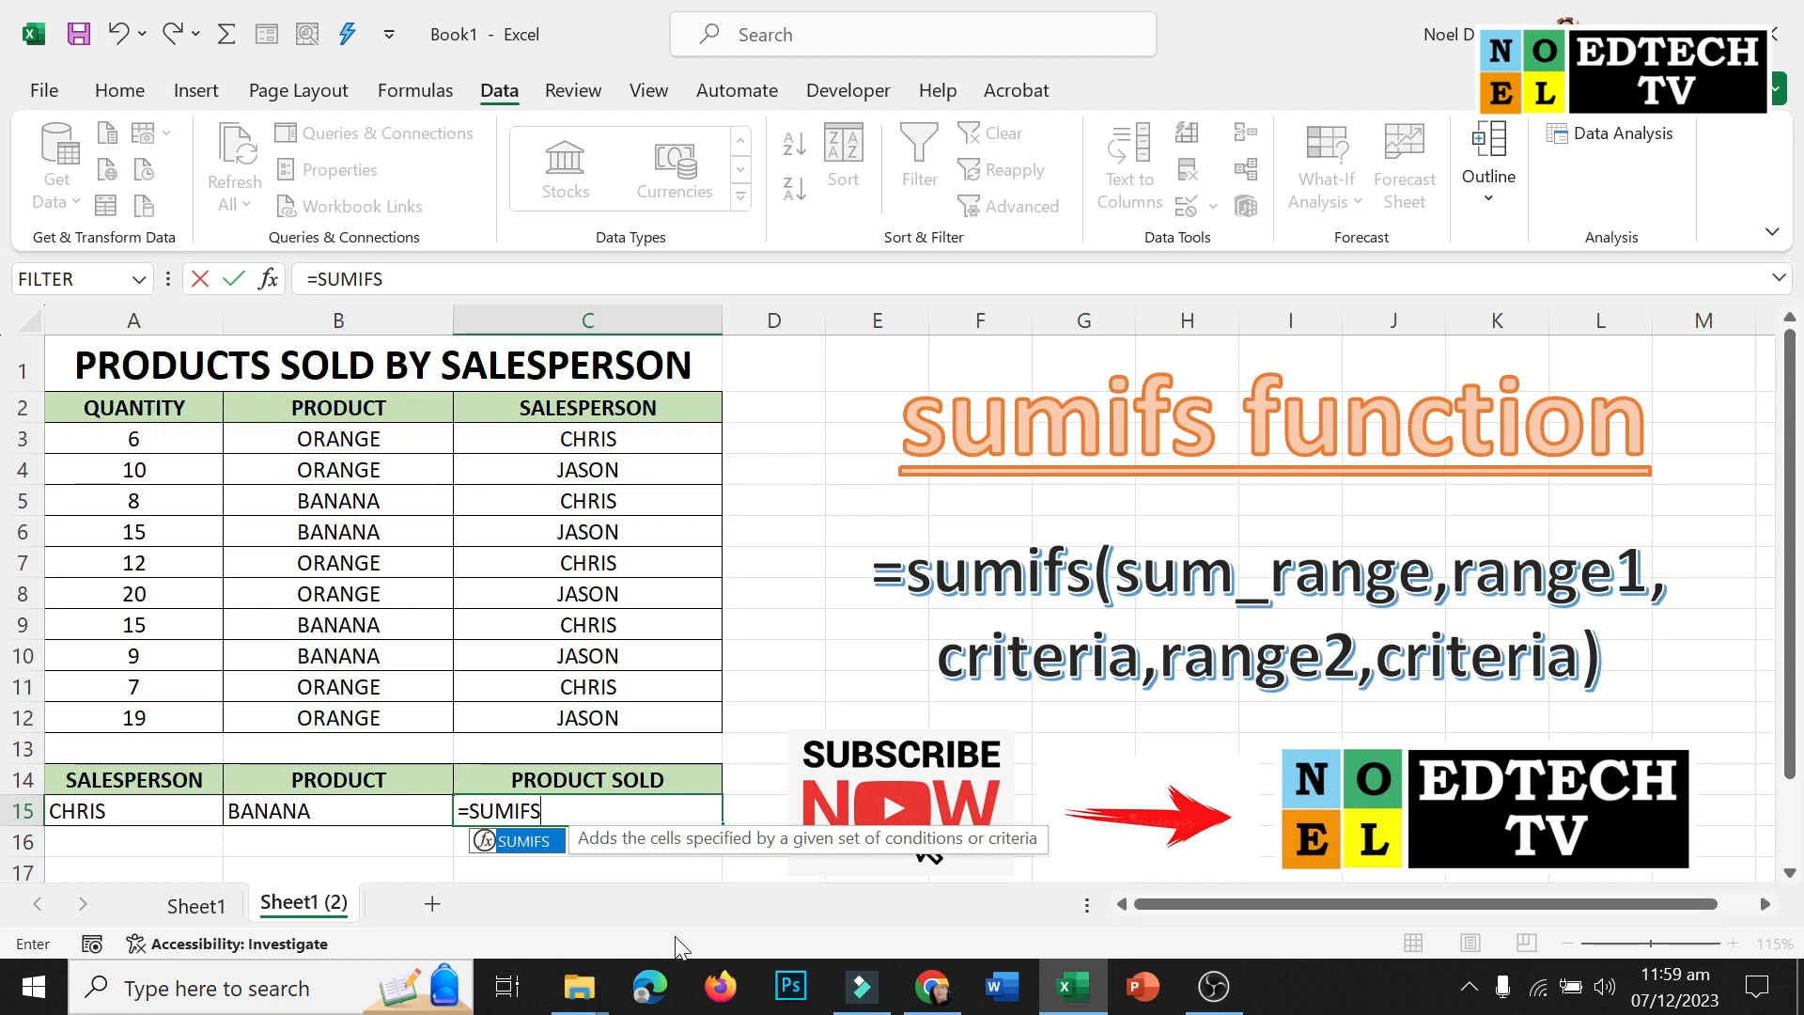
pyautogui.write('(')
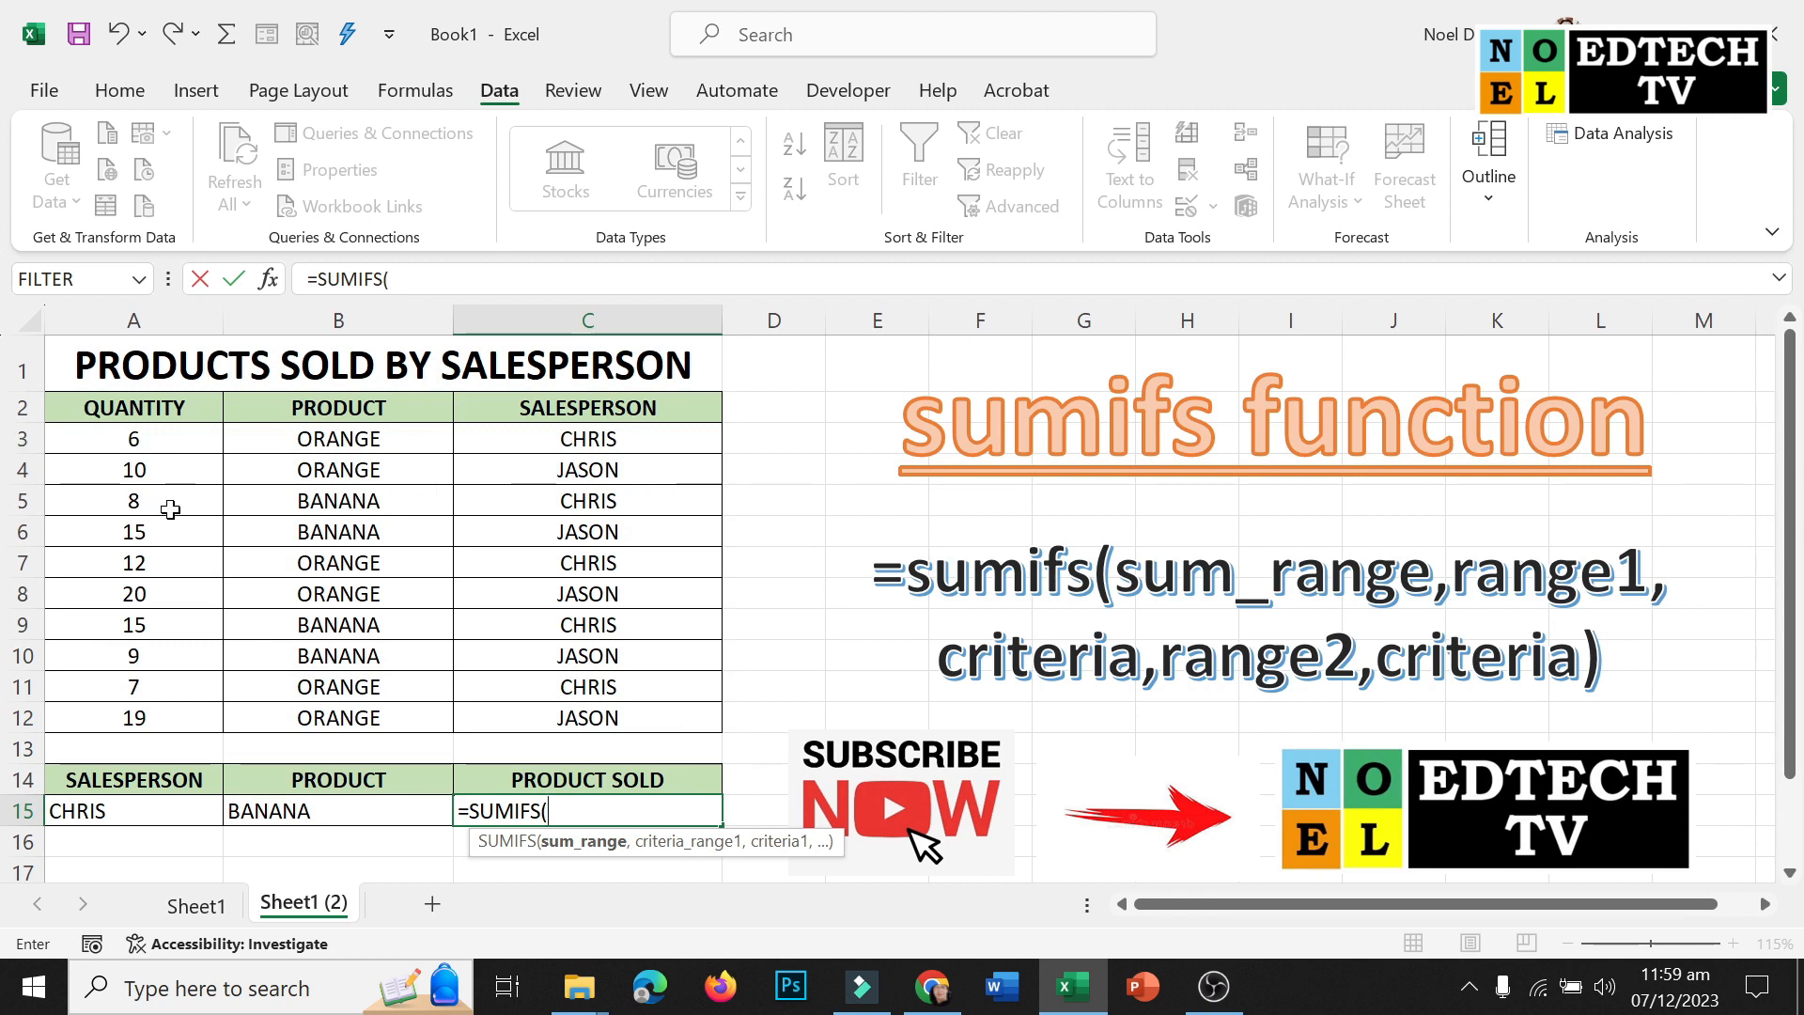
pyautogui.moveTo(159, 438); pyautogui.dragTo(180, 724)
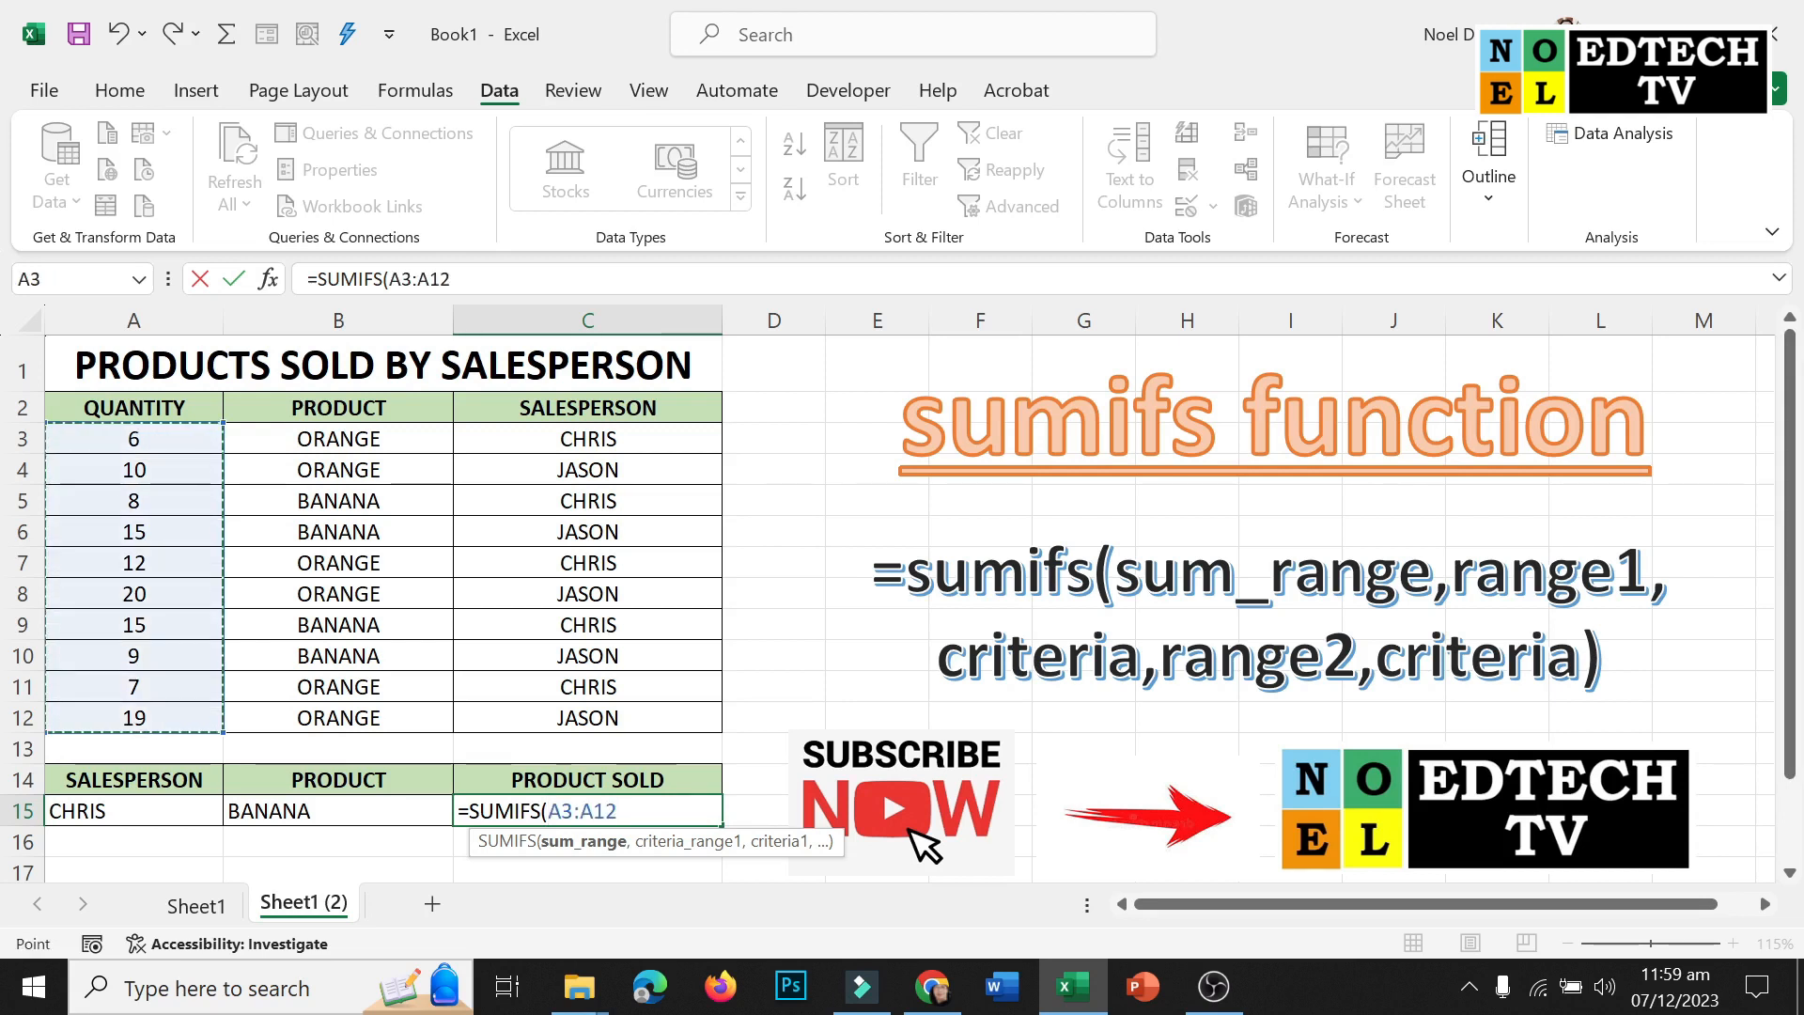
pyautogui.write(',')
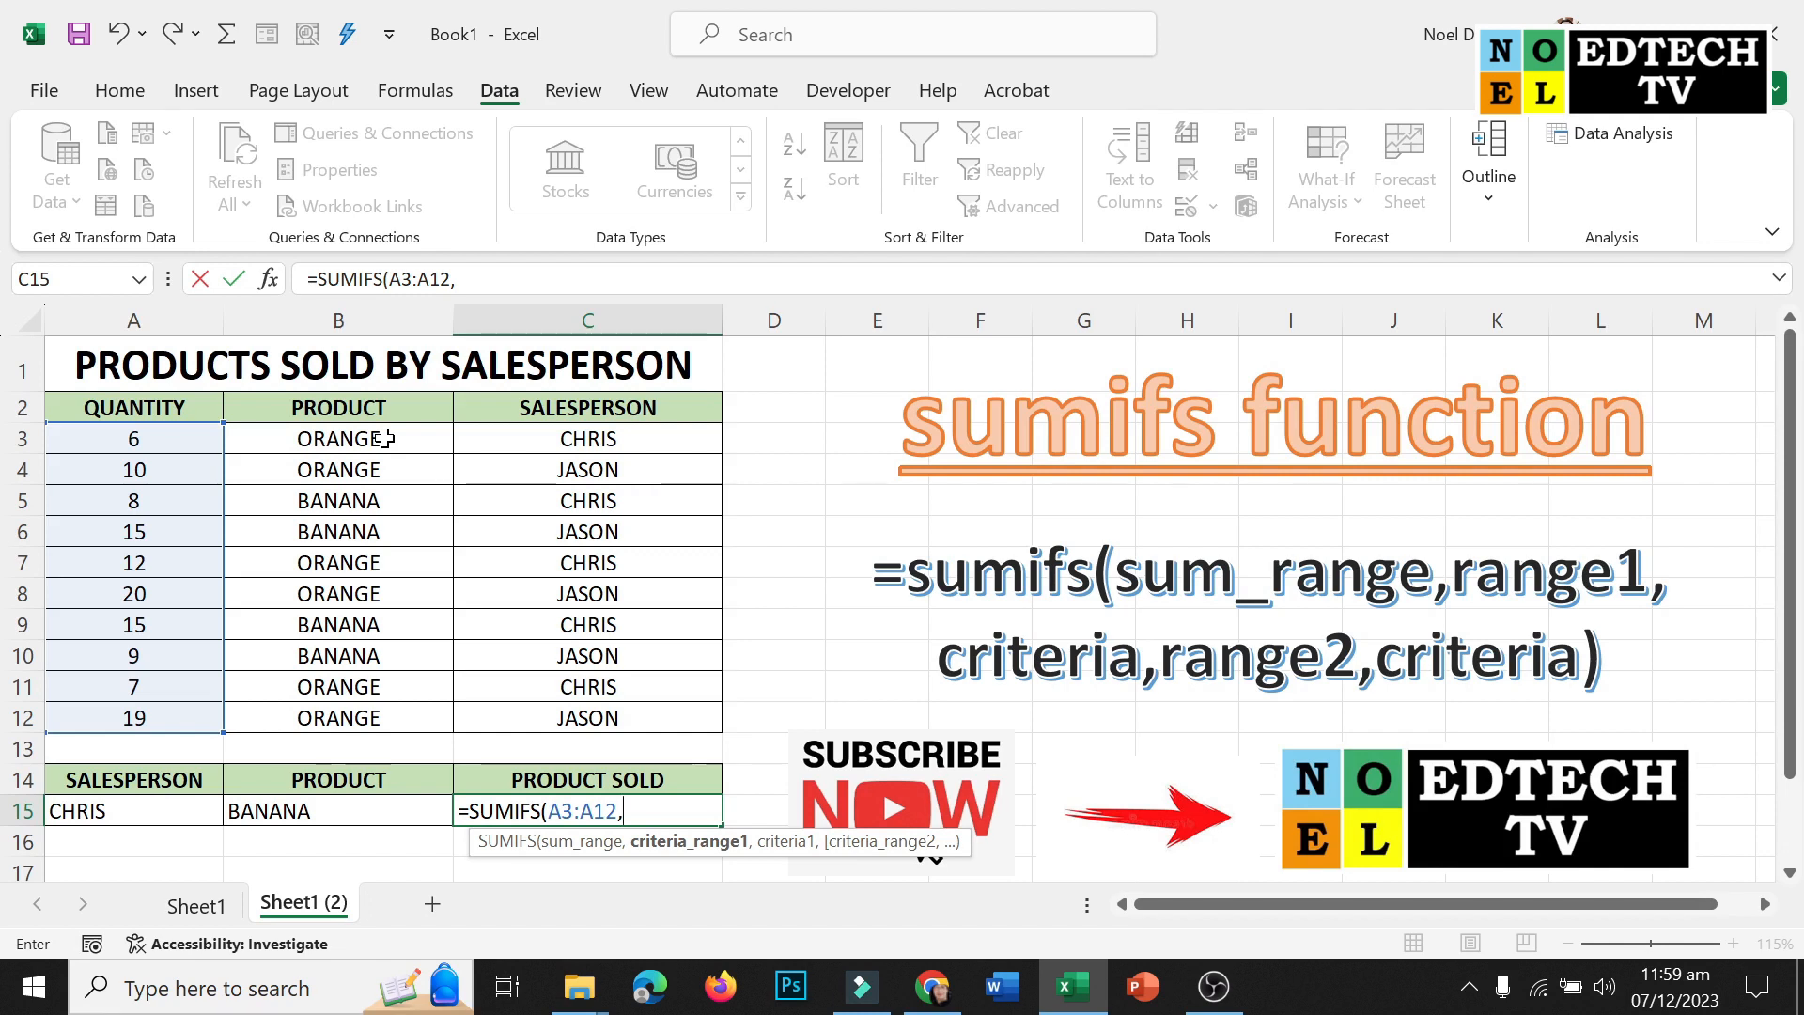
# Add the product column B3:B12 as the first criteria range, with B15 as its criterion
pyautogui.moveTo(384, 439); pyautogui.dragTo(376, 719)
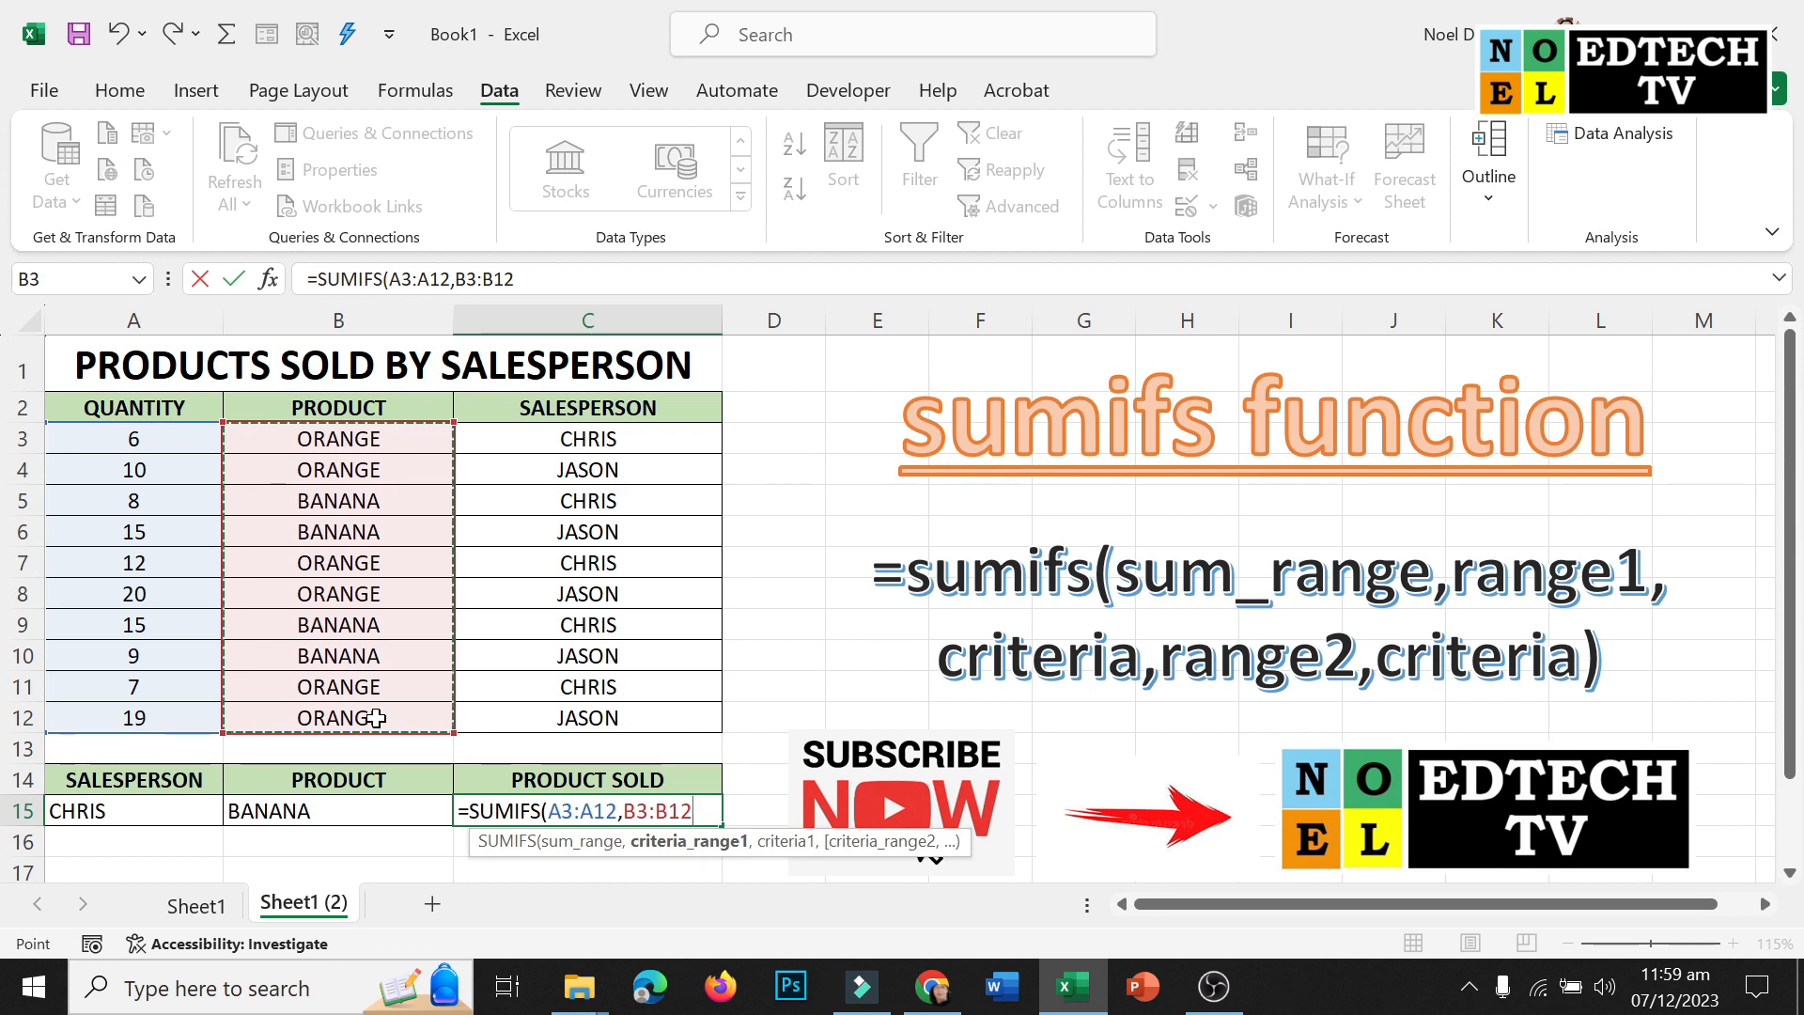
pyautogui.write(',')
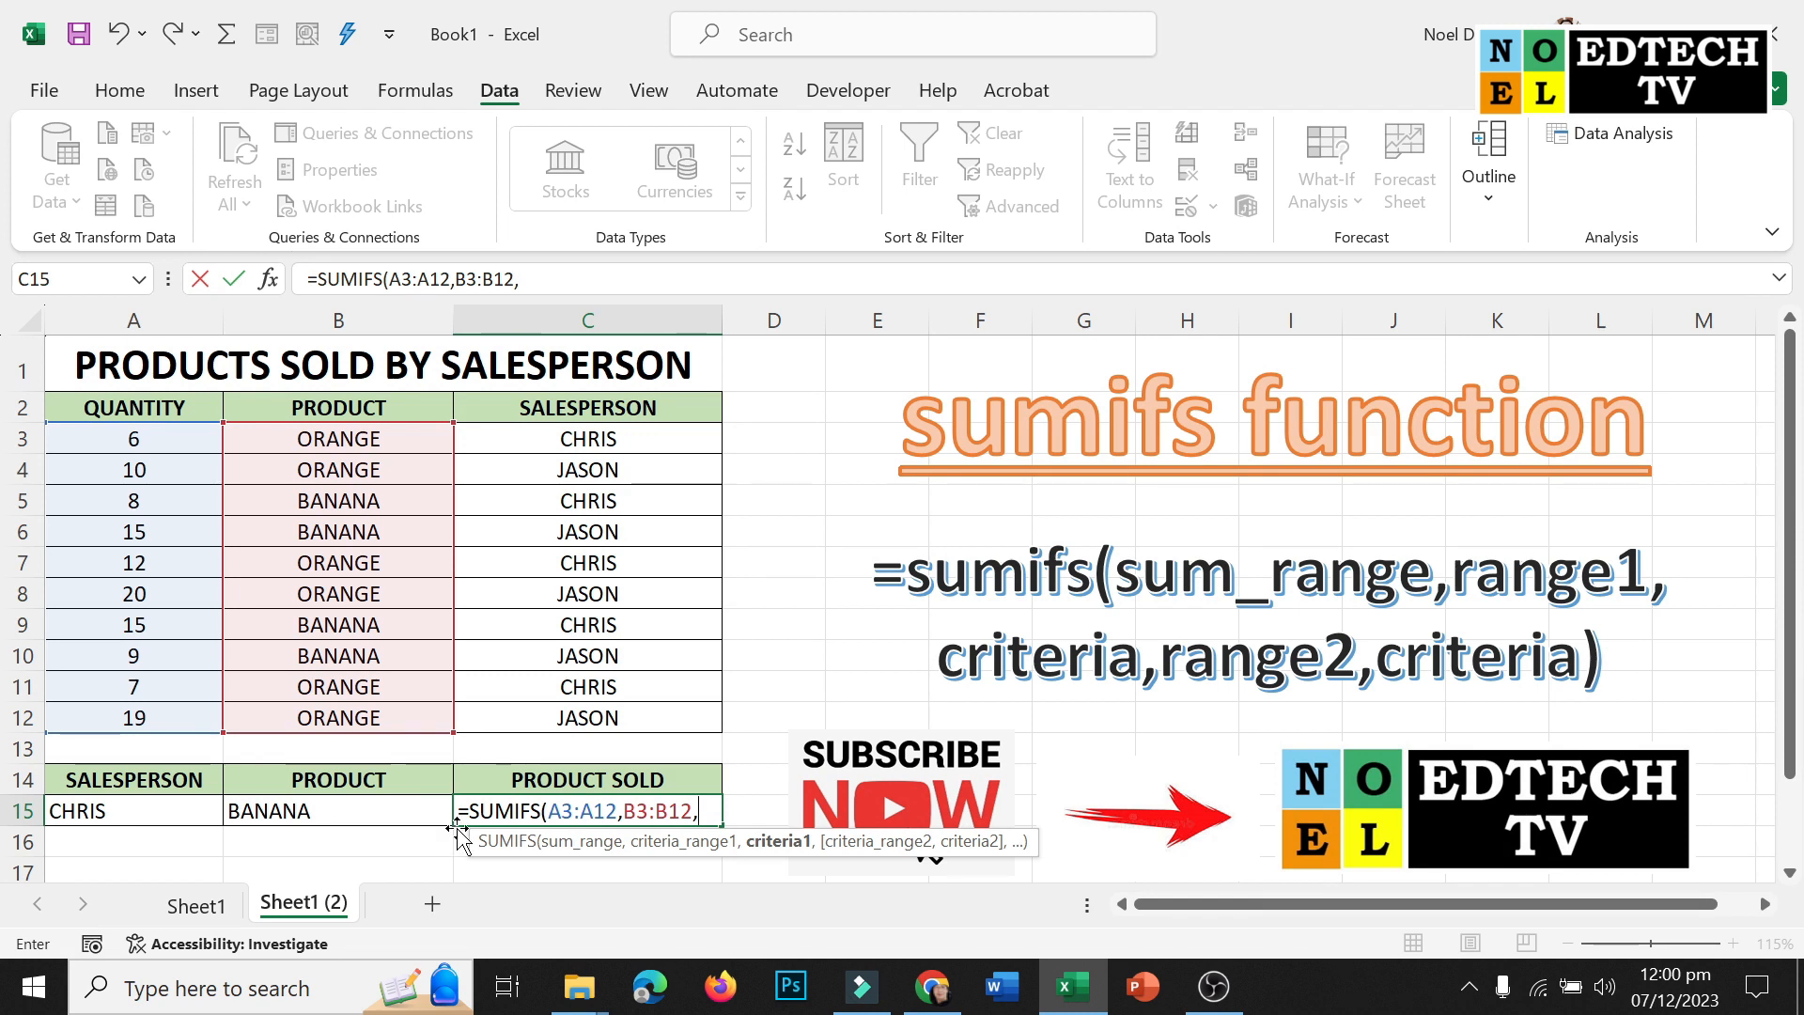
pyautogui.click(310, 810)
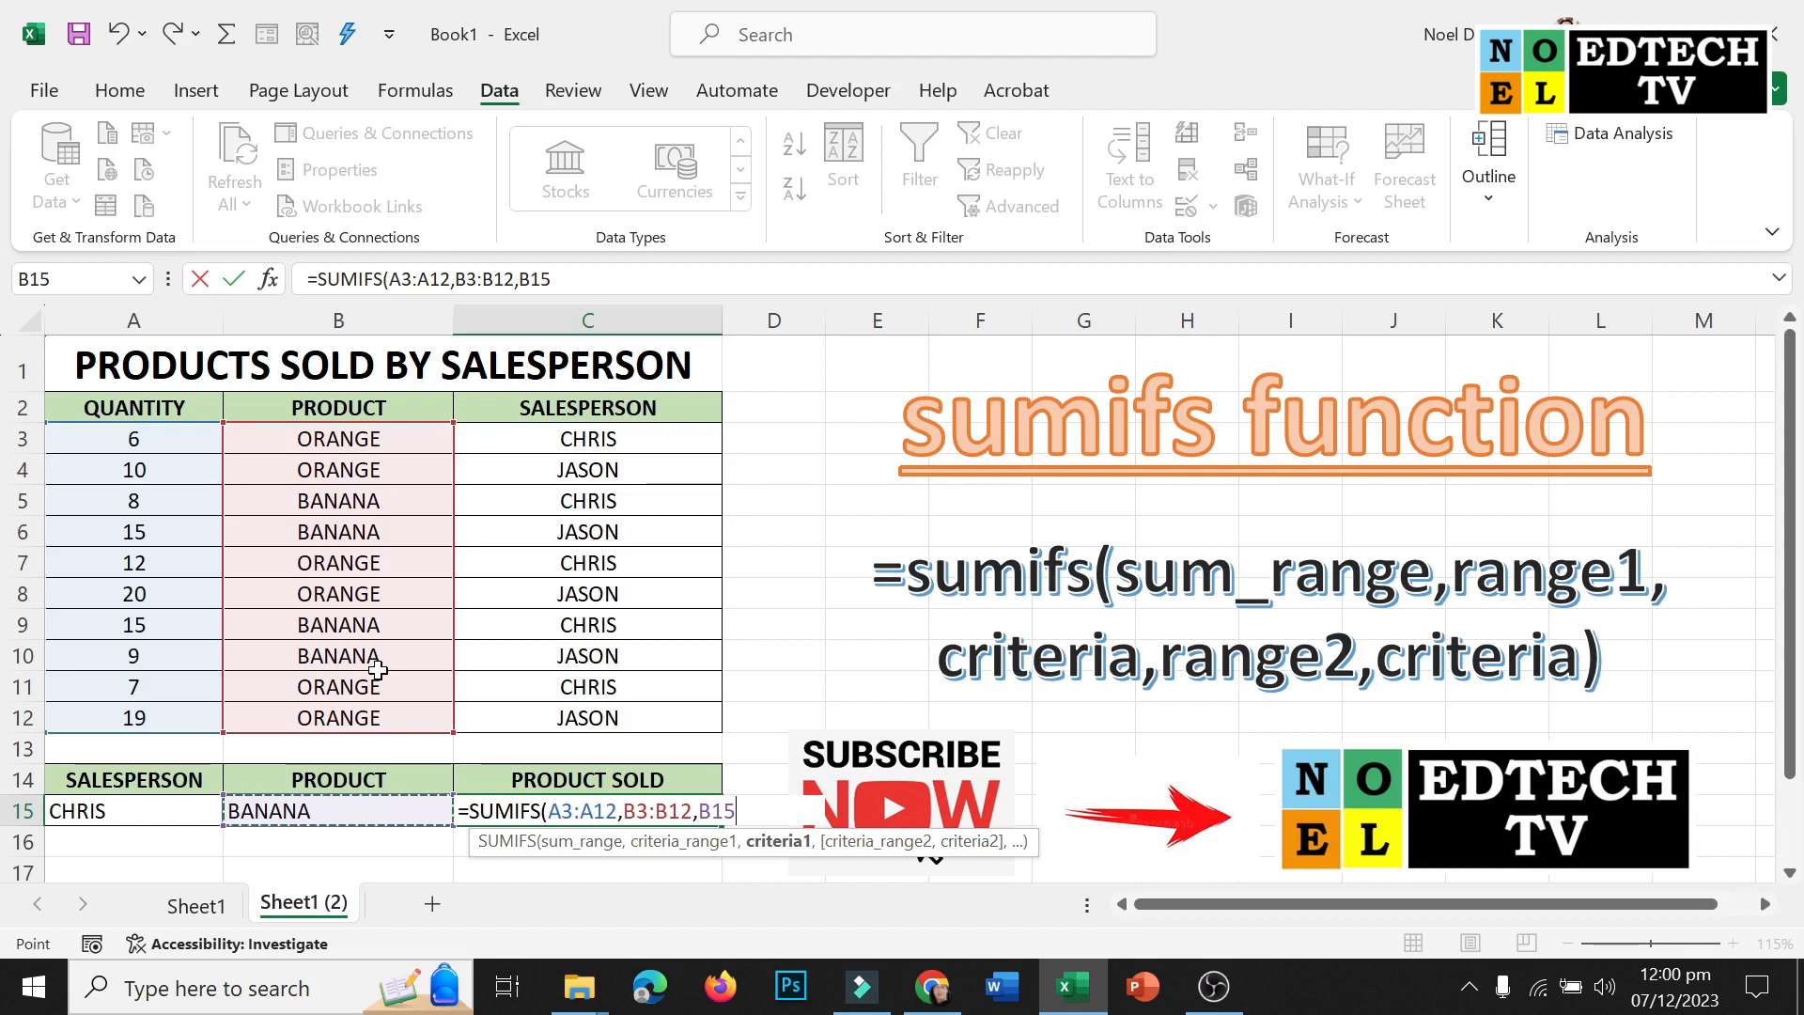
pyautogui.write(',')
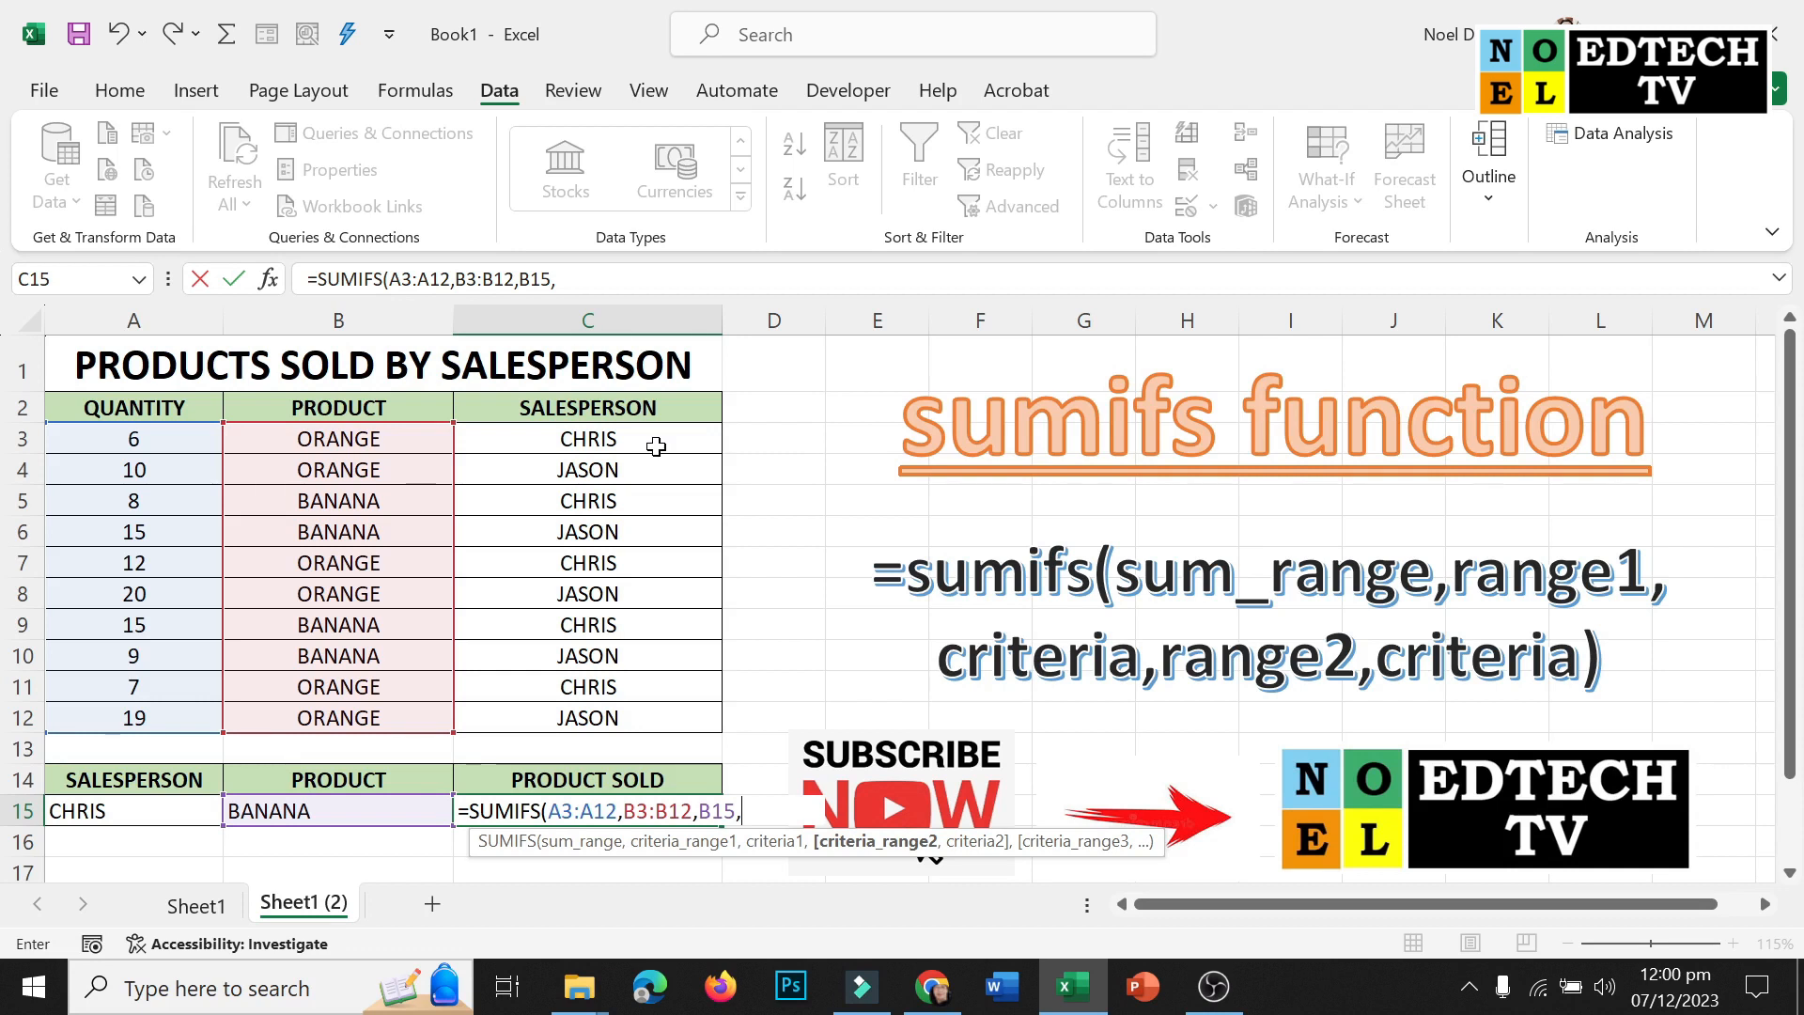
# Add the salesperson column C3:C12 with criterion A15, completing the formula =SUMIFS(A3:A12,B3:B12,B15,C3:C12,A15)
pyautogui.moveTo(709, 447); pyautogui.dragTo(643, 718)
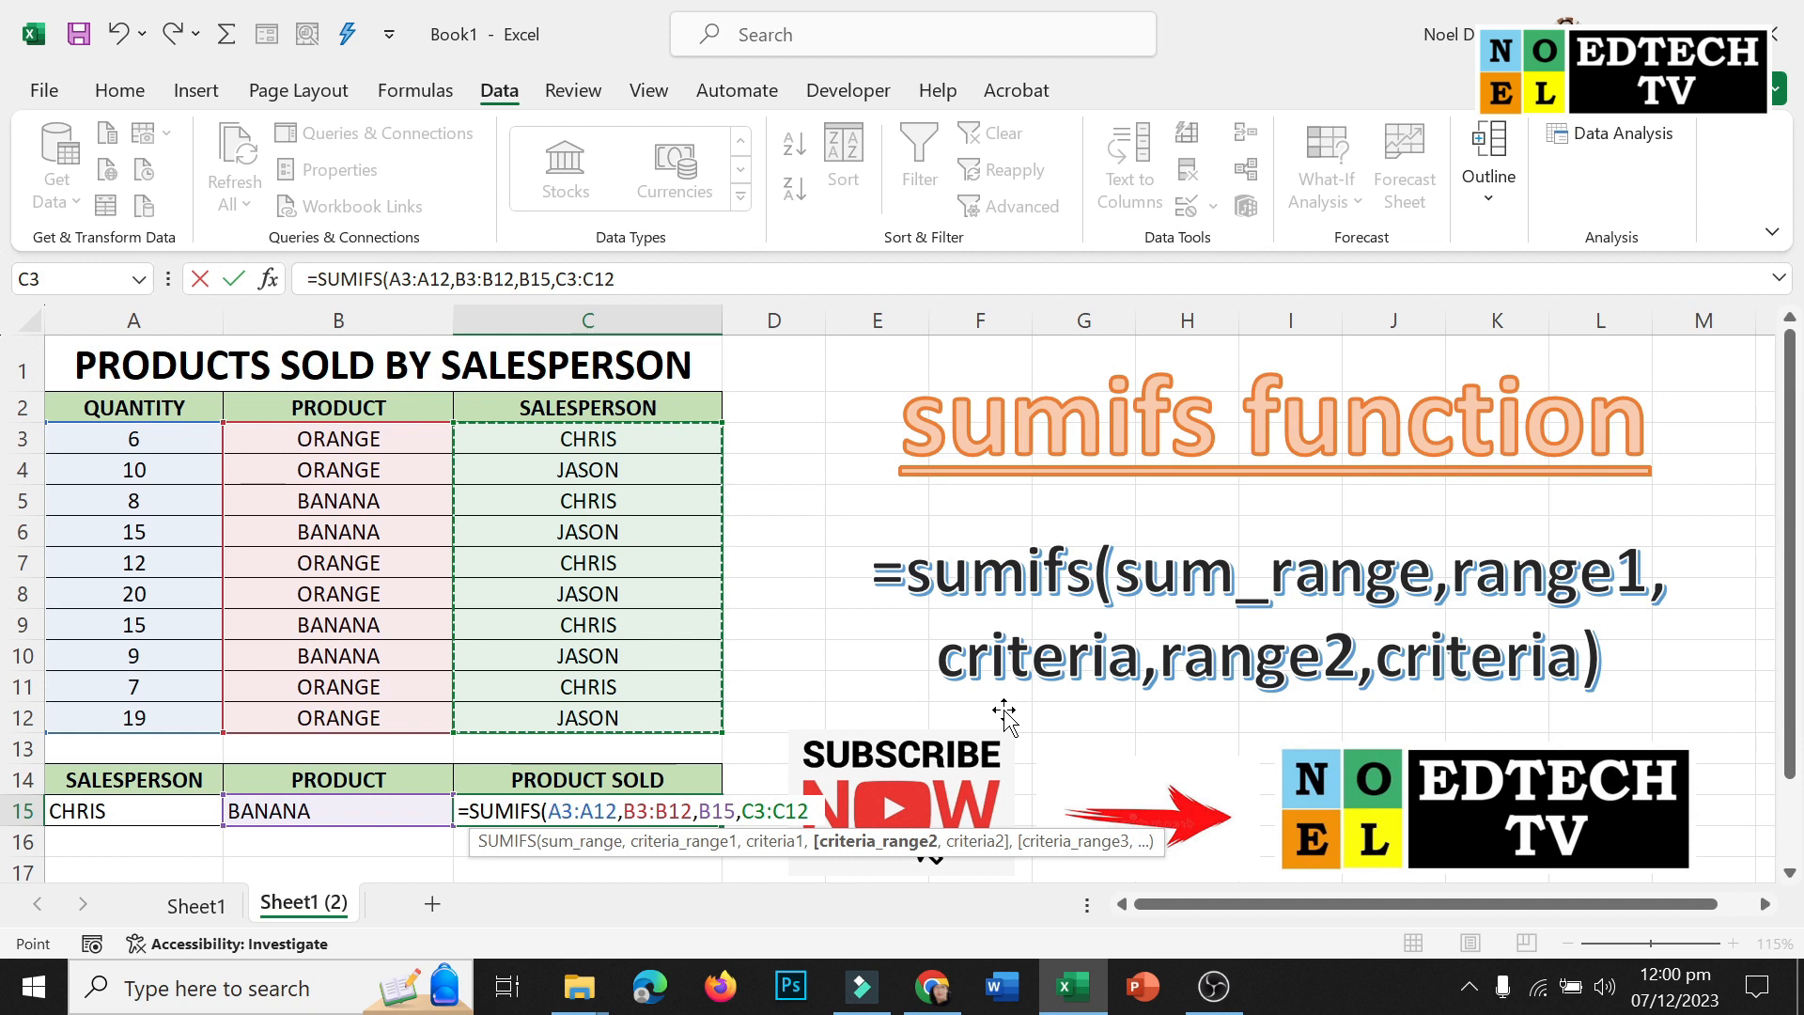
pyautogui.write(',')
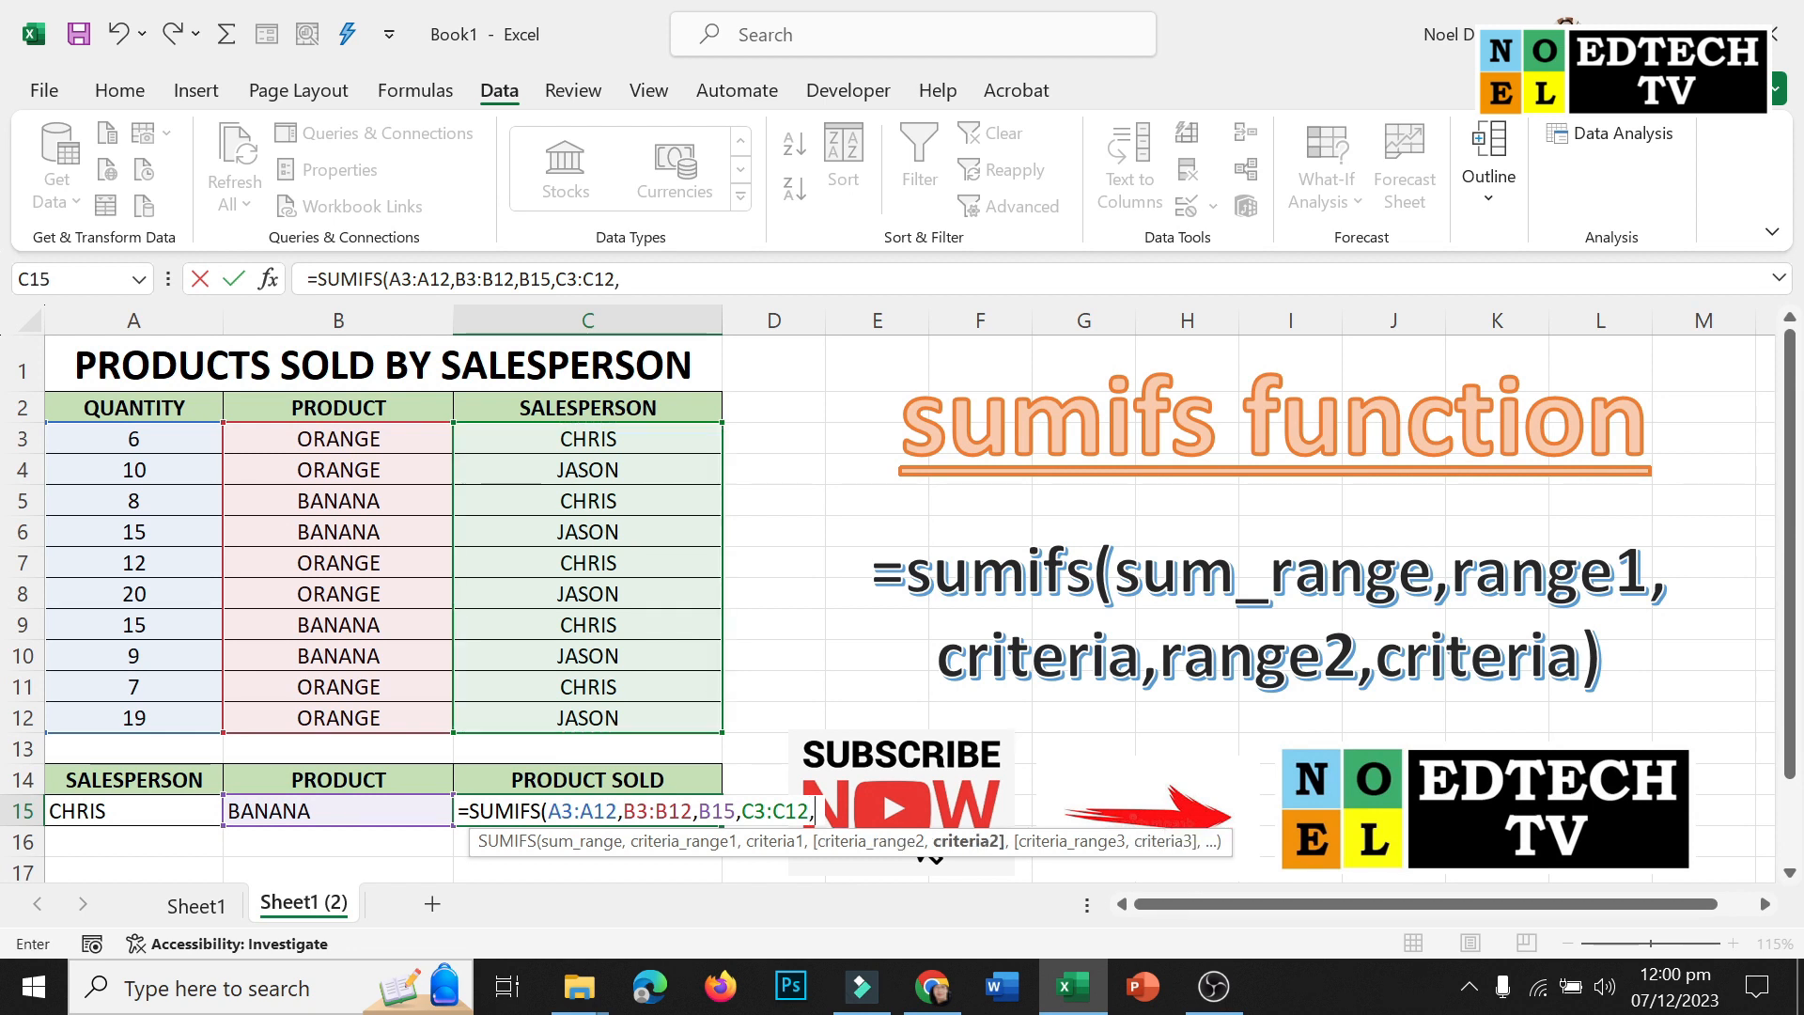
pyautogui.click(113, 814)
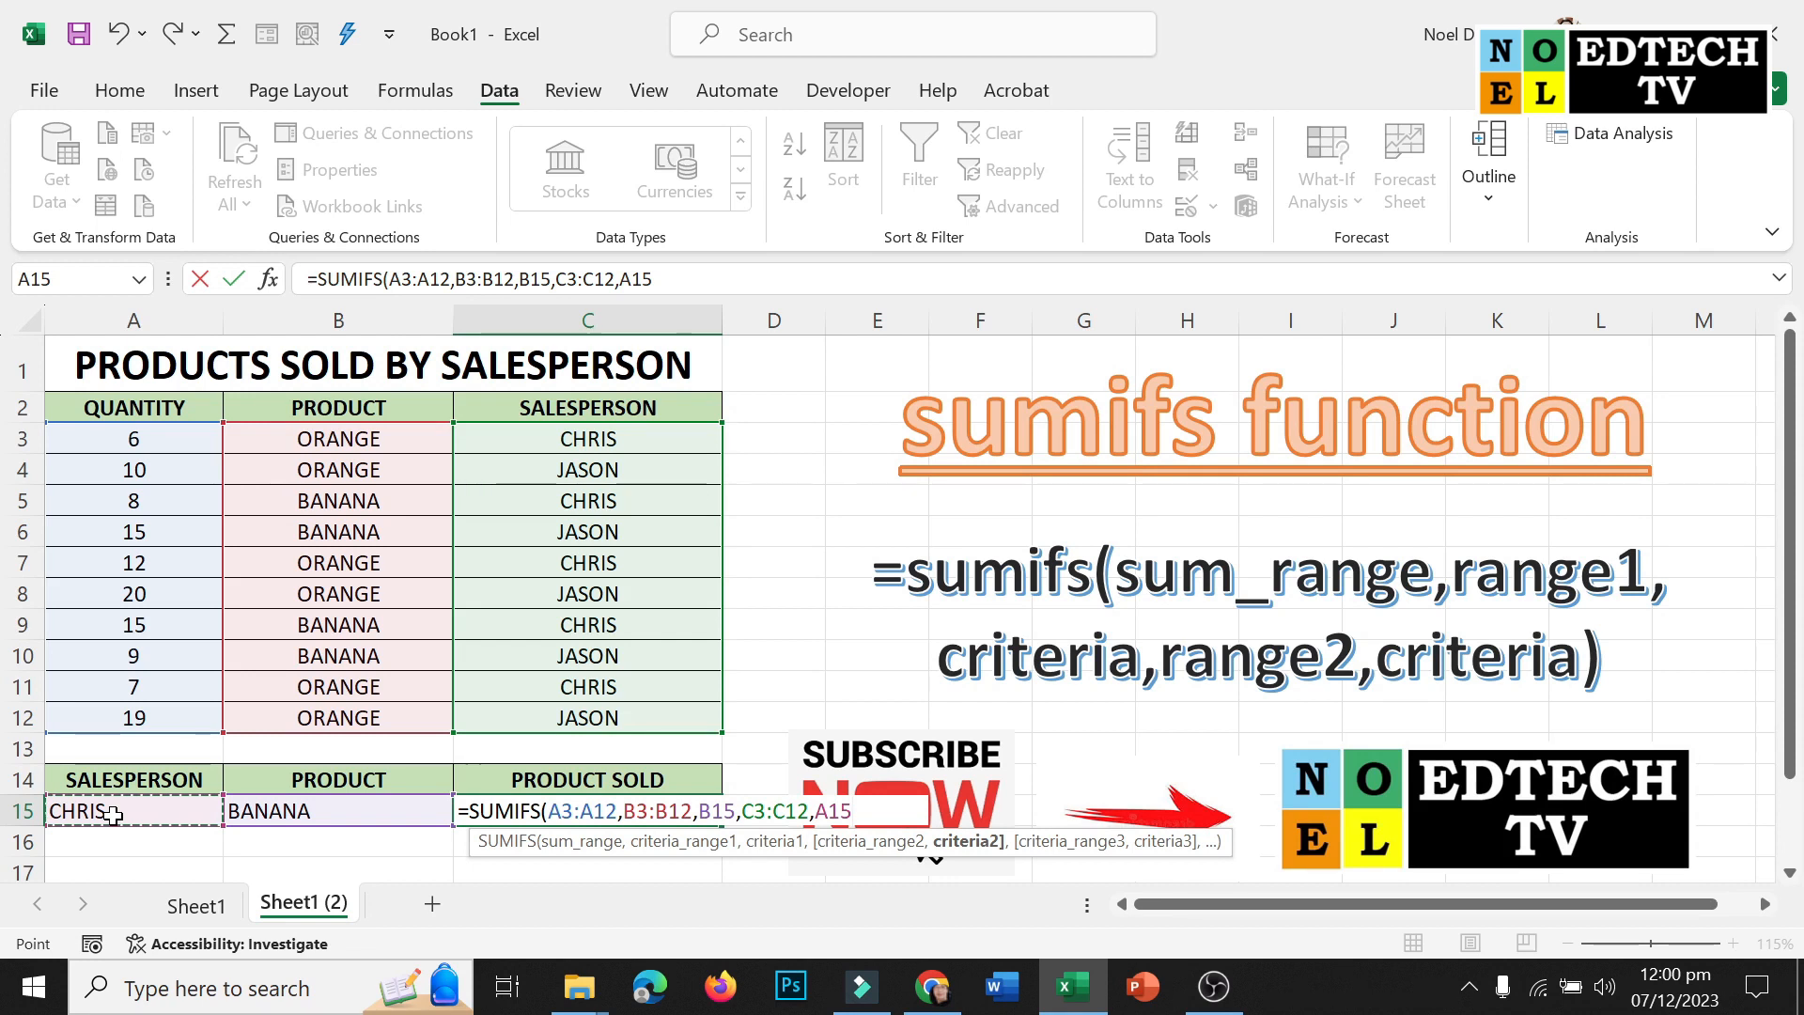
pyautogui.write(')')
pyautogui.press('Return')
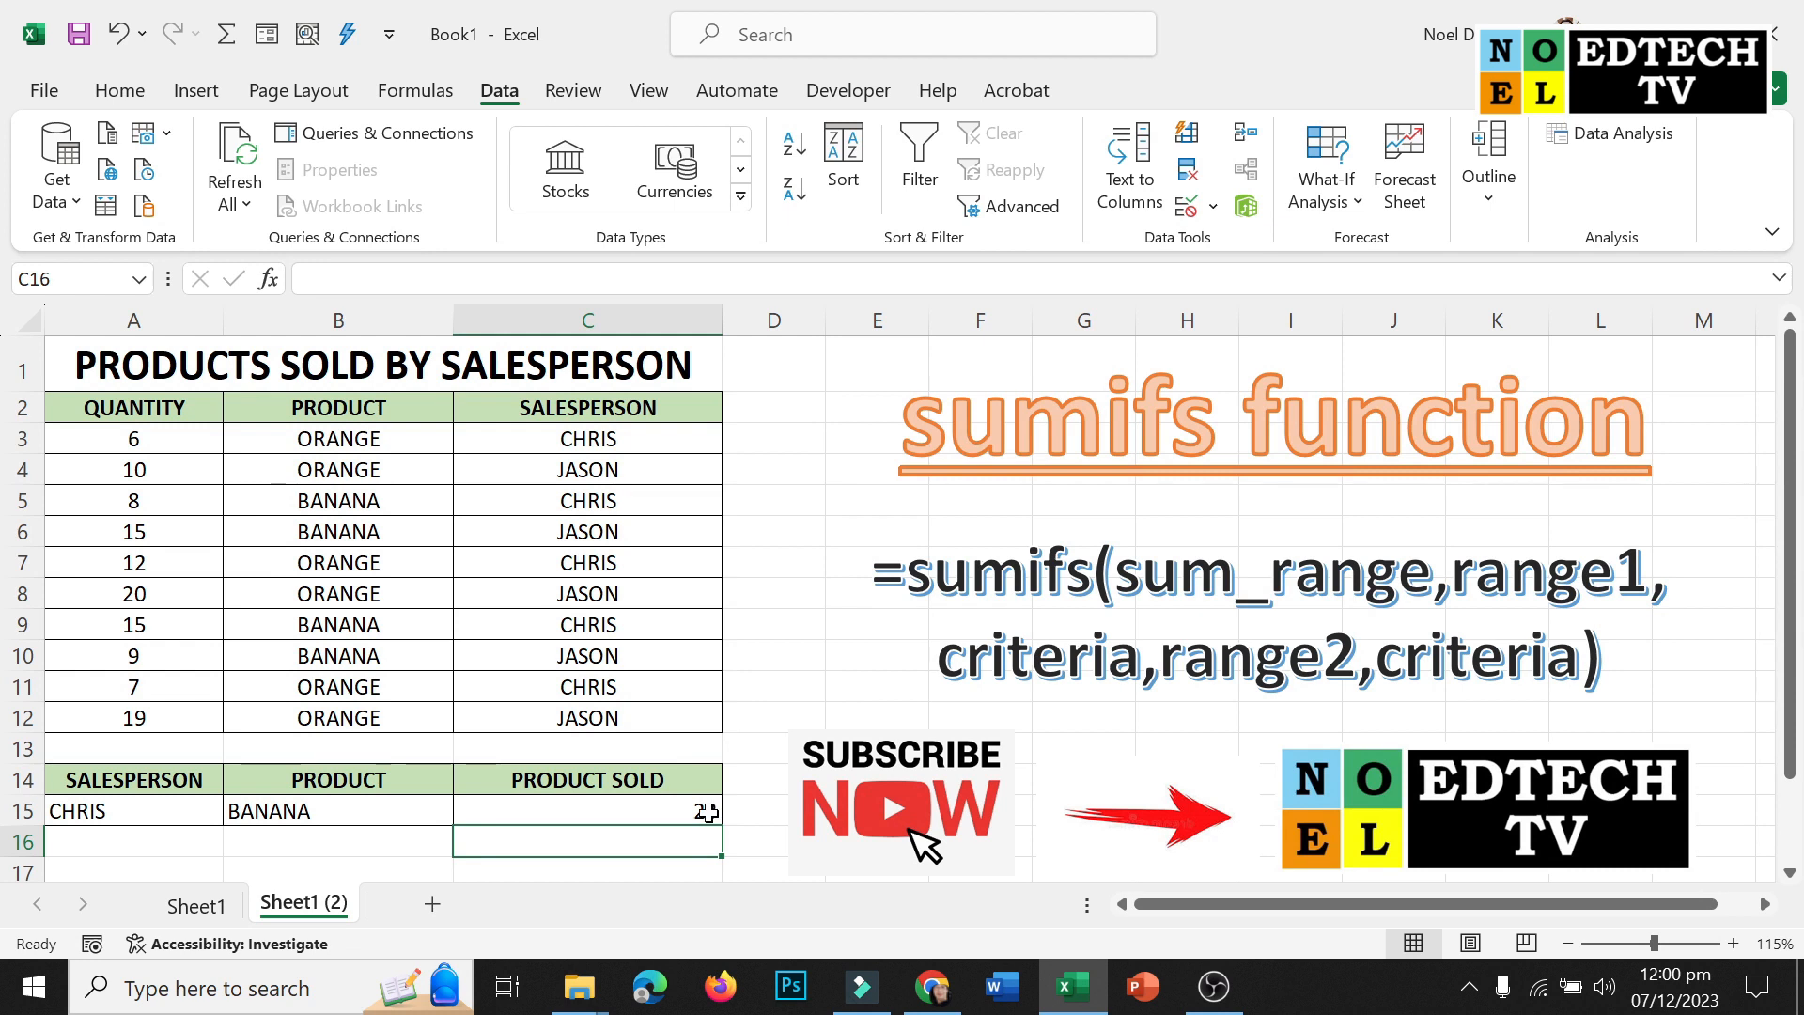
# Check the C15 total against the chosen salesperson's banana sales in rows 5 and 9
pyautogui.click(149, 809)
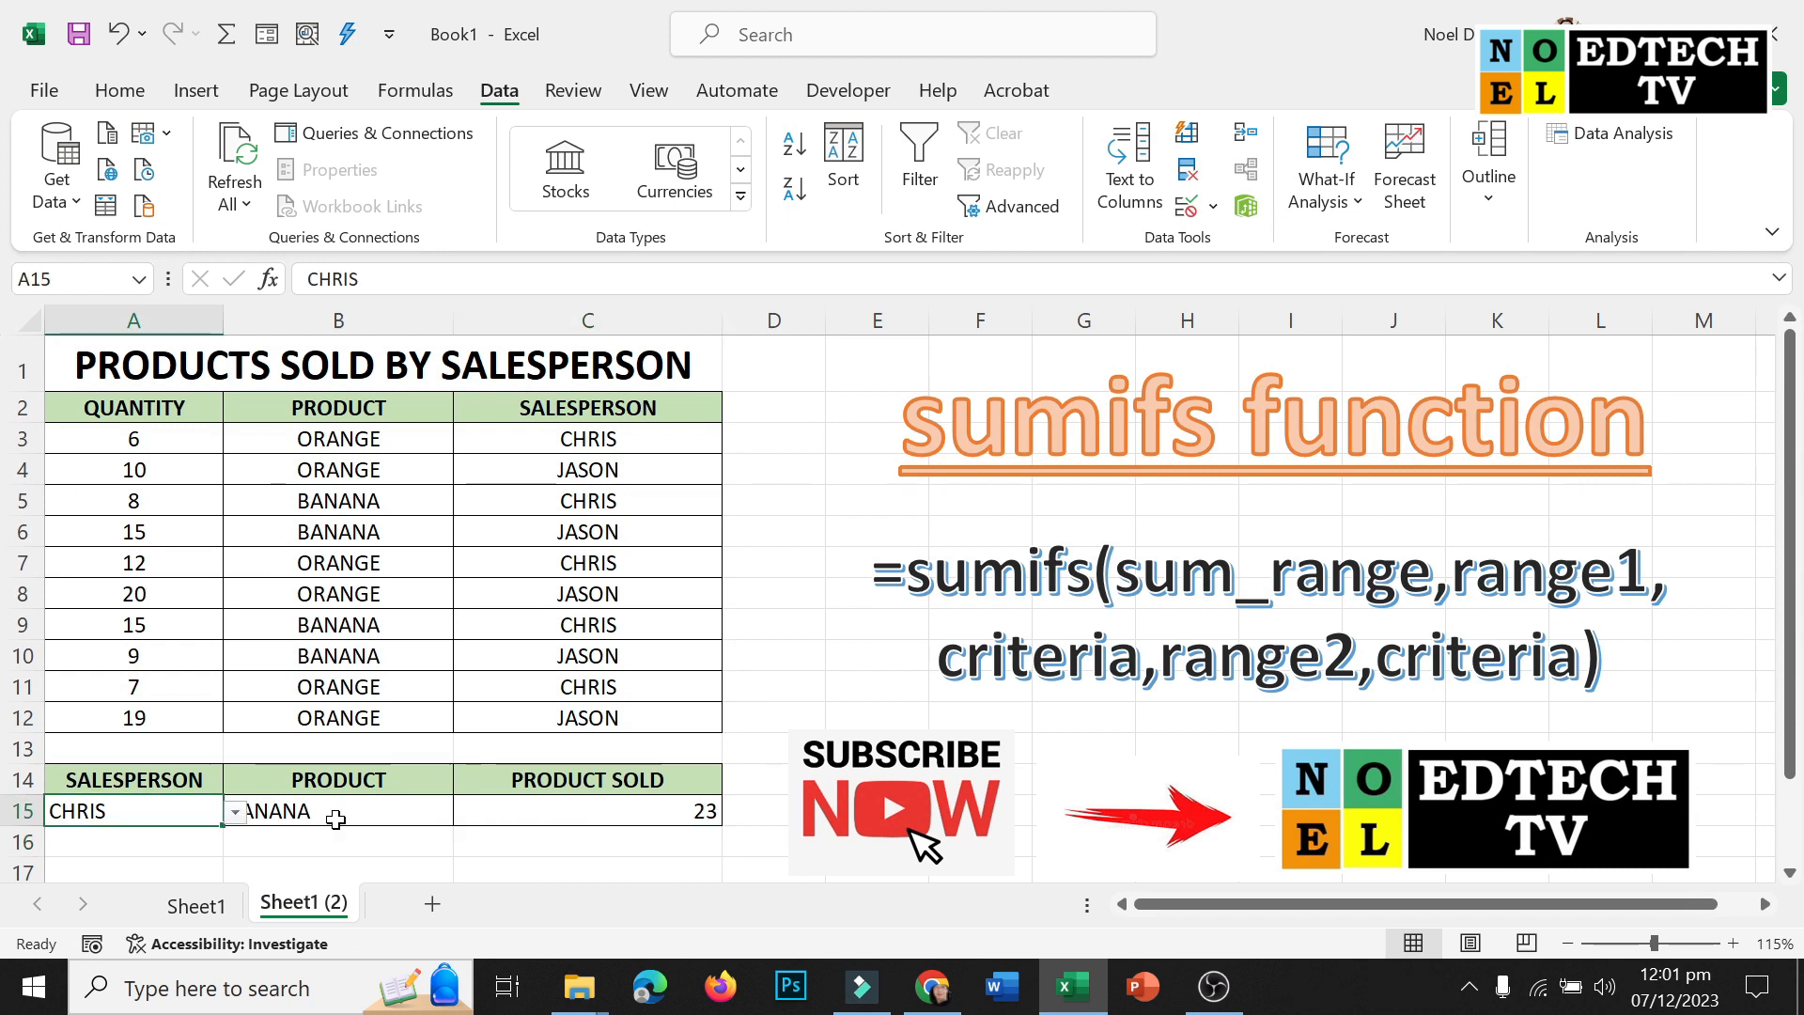
pyautogui.click(336, 819)
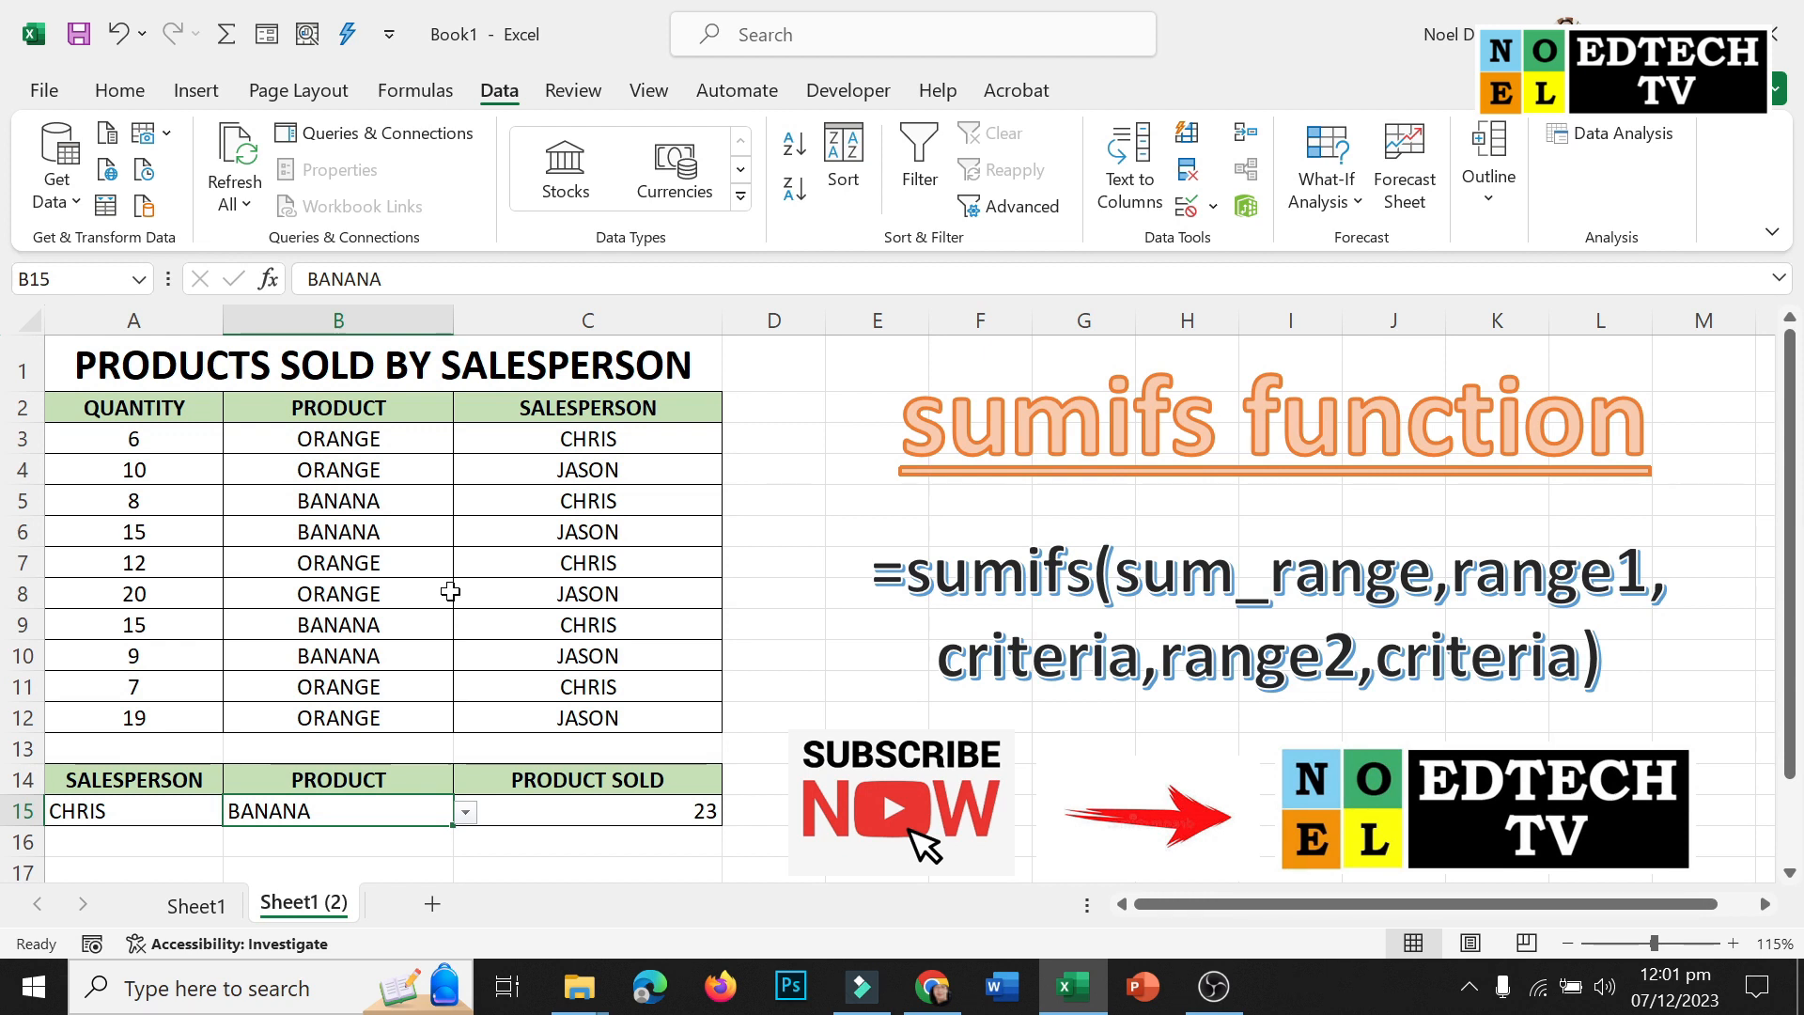
pyautogui.moveTo(601, 501); pyautogui.dragTo(137, 502)
pyautogui.moveTo(564, 628); pyautogui.dragTo(169, 630)
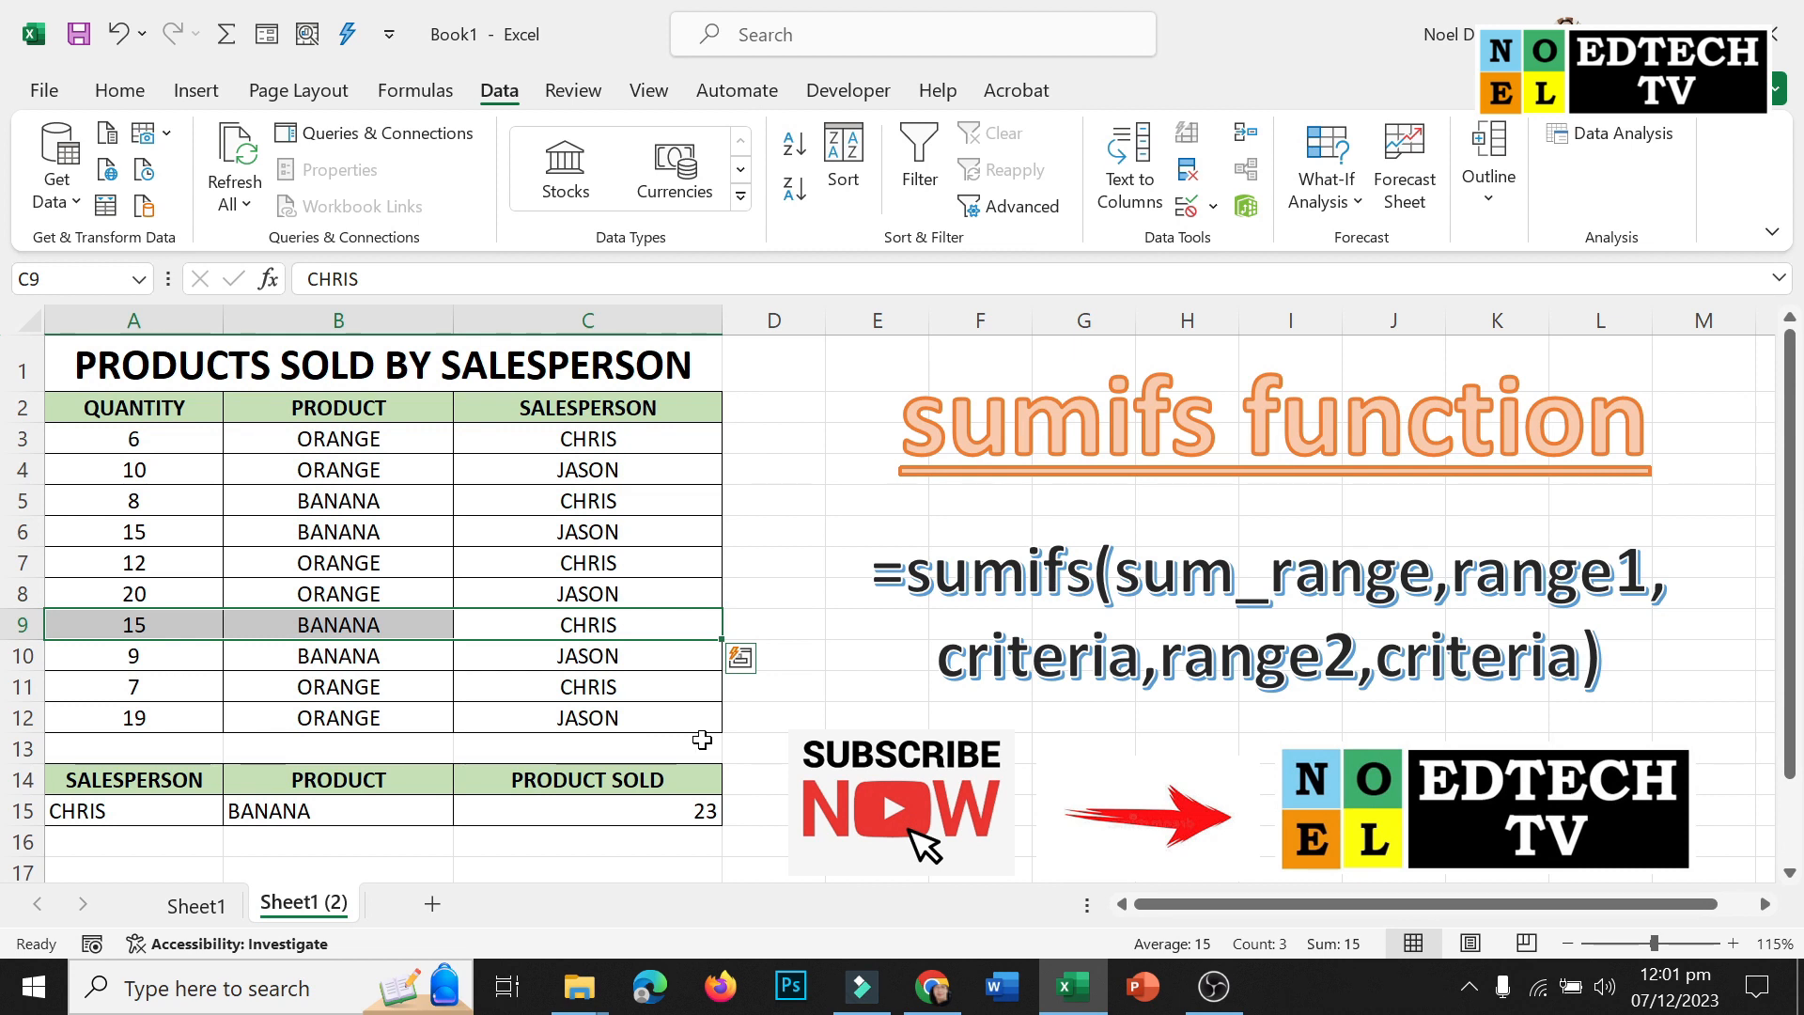
pyautogui.click(678, 818)
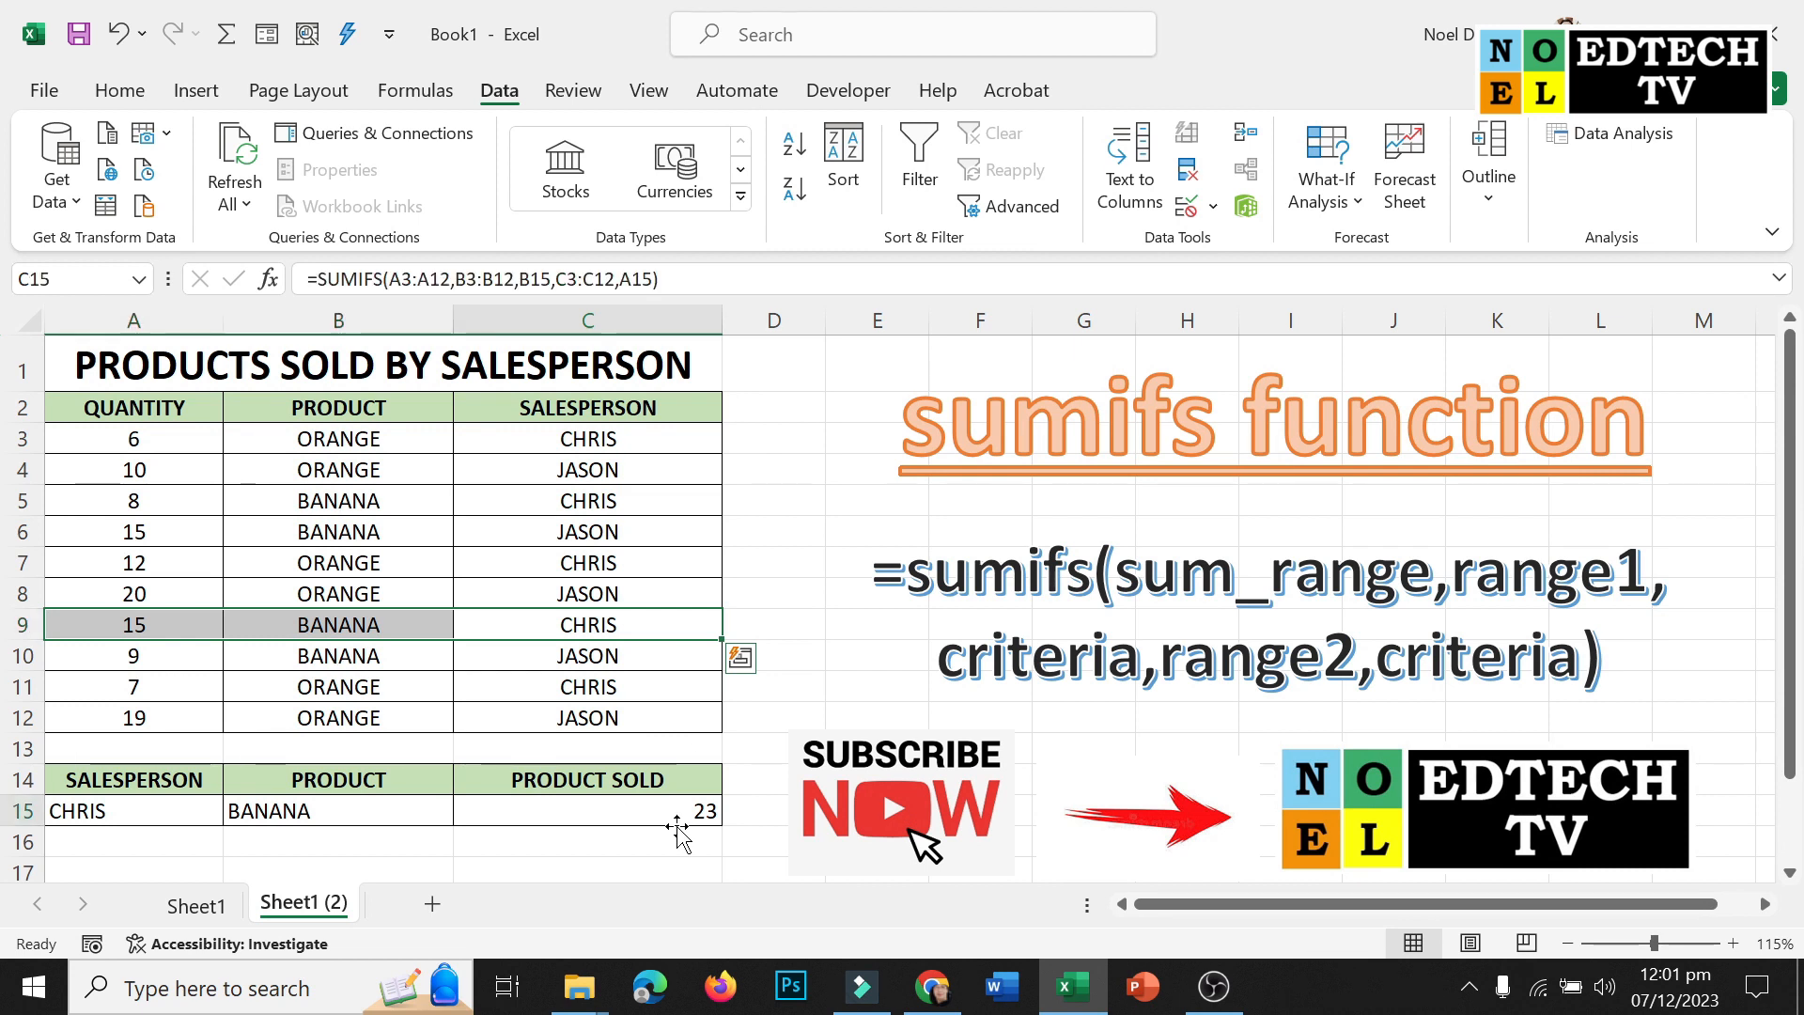
# Change A15 to the second listed salesperson and check the total against that person's banana sales in rows 6 and 10
pyautogui.click(197, 813)
pyautogui.click(234, 811)
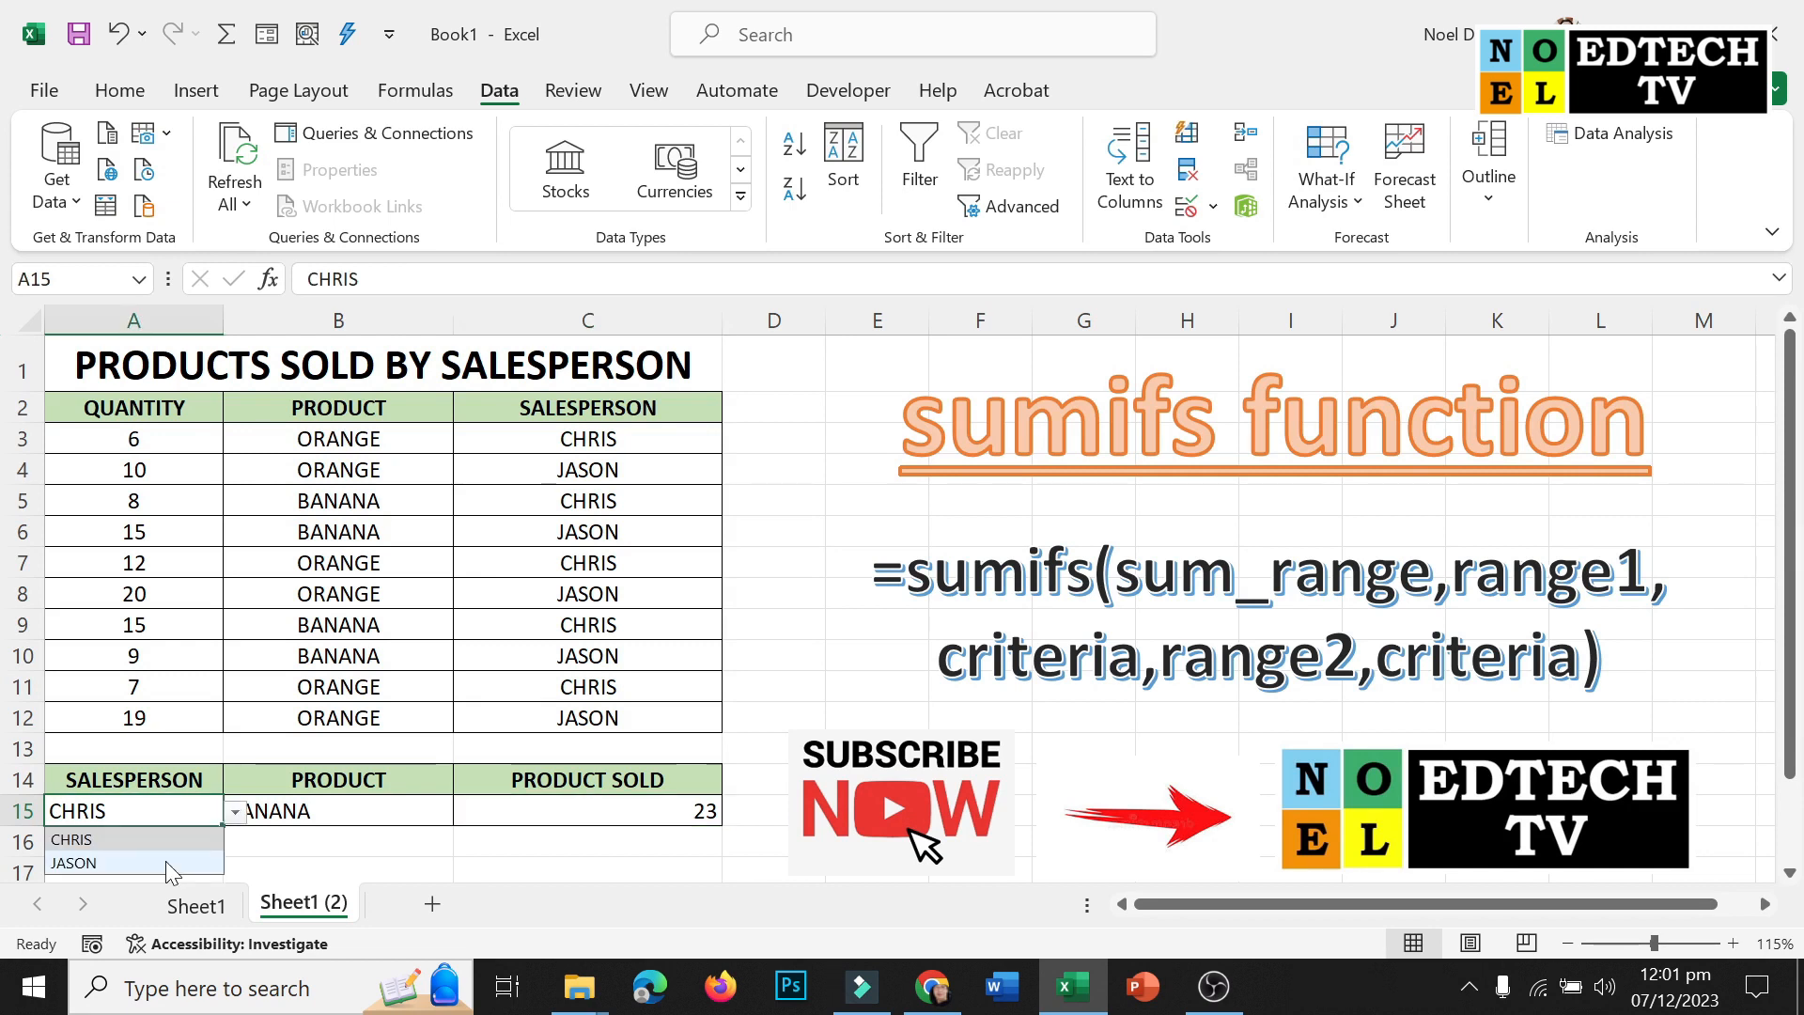
pyautogui.click(165, 861)
pyautogui.click(376, 841)
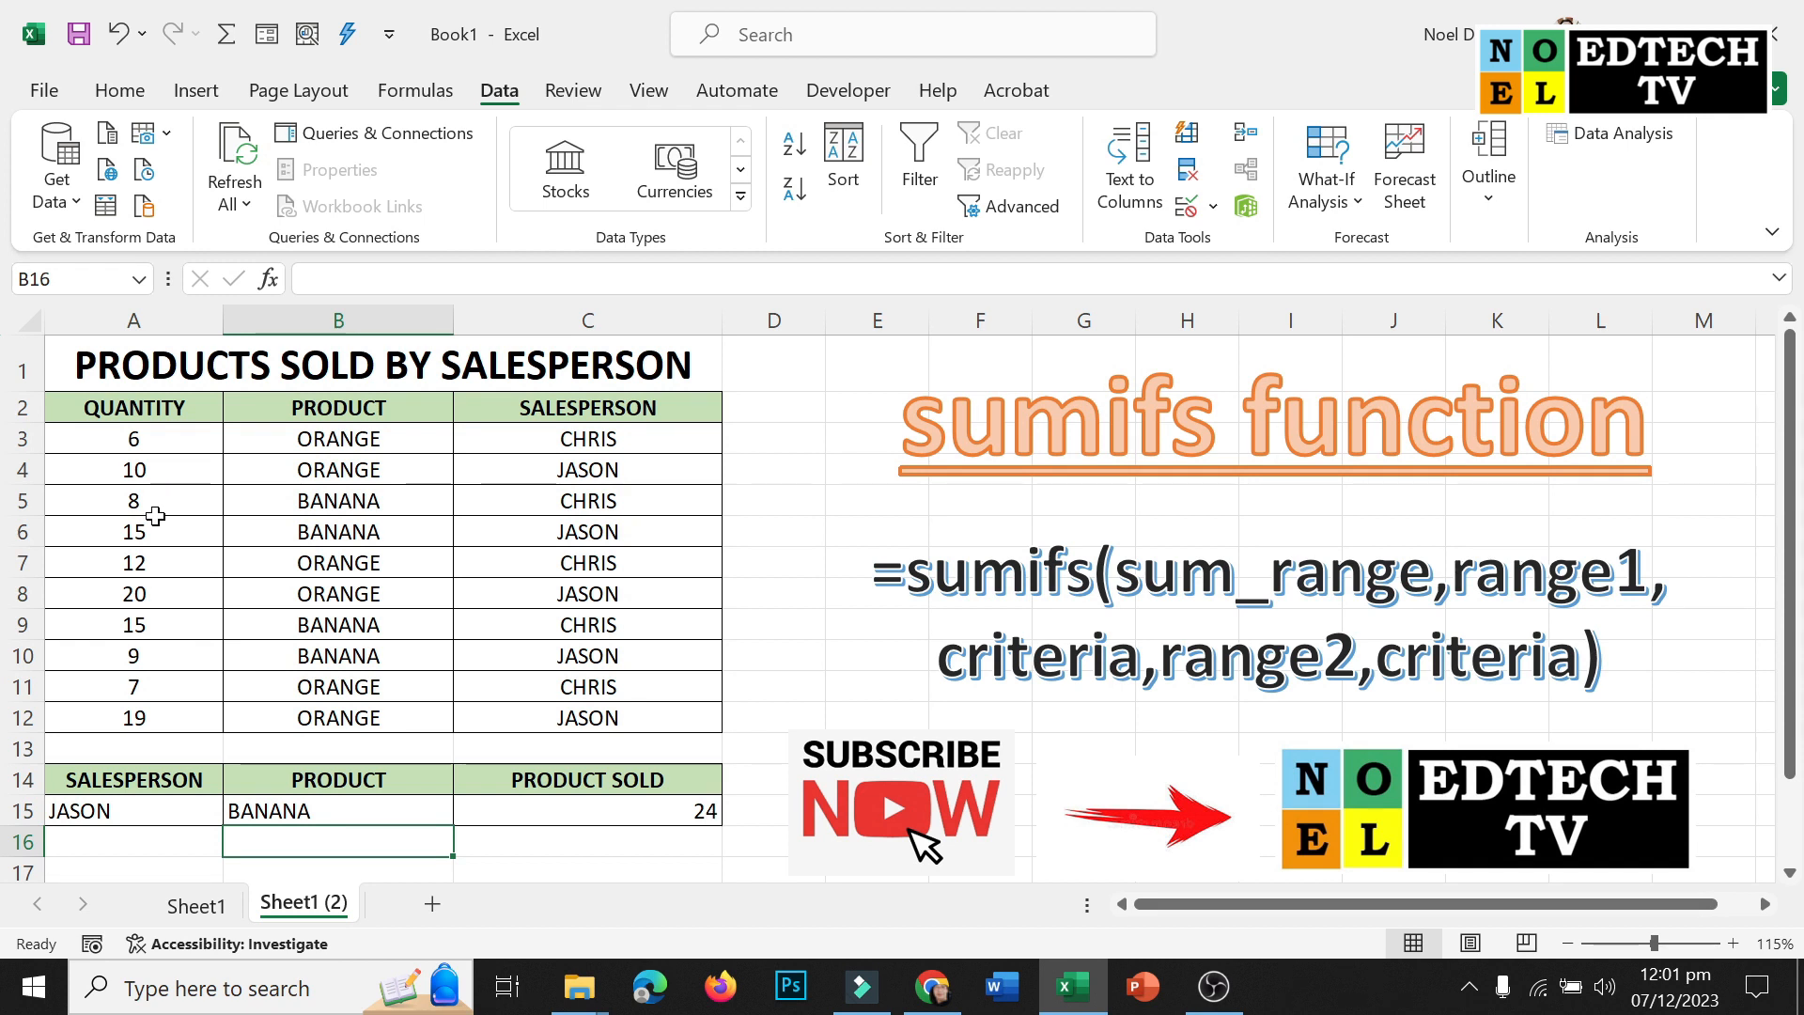
pyautogui.moveTo(587, 531); pyautogui.dragTo(200, 525)
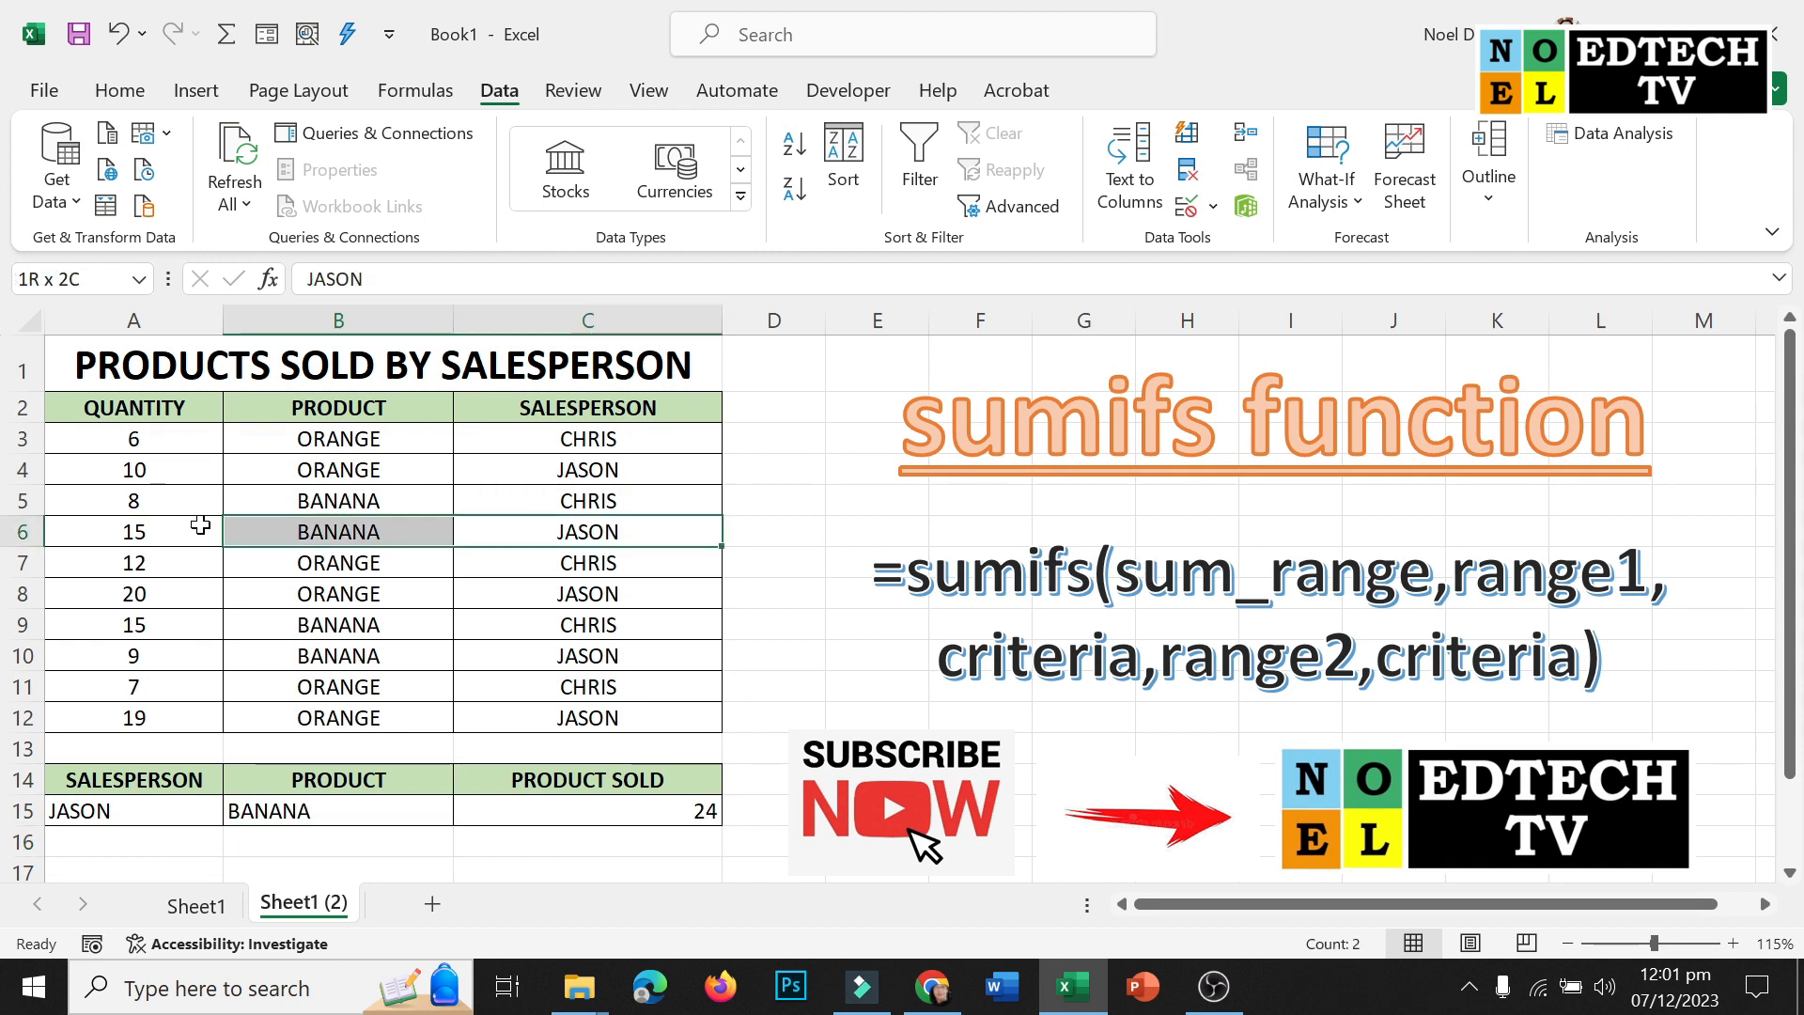
pyautogui.moveTo(588, 655); pyautogui.dragTo(121, 649)
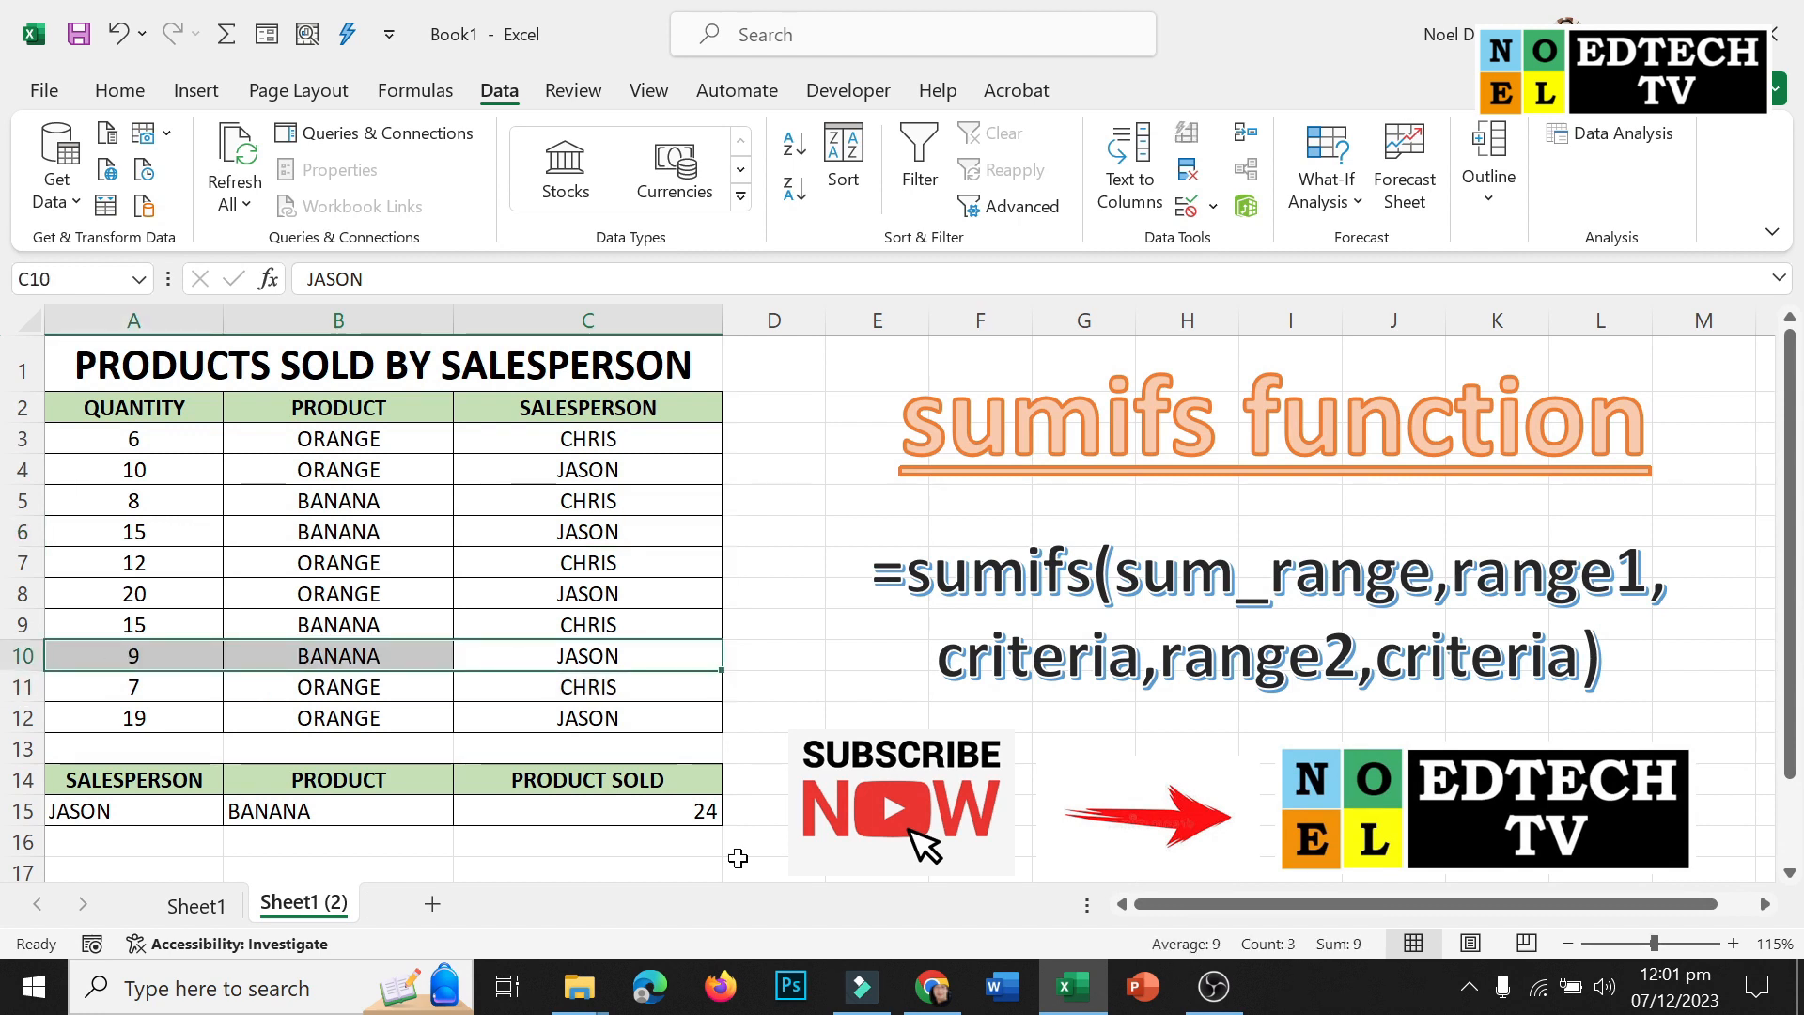
# Change the B15 product to ORANGE and check the total against the selected salesperson's orange sales in rows 4, 8 and 12
pyautogui.click(441, 812)
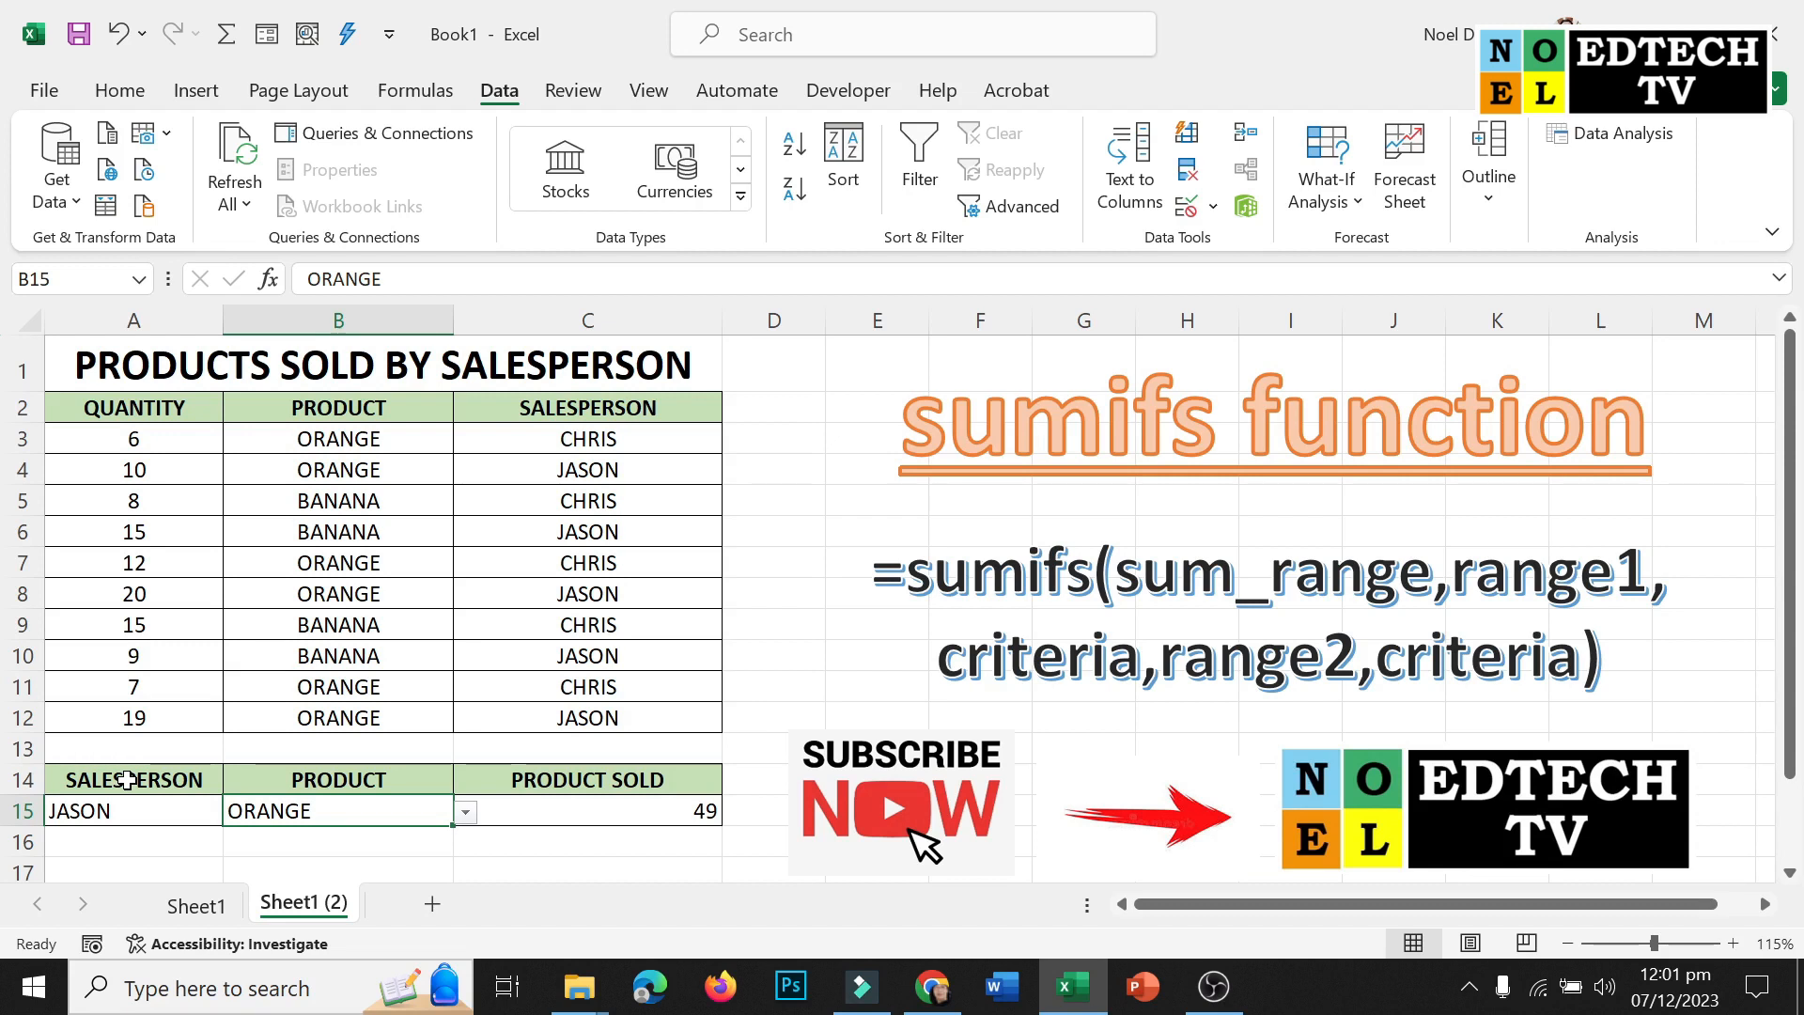
pyautogui.moveTo(588, 470); pyautogui.dragTo(88, 464)
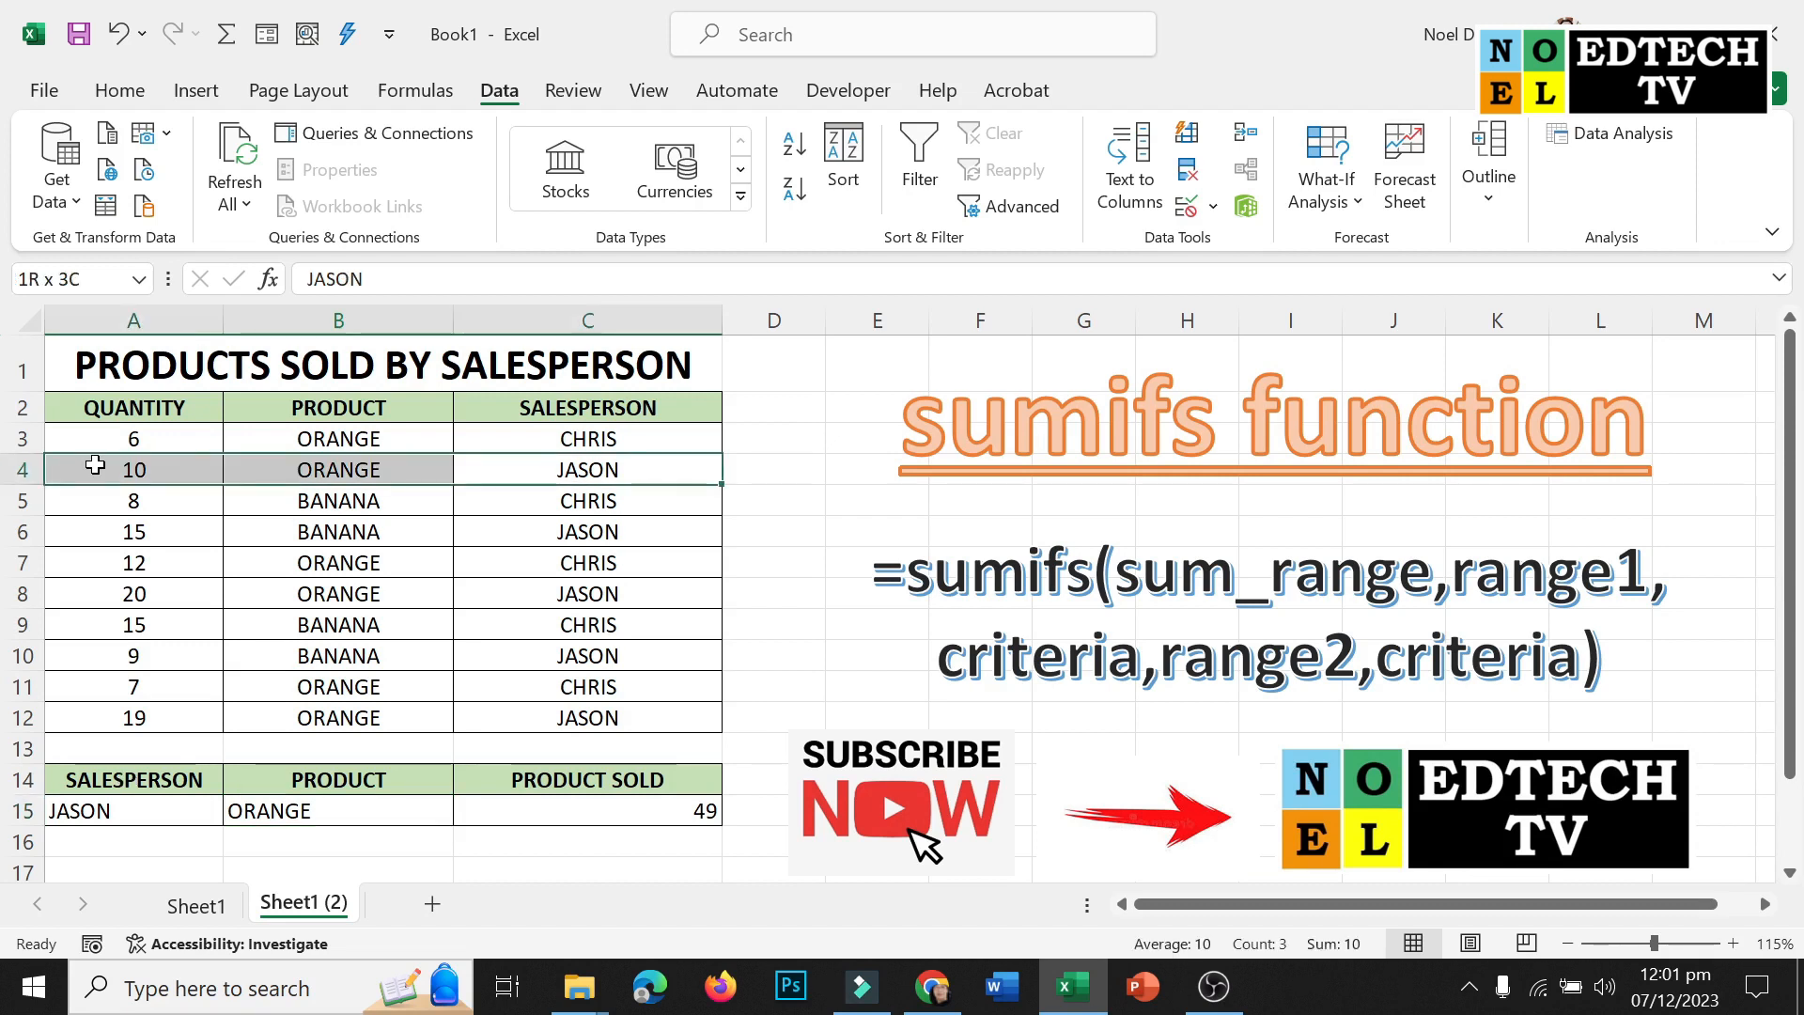
pyautogui.click(652, 536)
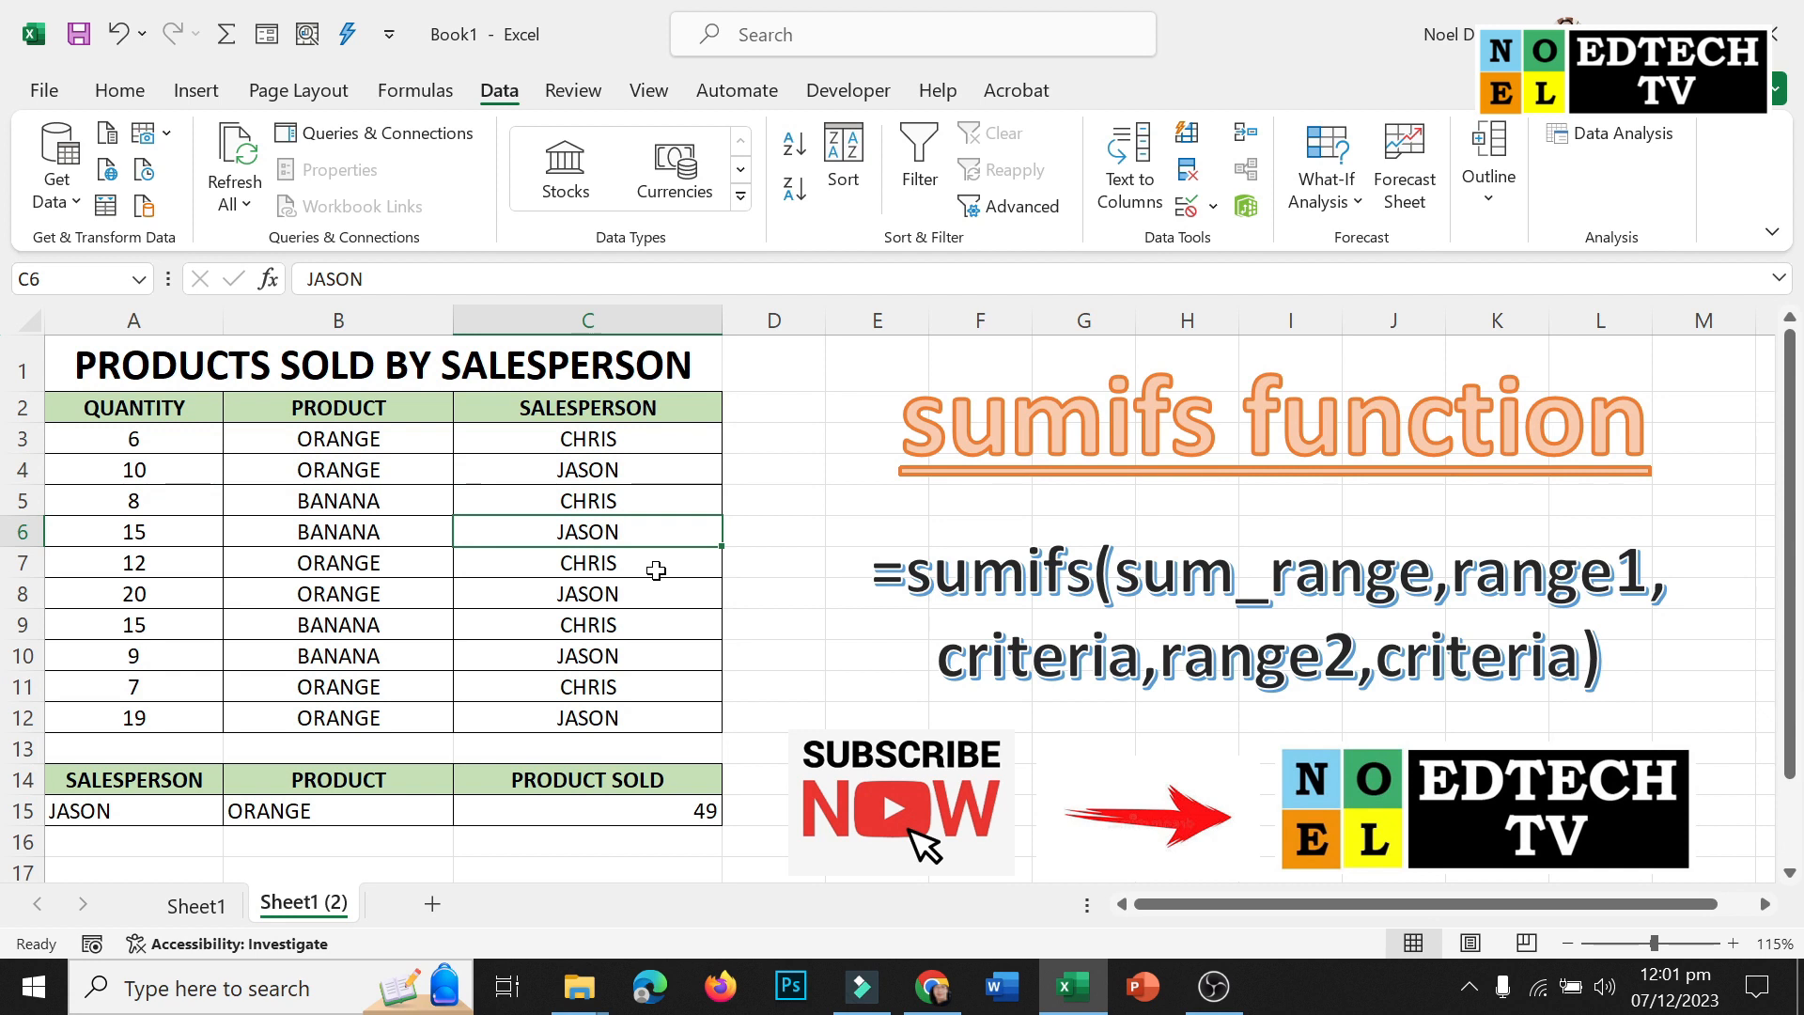
pyautogui.moveTo(650, 594); pyautogui.dragTo(139, 591)
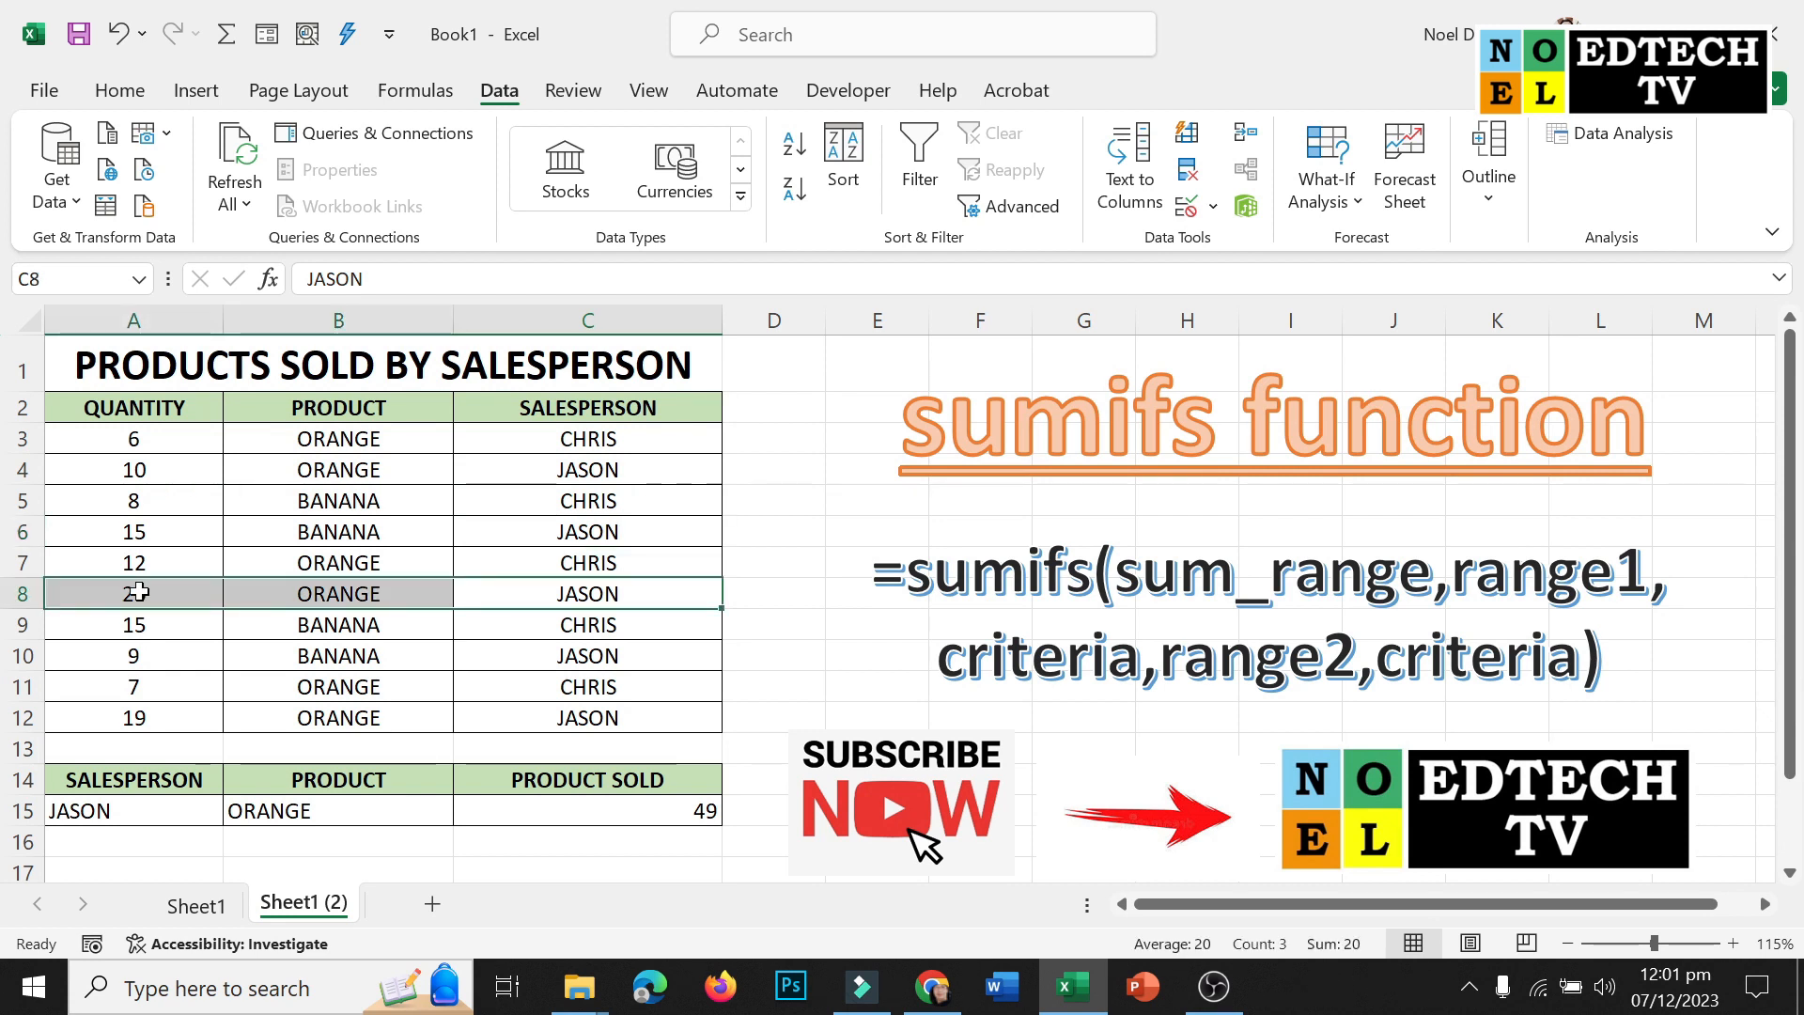
pyautogui.click(640, 718)
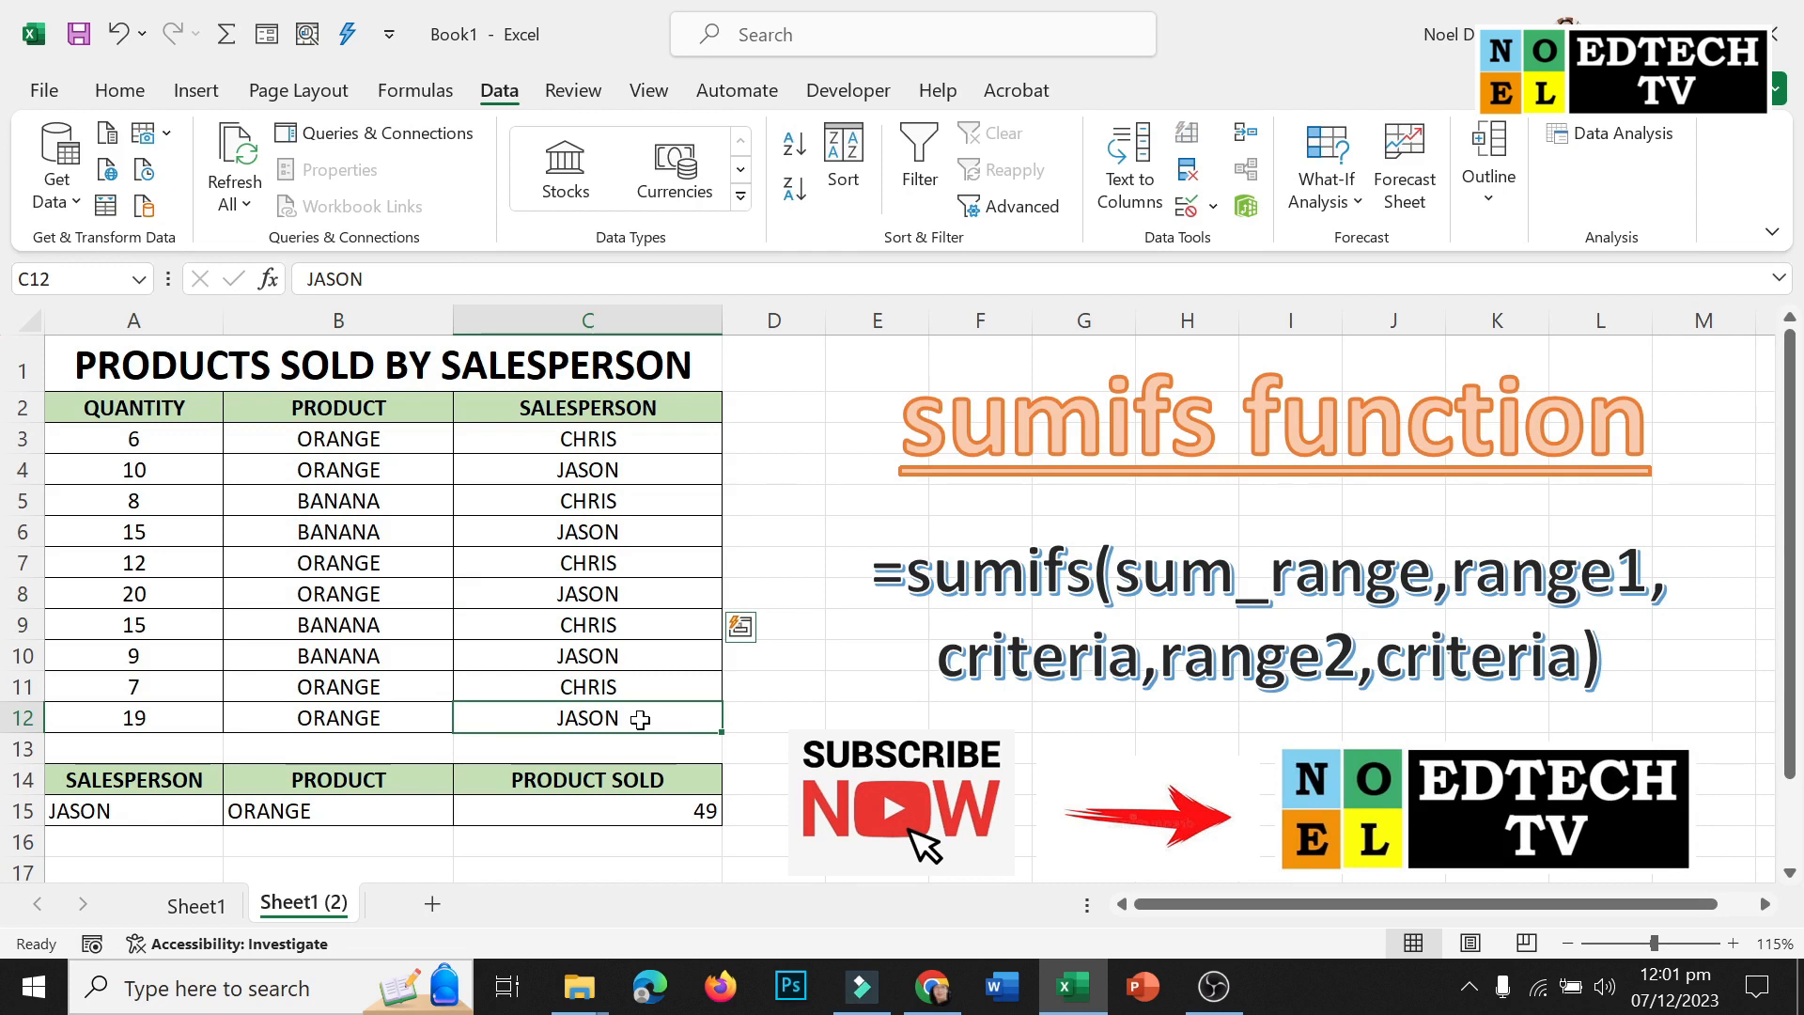
pyautogui.moveTo(640, 718); pyautogui.dragTo(155, 712)
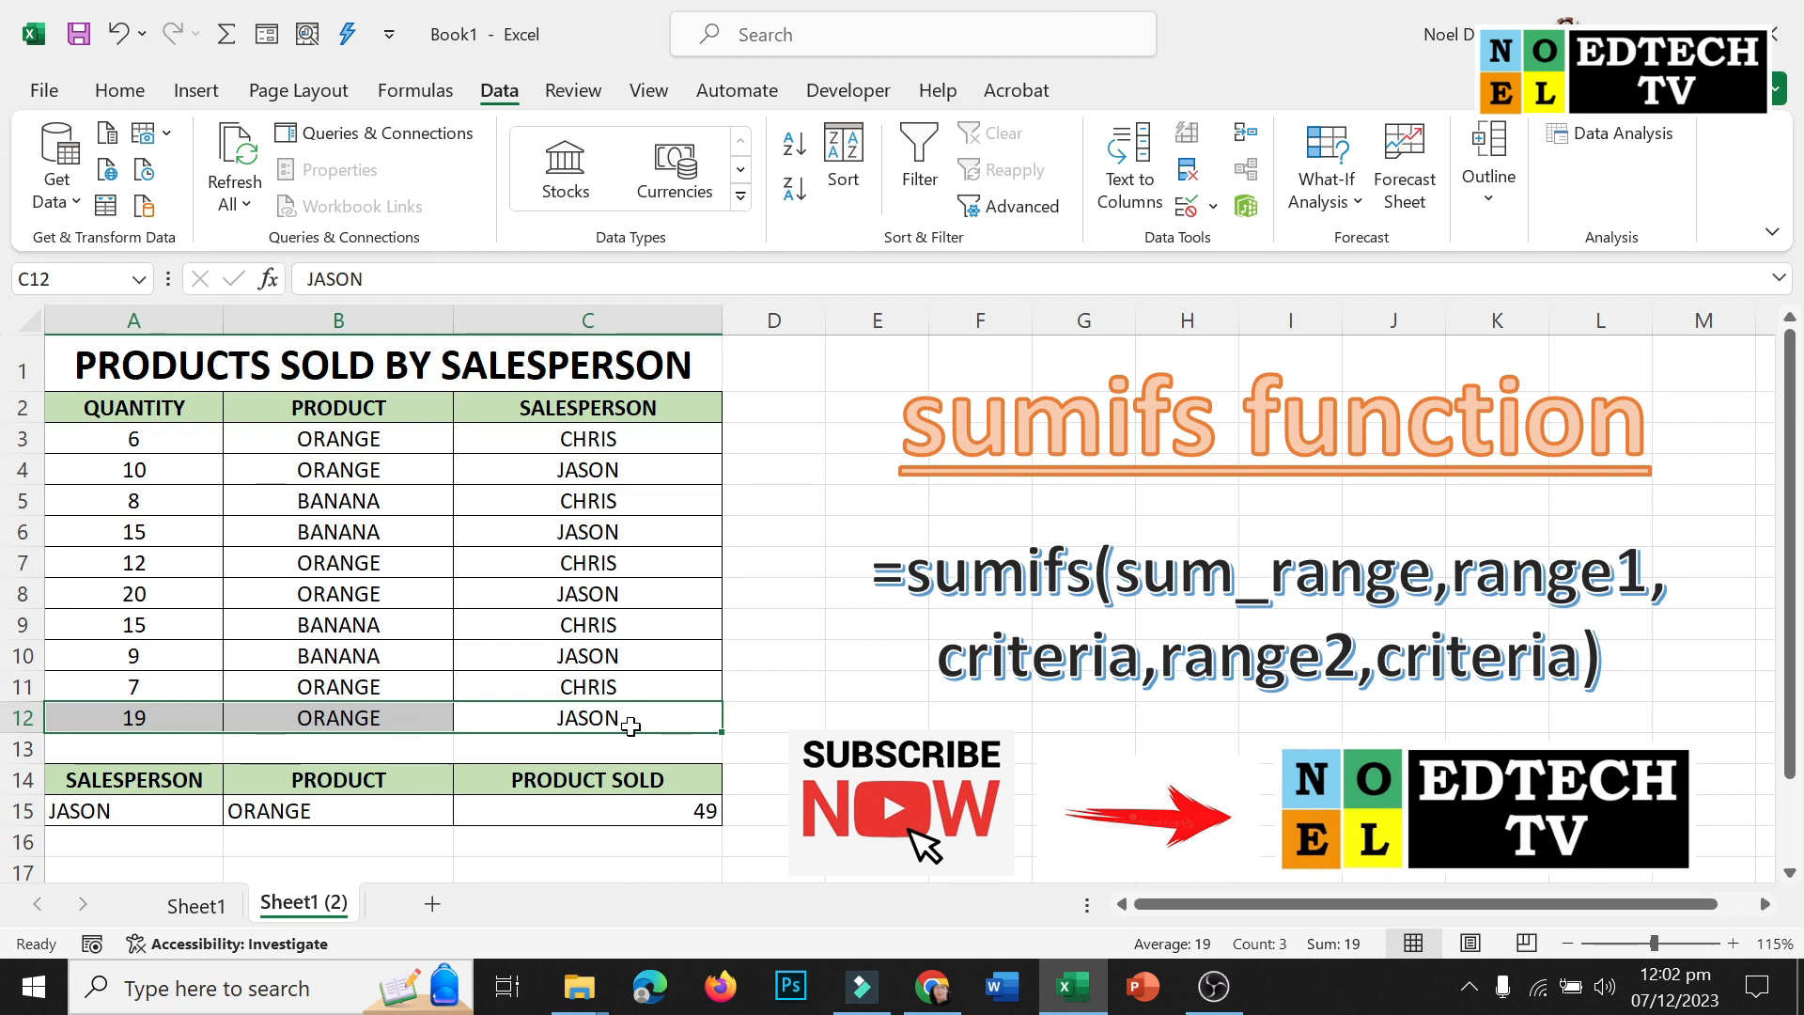
# Change A15 to the first listed salesperson and check the total against that person's orange sales in rows 3, 7 and 11
pyautogui.click(219, 825)
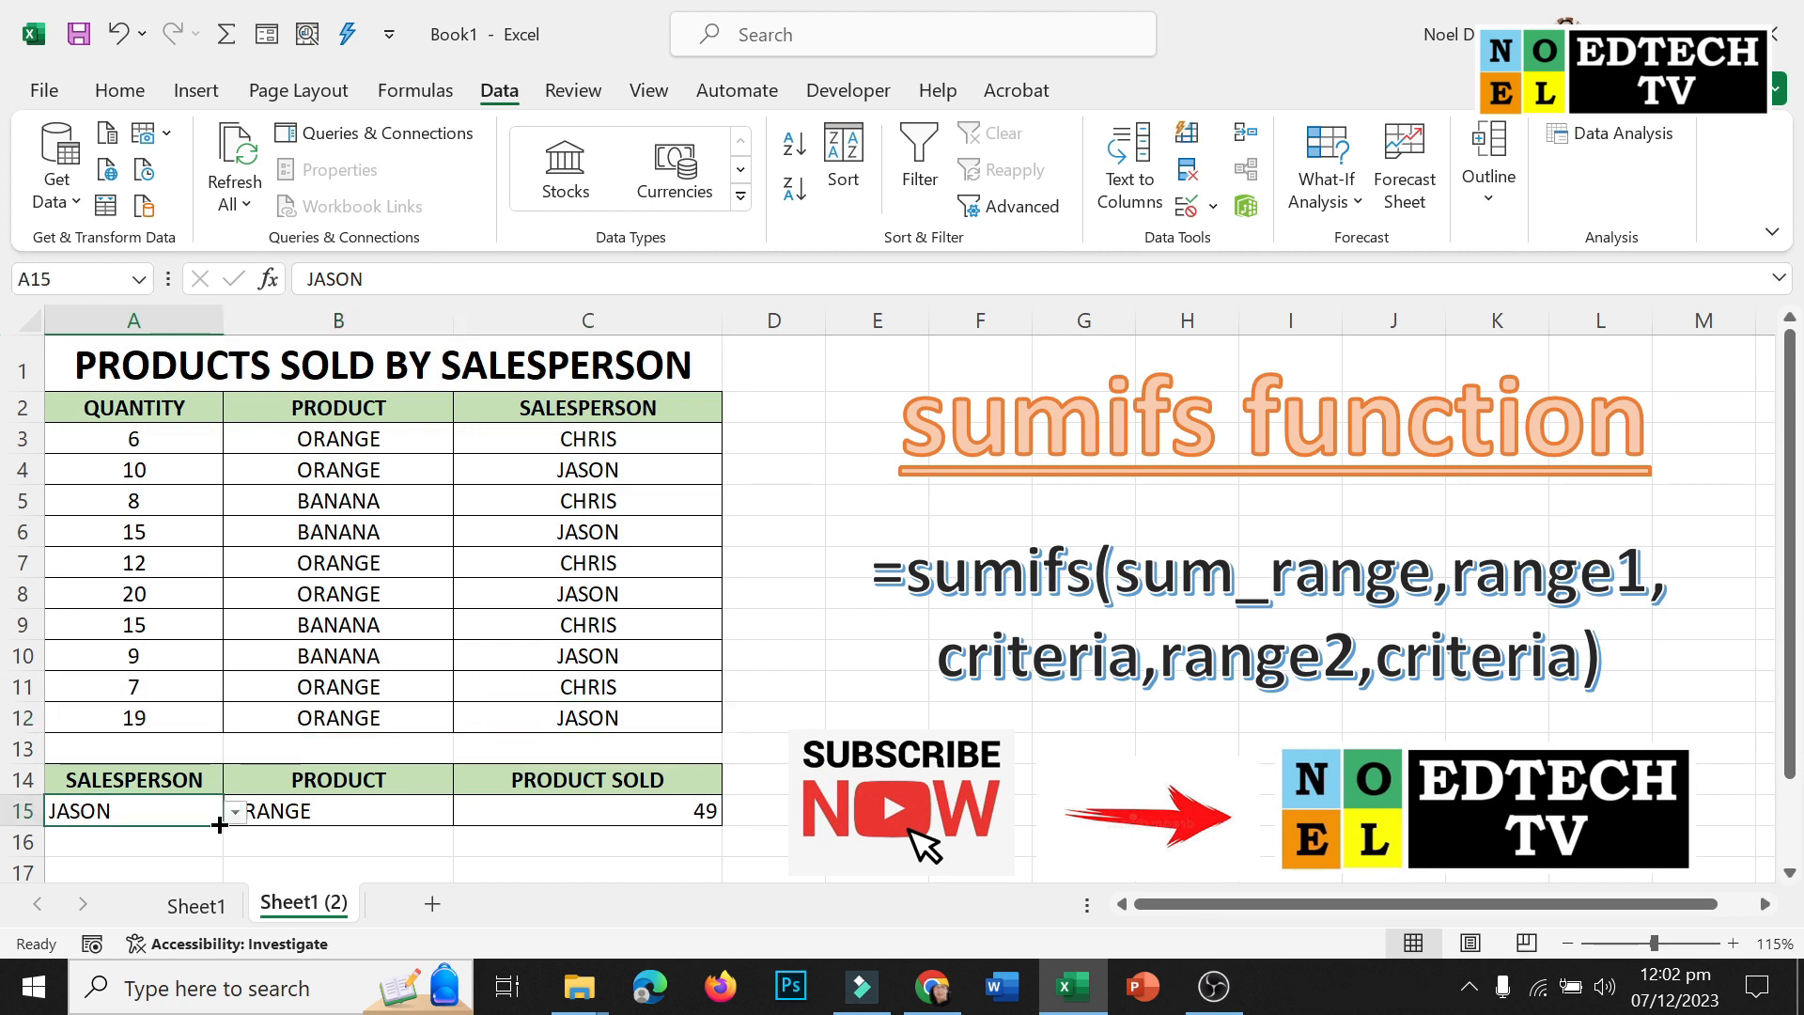
pyautogui.click(235, 812)
pyautogui.click(183, 842)
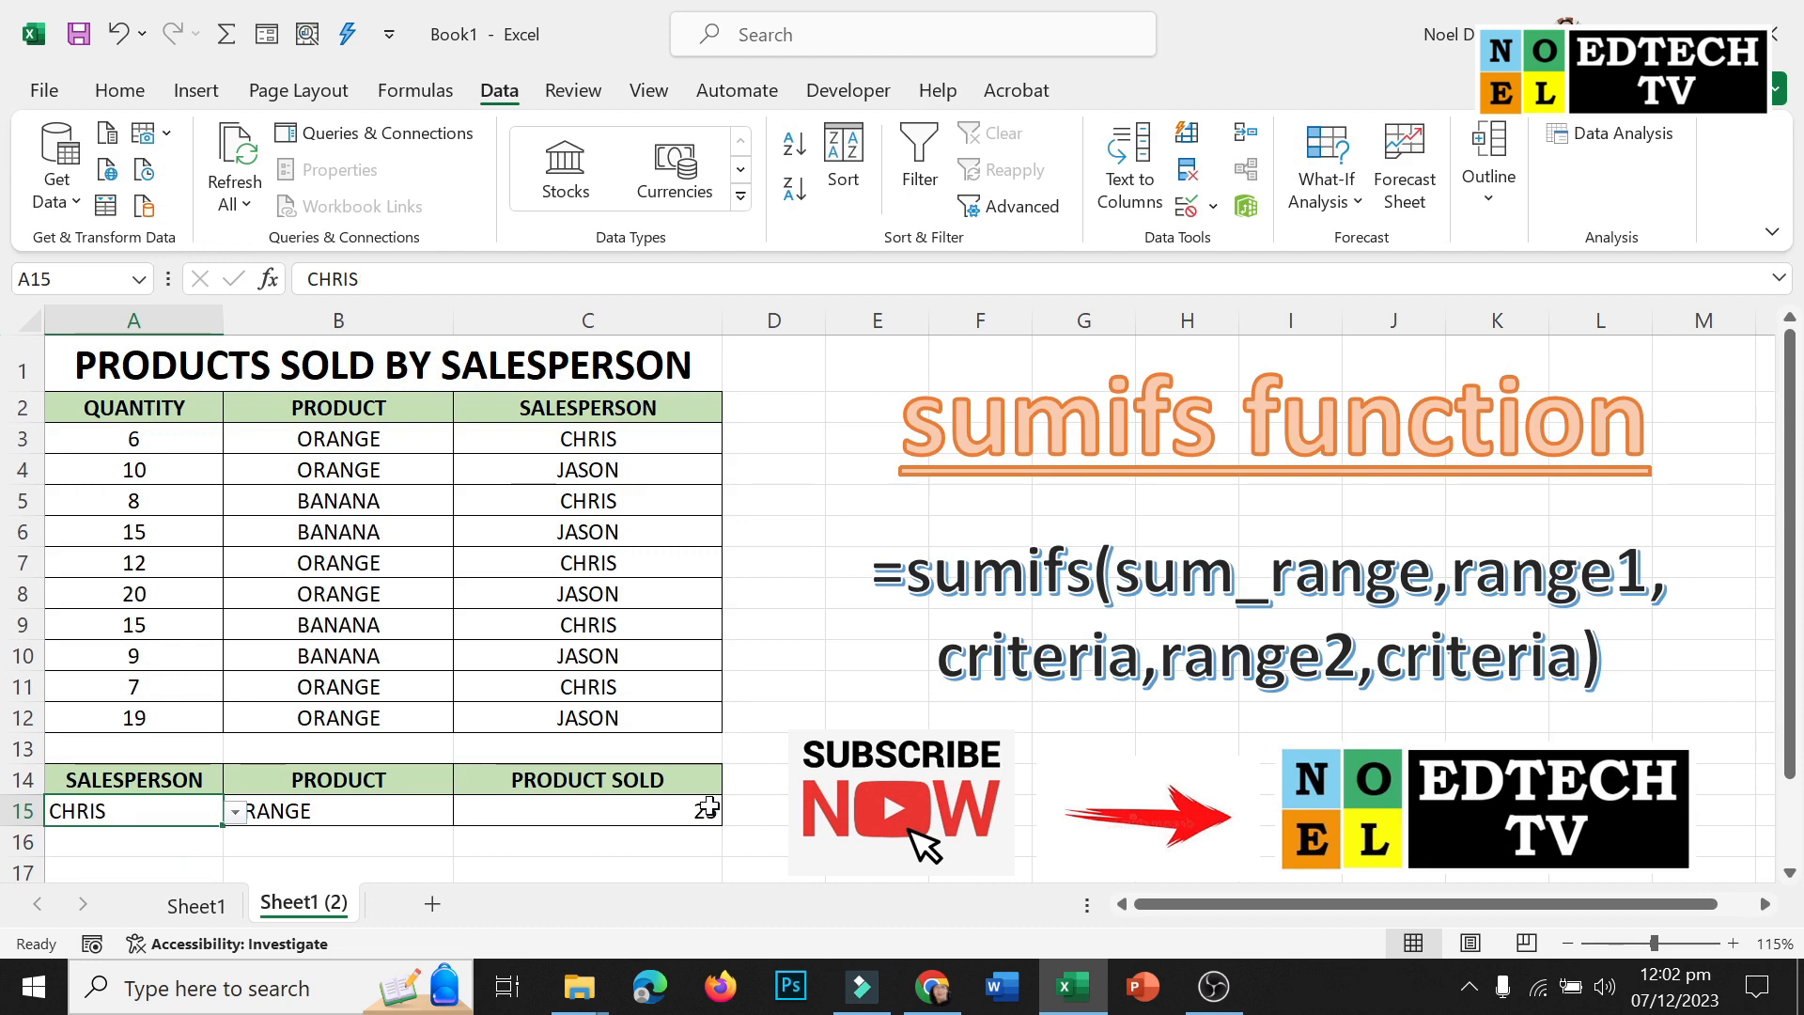
pyautogui.moveTo(657, 439); pyautogui.dragTo(166, 423)
pyautogui.moveTo(639, 563); pyautogui.dragTo(131, 563)
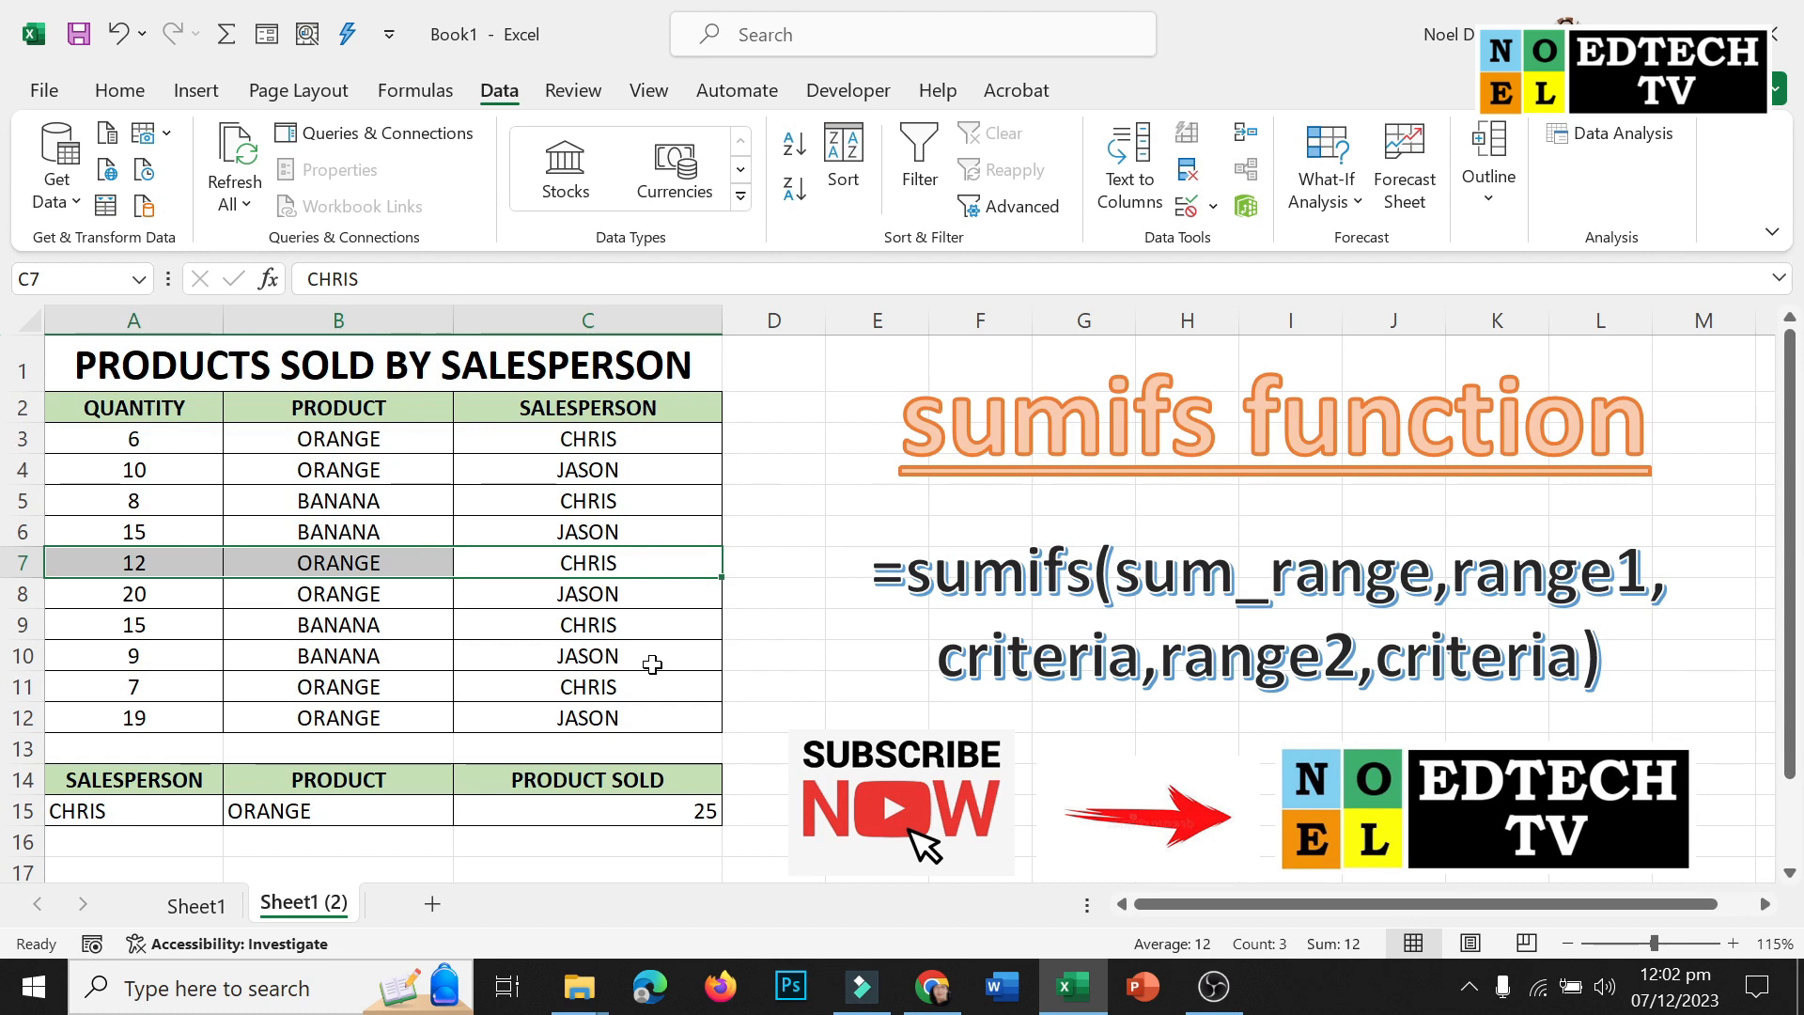
pyautogui.moveTo(639, 687); pyautogui.dragTo(133, 687)
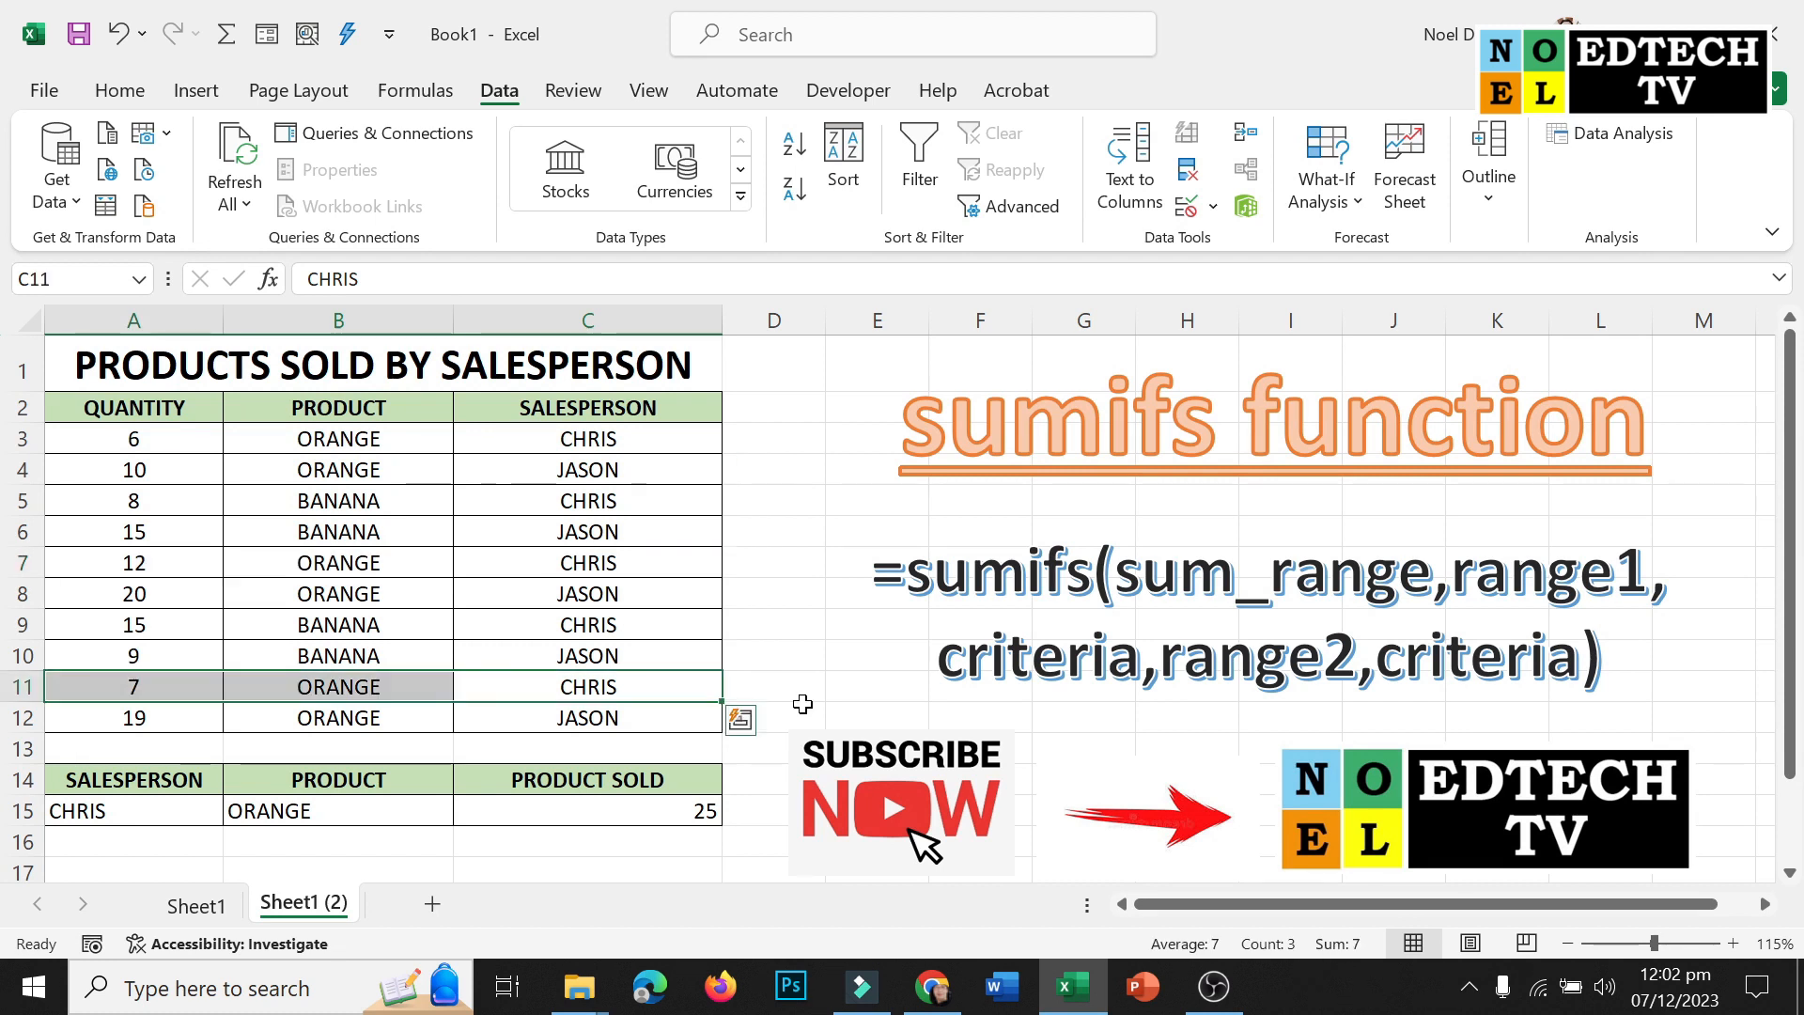
pyautogui.press('Right')
pyautogui.press('Right')
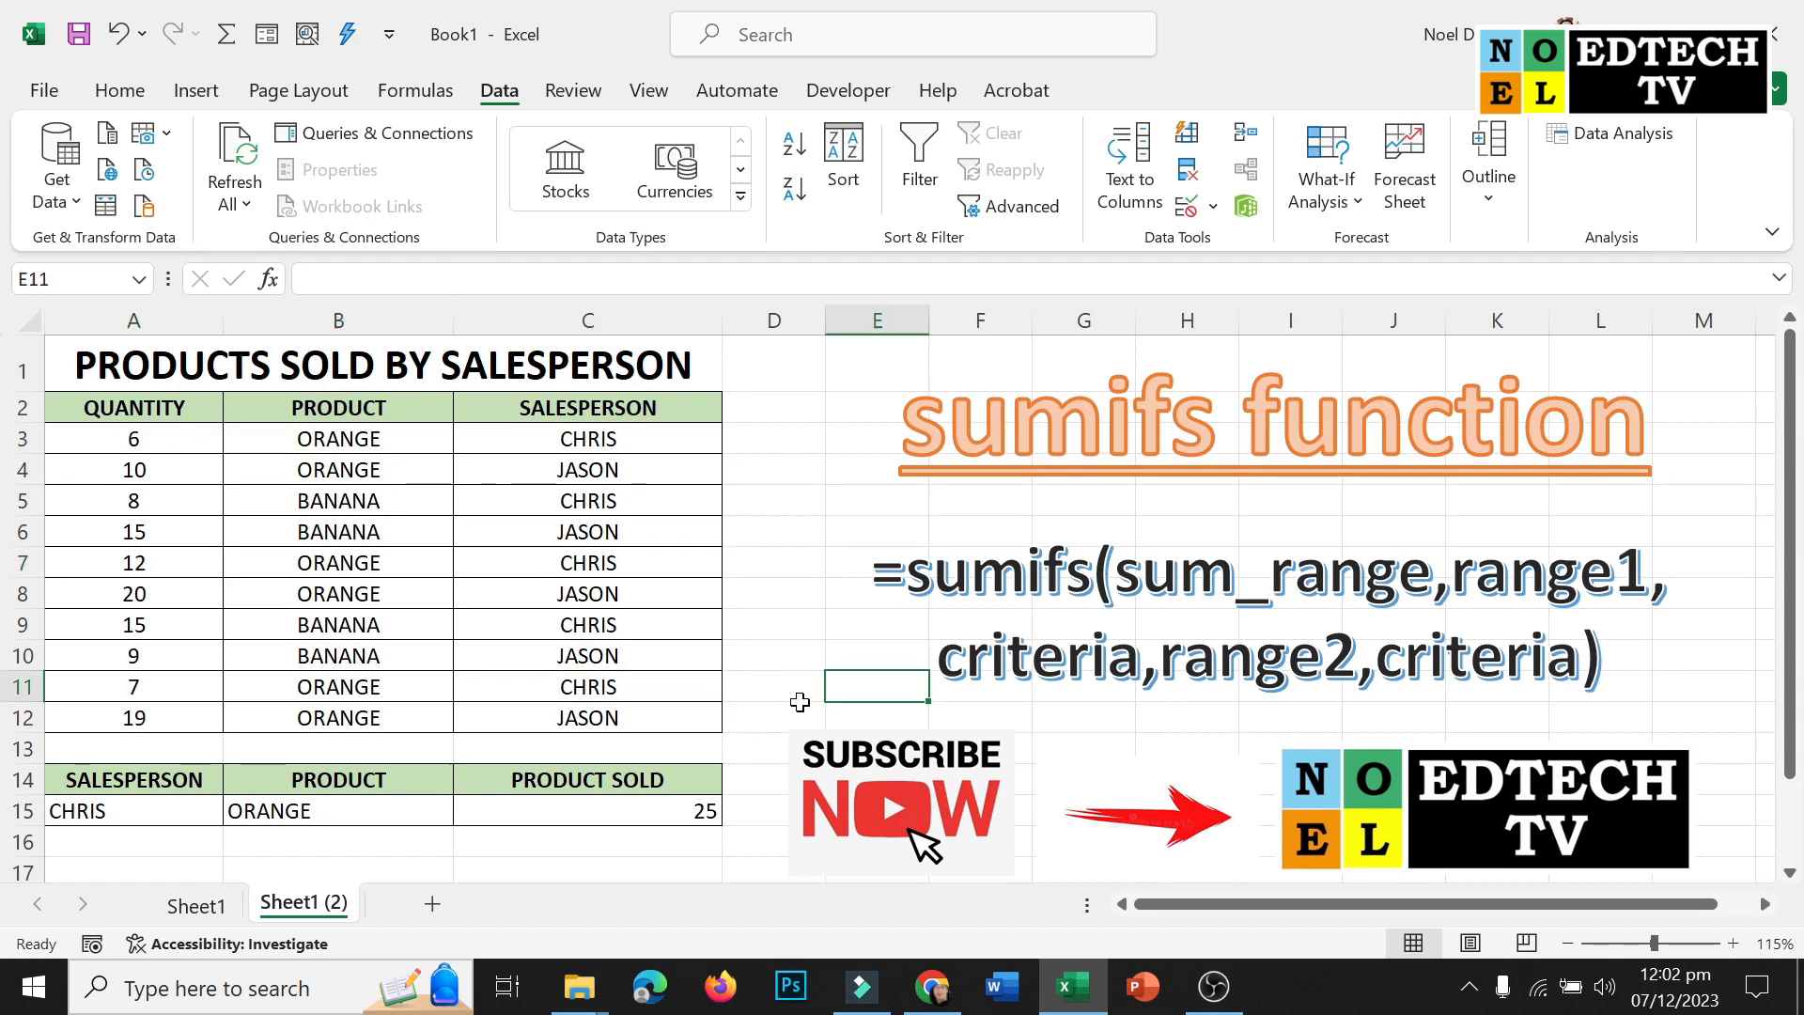